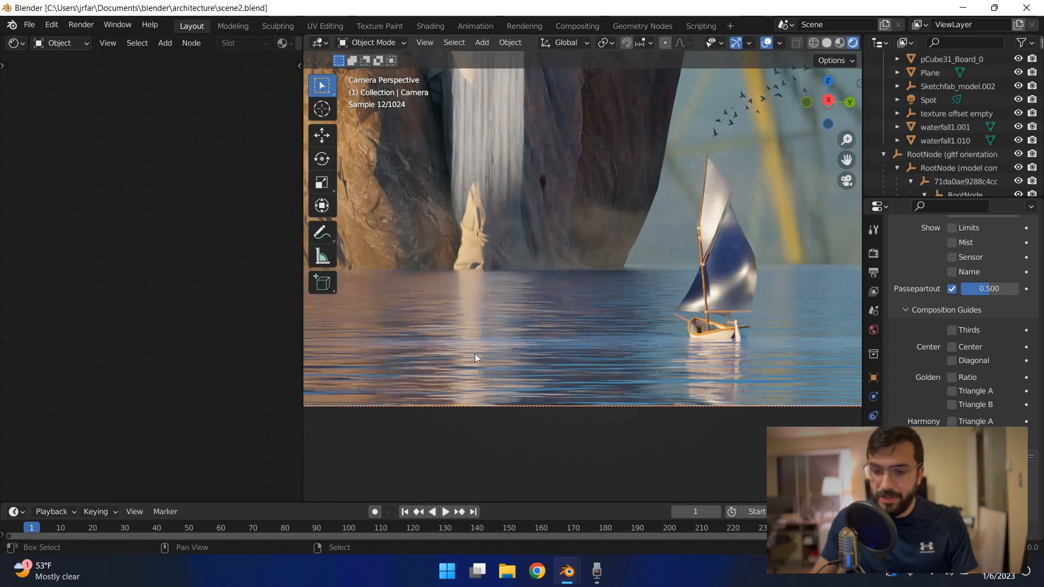
Step: Inspect the water plane around the cliffs from outside the camera, and return to the camera view in Solid shading
middle_click_drag(434, 406, 549, 397)
scroll(549, 394, "up", 5)
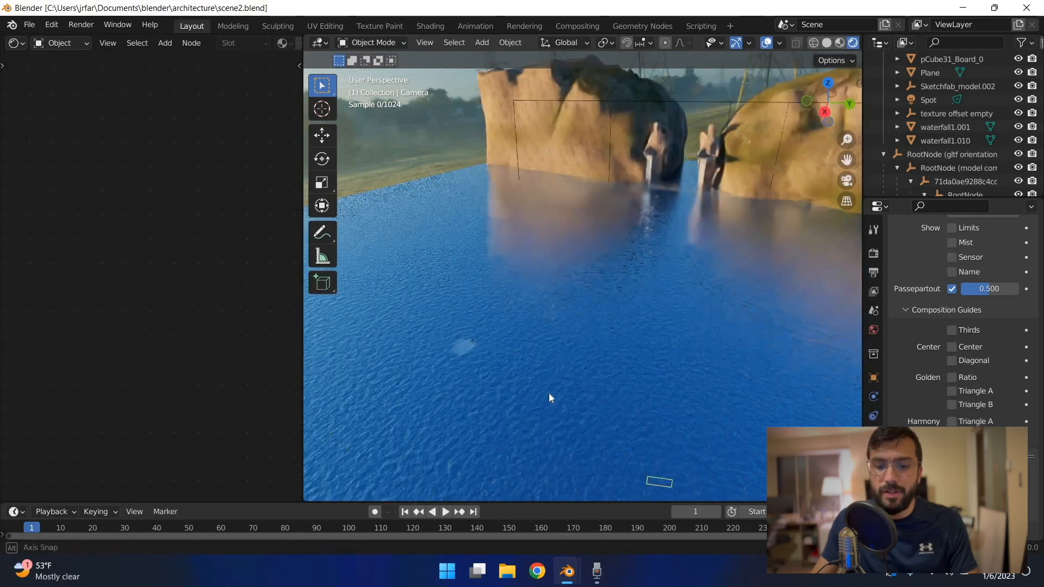
scroll(549, 393, "down", 5)
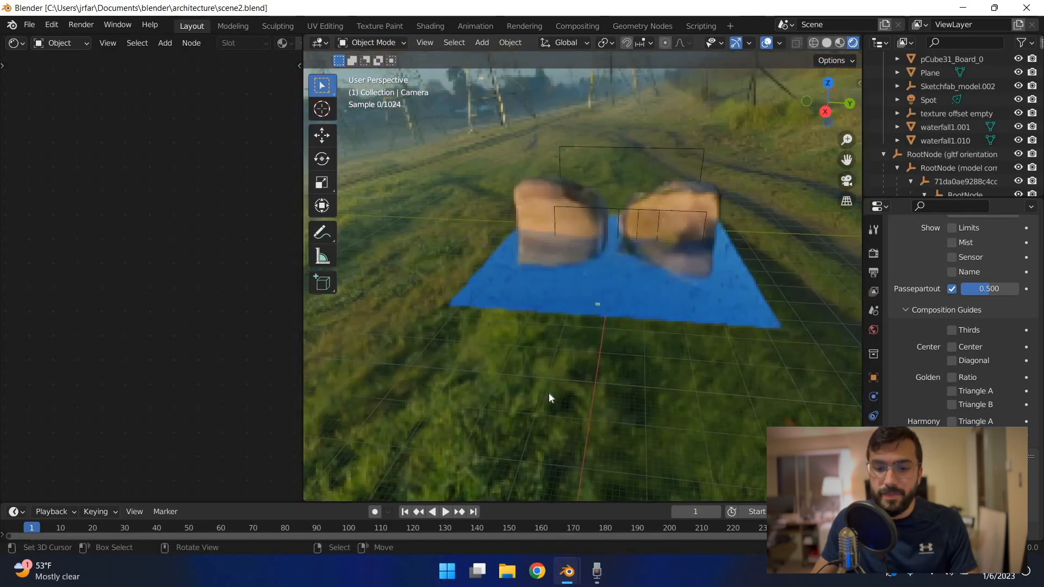
scroll(549, 393, "up", 4)
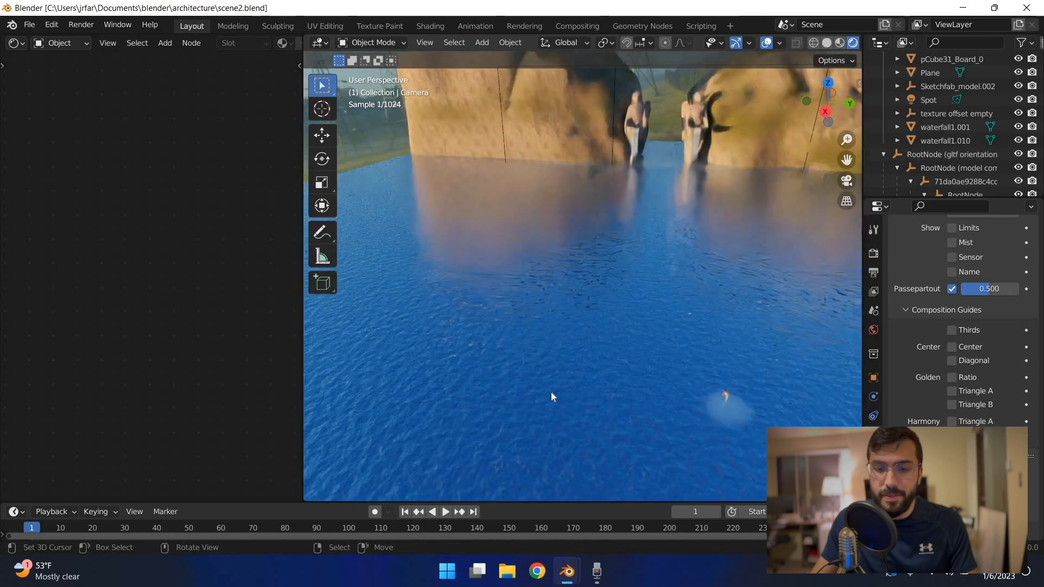
key("KP_0")
key("z")
left_click(602, 393)
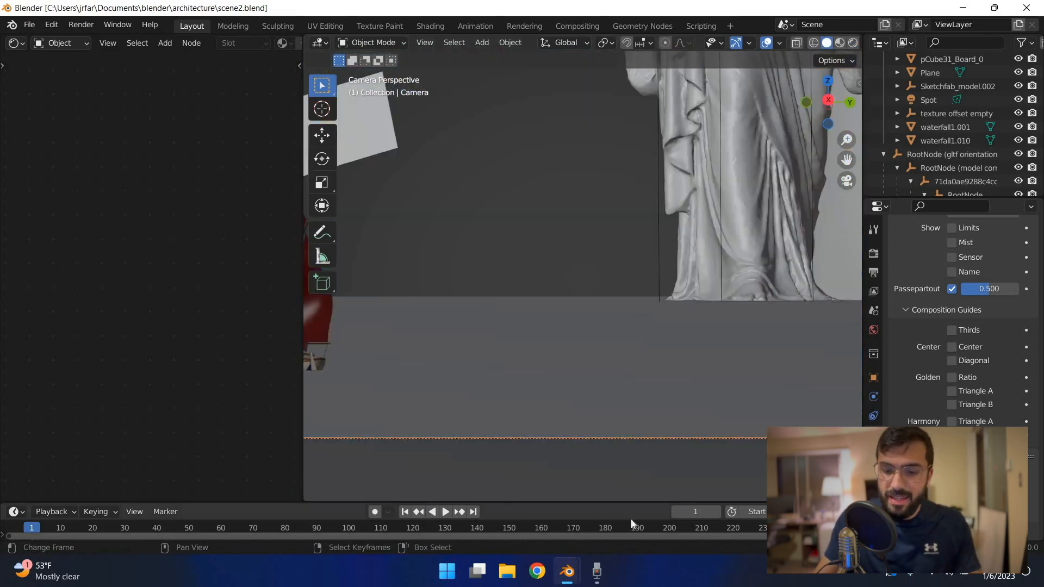
Step: Switch to the scene3.blend window, examine the water around the sailboat, and save the file with its viewport in Solid shading
left_click(639, 498)
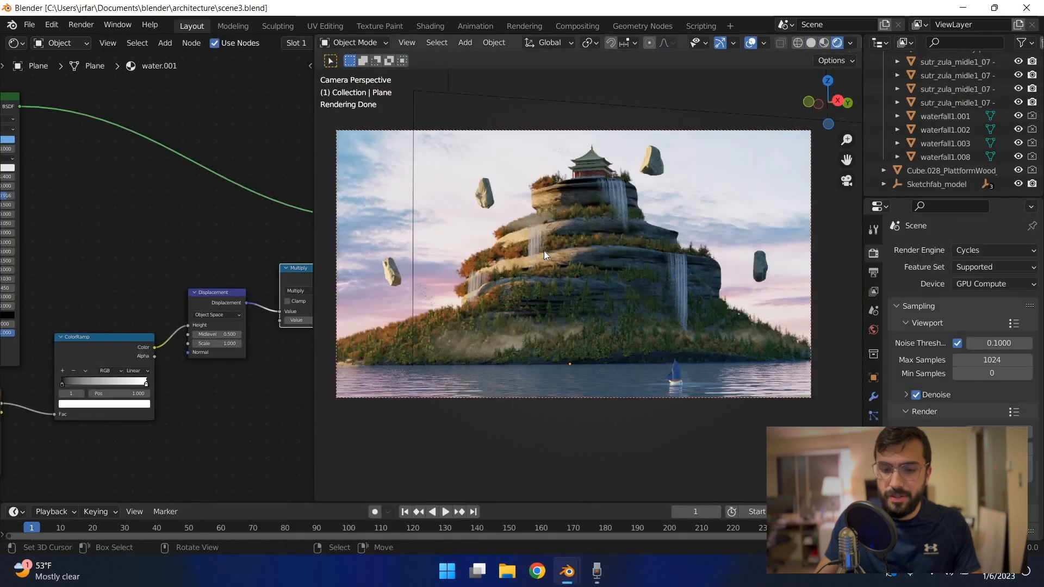
key("ctrl+s")
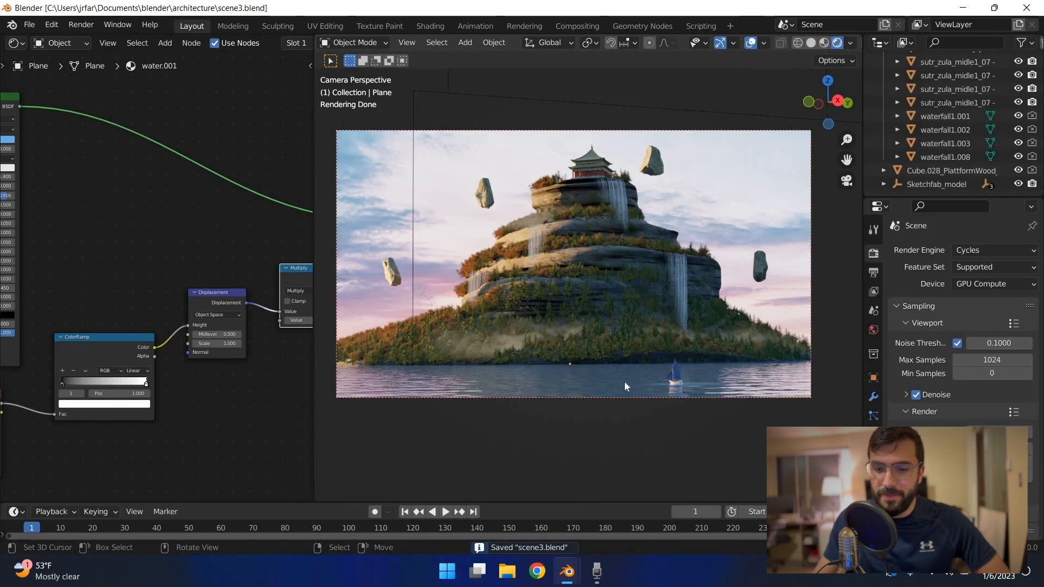
middle_click_drag(690, 403, 702, 386, "ctrl")
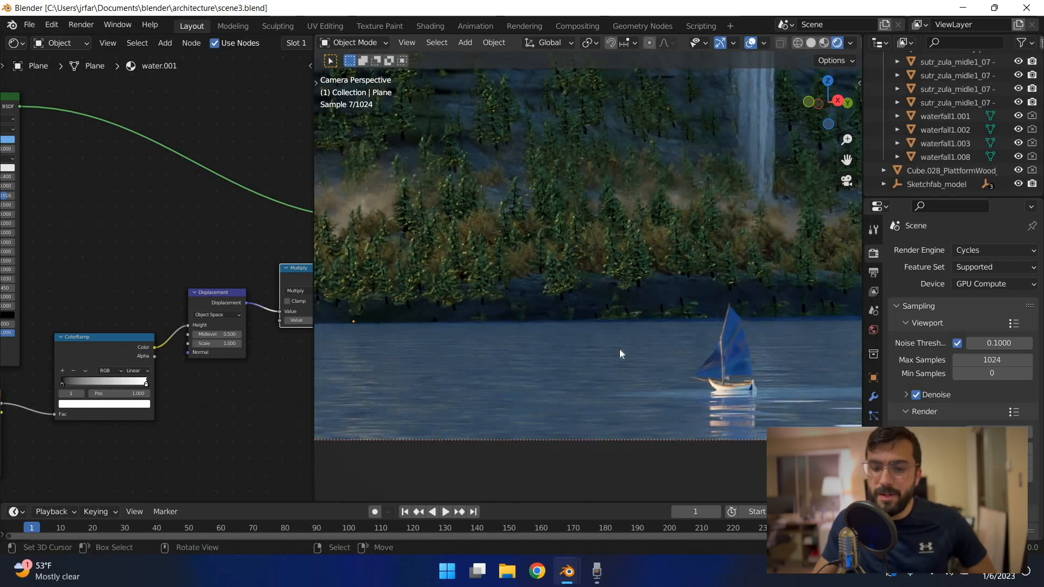
scroll(617, 337, "down", 4)
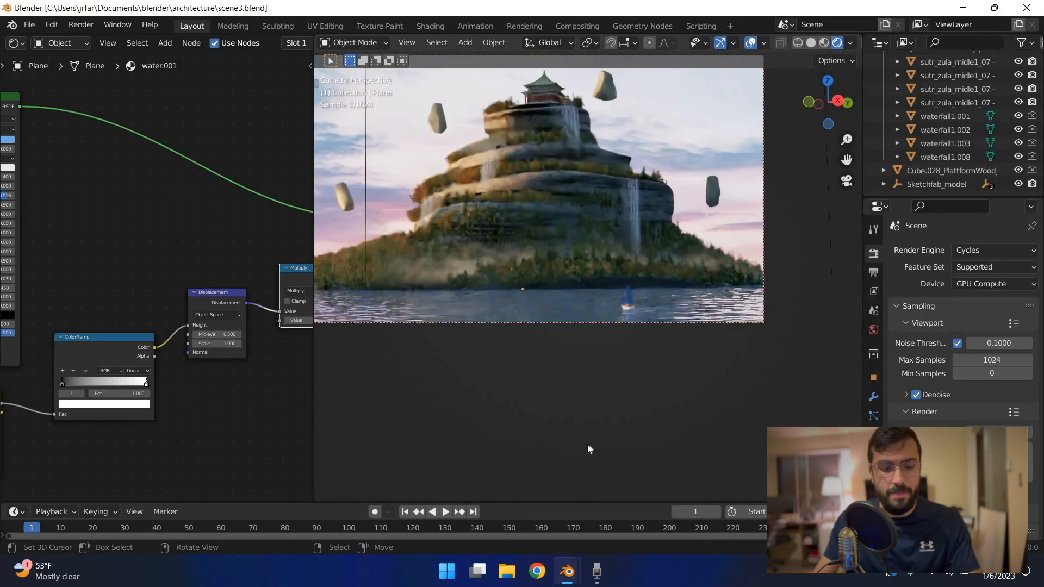
key("ctrl+s")
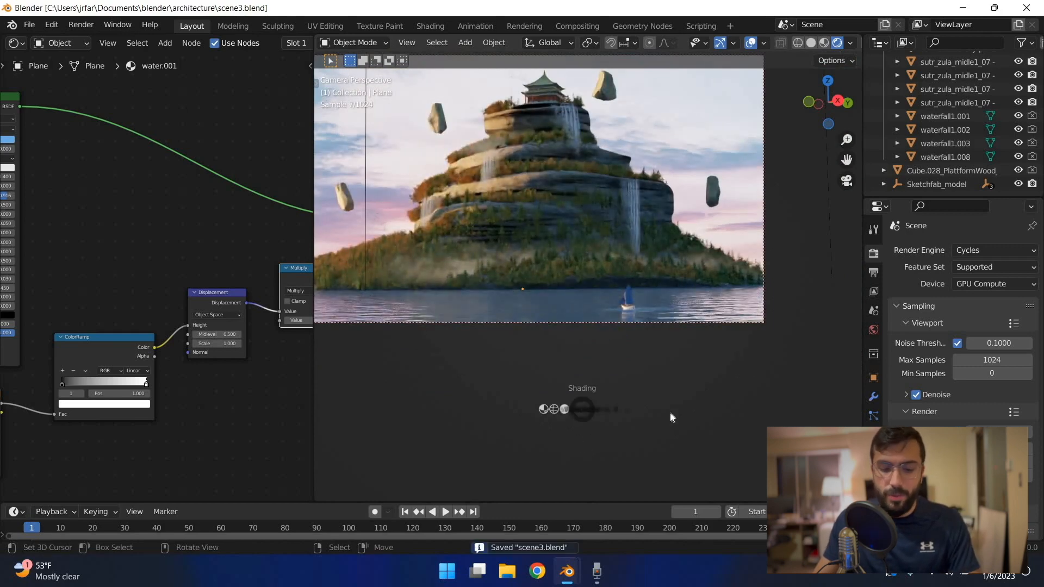
key("z")
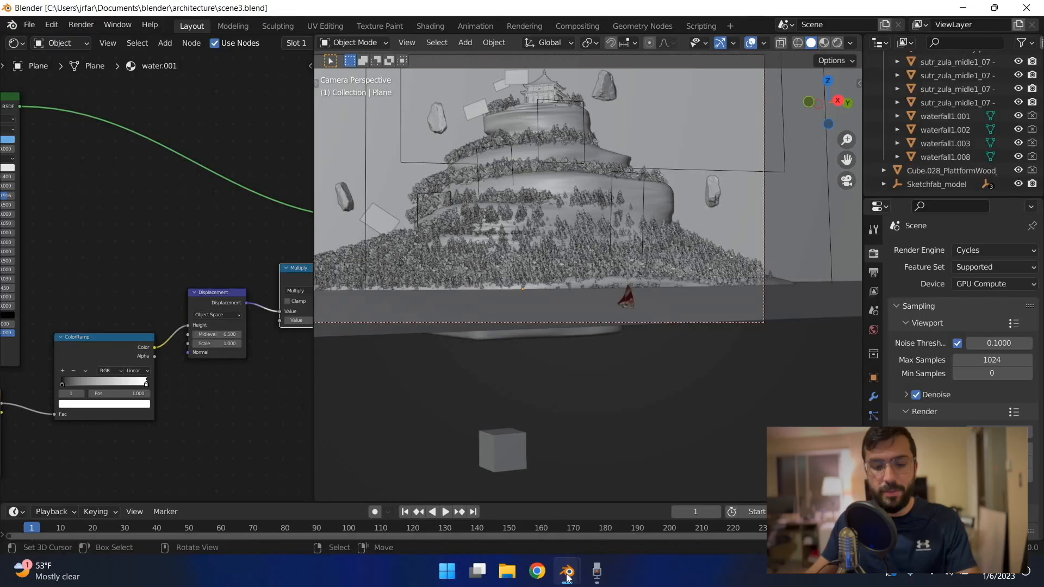
Step: Switch to the new, empty Blender session, dismiss the splash screen, and delete all default objects
key("super+3")
key("super+3")
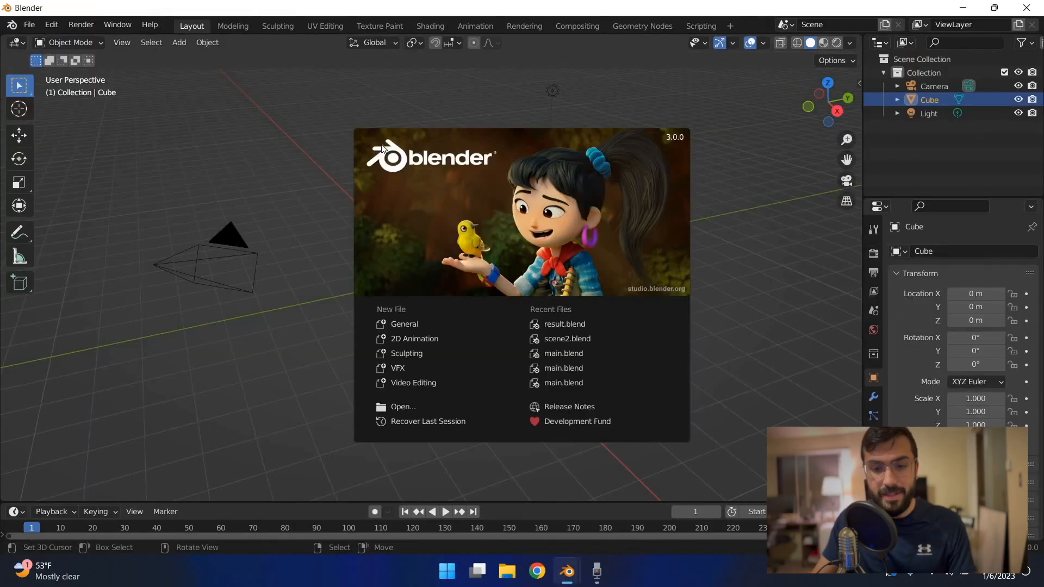
left_click(382, 145)
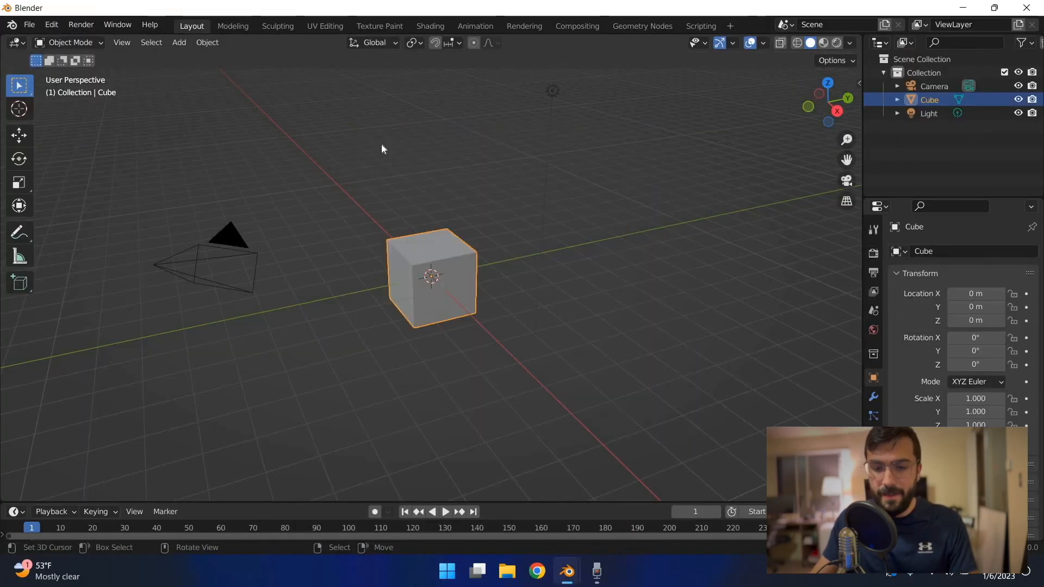
scroll(383, 181, "down", 1)
key("a")
key("x")
left_click(382, 181)
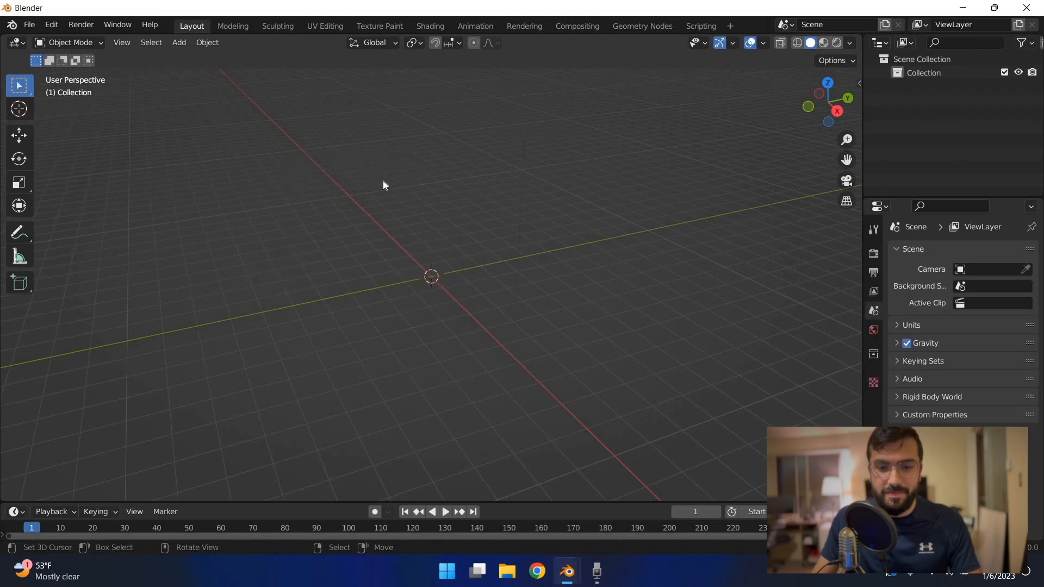
Step: Save the empty scene as tutorial.blend in the wave_tutorial folder
key("ctrl+s")
left_click(365, 481)
double_click(351, 481)
type("tutorial")
key("Return")
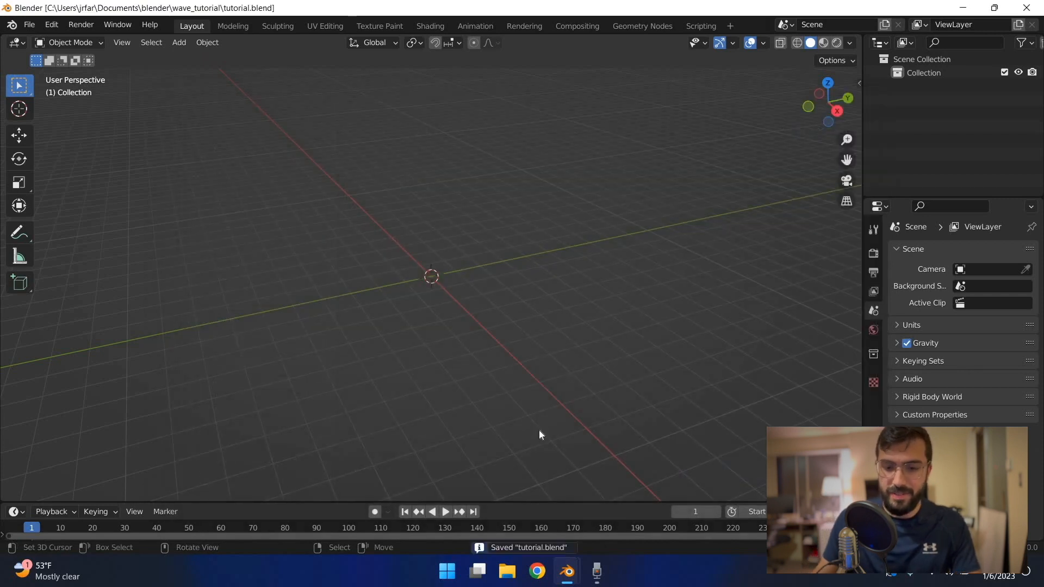
key("super+3")
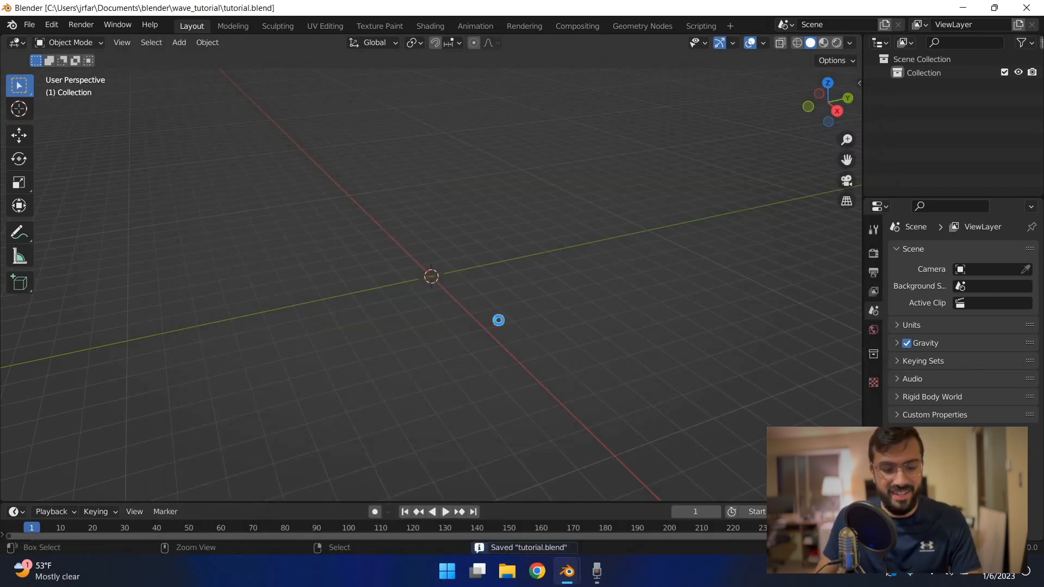
middle_click_drag(522, 317, 458, 320)
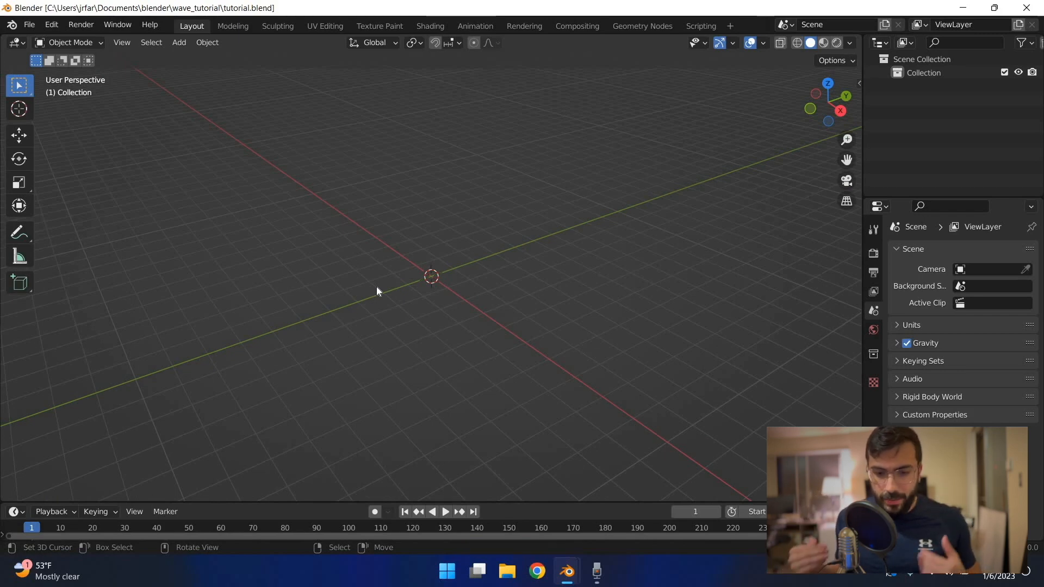
key("ctrl+s")
Step: Enable the Screencast Keys display in the viewport and save the file
key("shift+a")
mouse_move(377, 288)
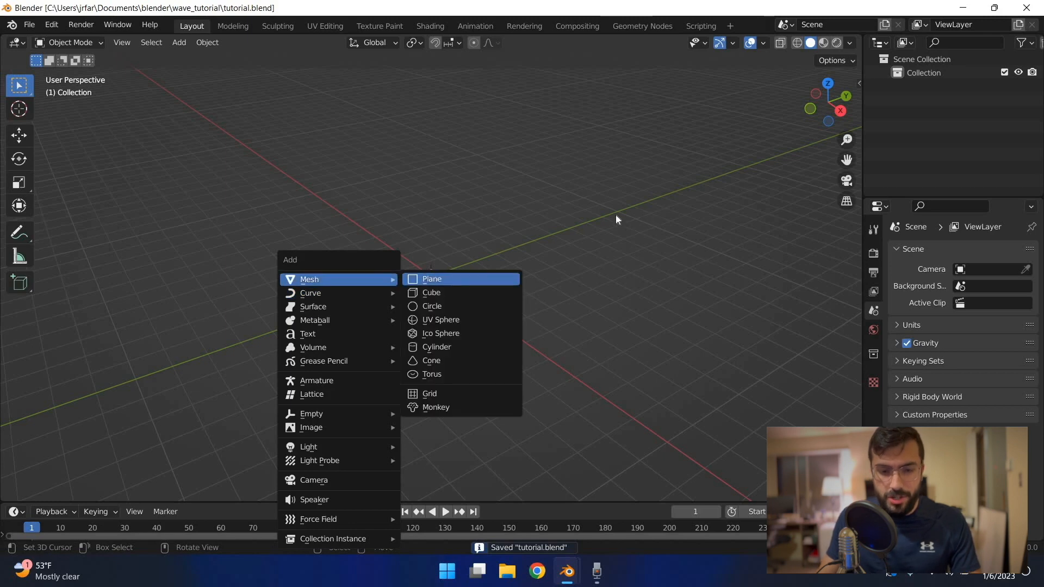
key("n")
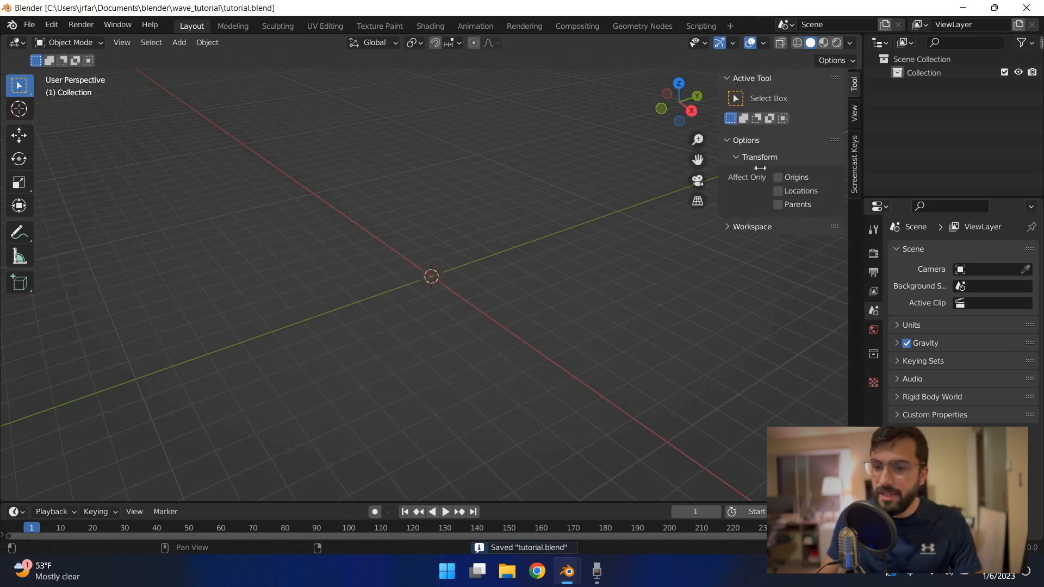
left_click(854, 165)
left_click(742, 77)
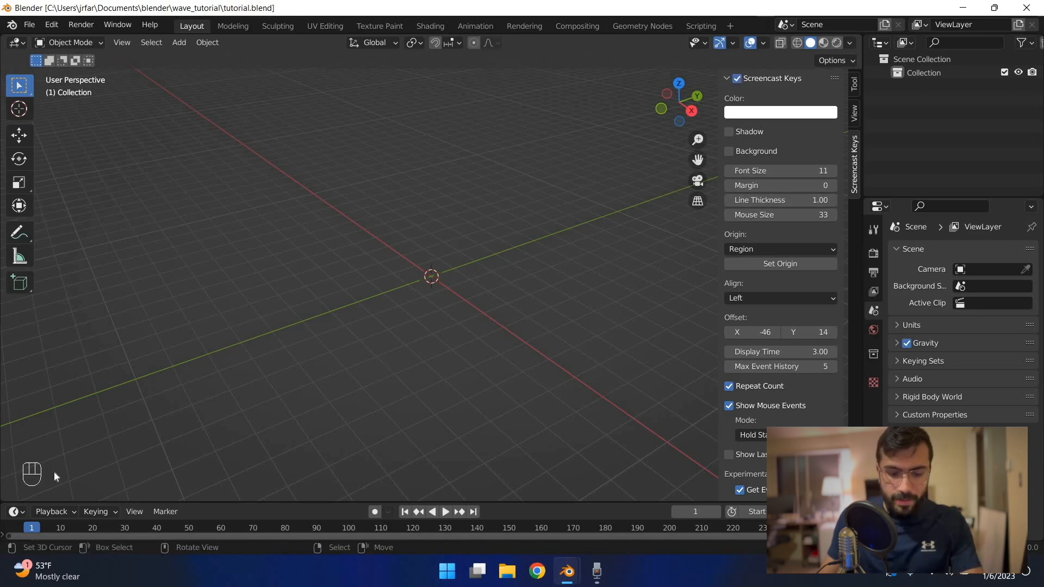
key("n")
scroll(432, 301, "down", 2)
middle_click_drag(342, 324, 426, 309)
scroll(426, 309, "up", 2)
key("ctrl+s")
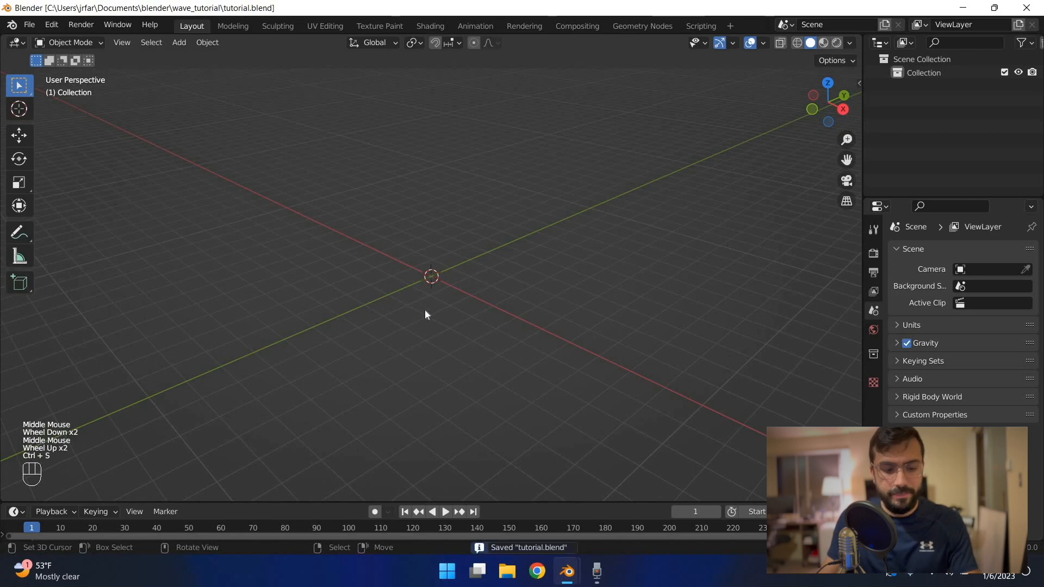
Step: Add a plane at the world origin, scale it by 50, and save the file
key("shift+a")
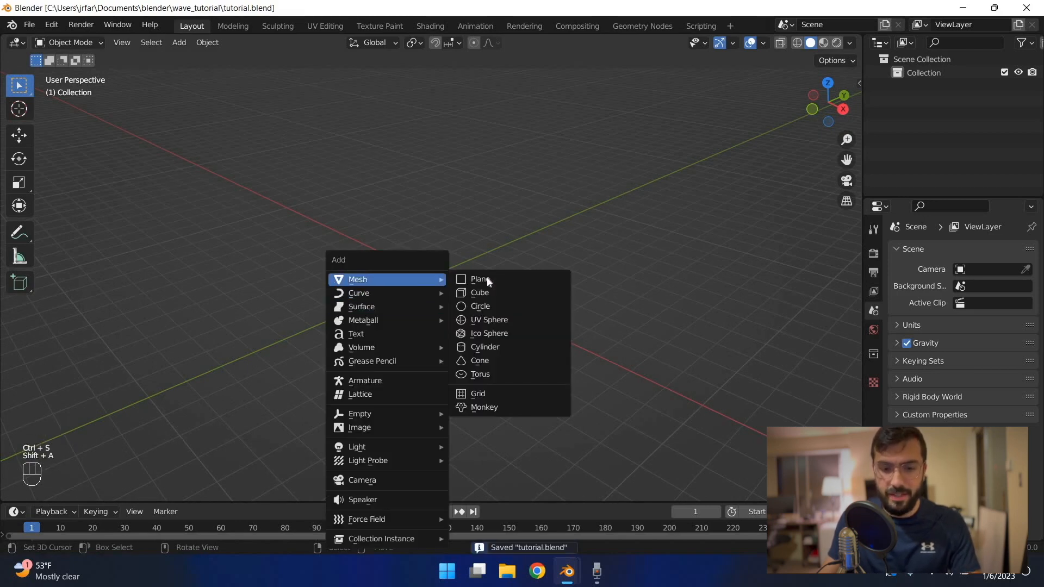
left_click(475, 279)
scroll(417, 285, "down", 3)
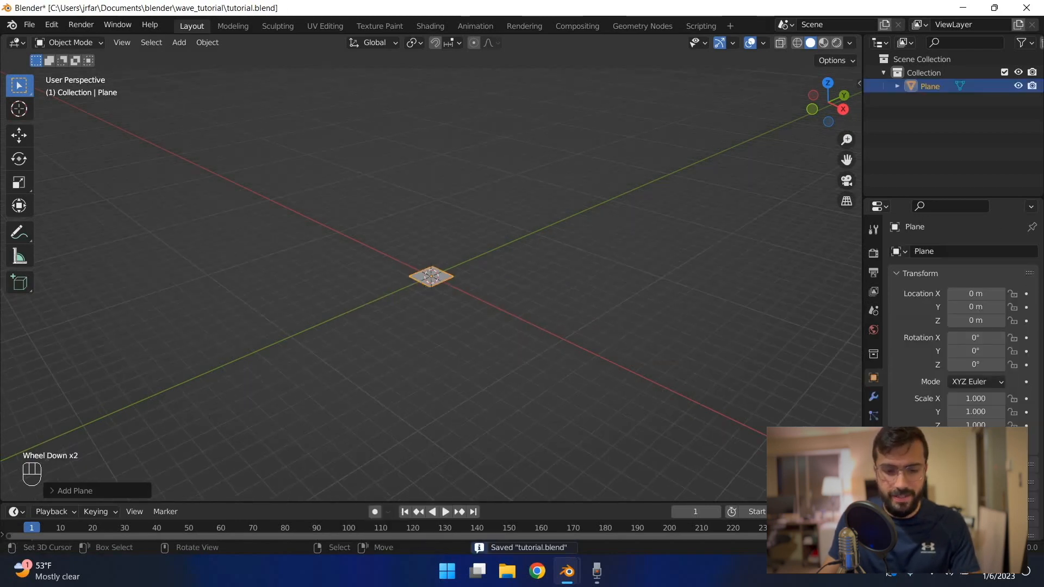
type("s50")
key("Return")
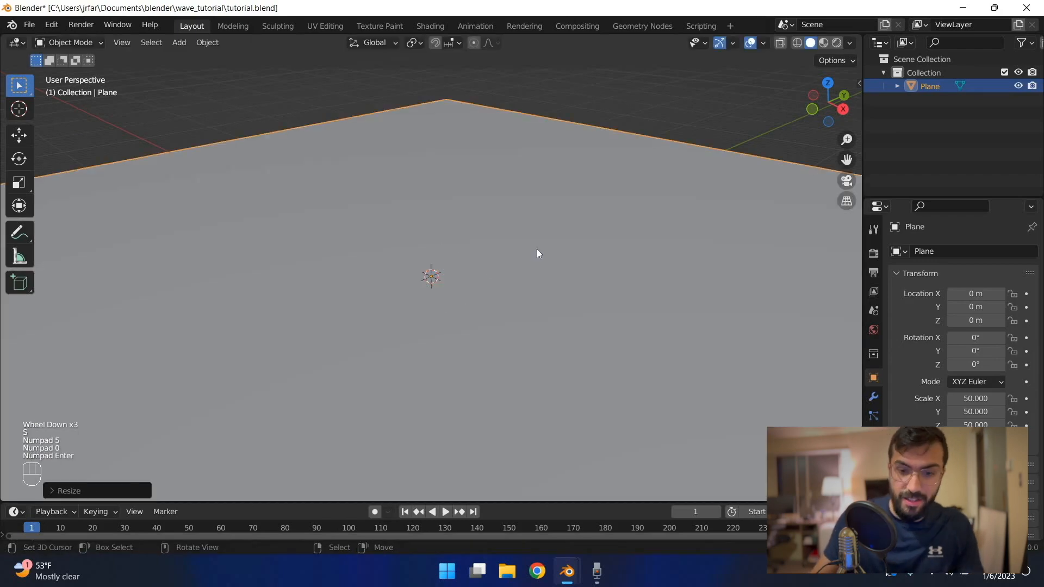
scroll(517, 282, "down", 3)
middle_click_drag(517, 280, 506, 318)
key("ctrl+s")
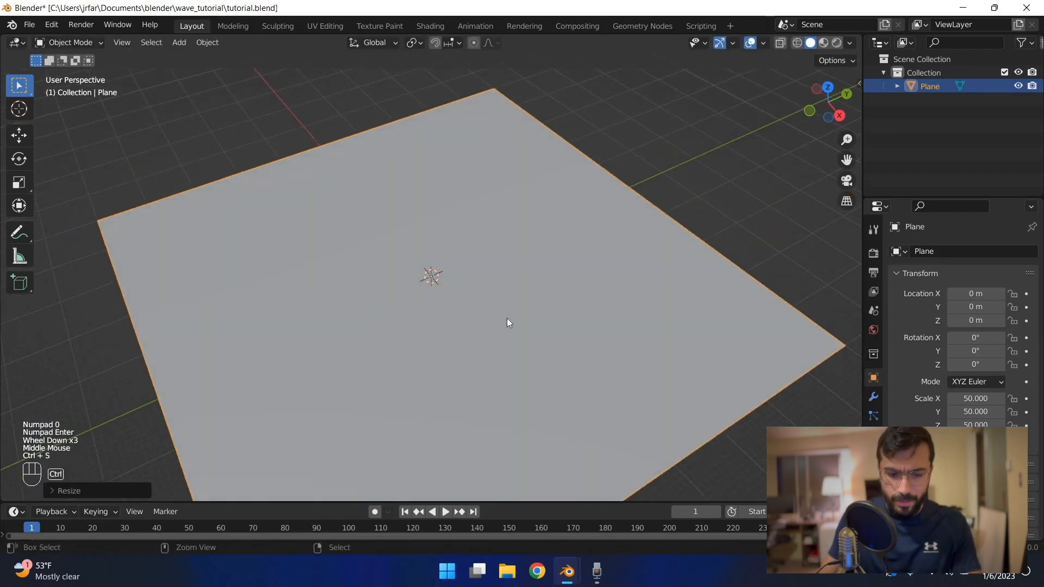
scroll(507, 318, "up", 2)
scroll(507, 323, "down", 2)
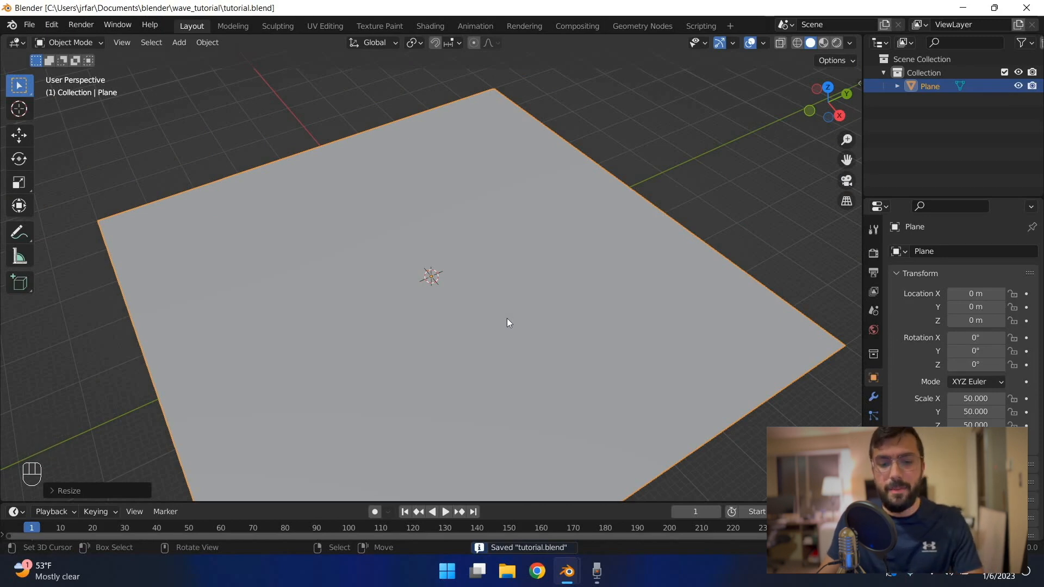
key("ctrl+s")
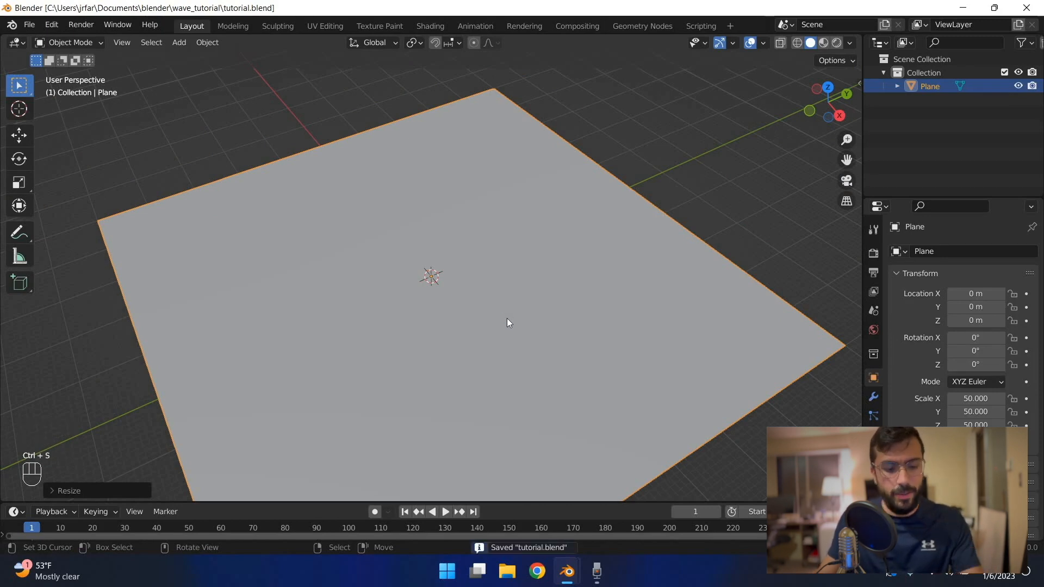
Step: Add a cube at the centre of the plane and scale it uniformly to about 0.708
key("shift+a")
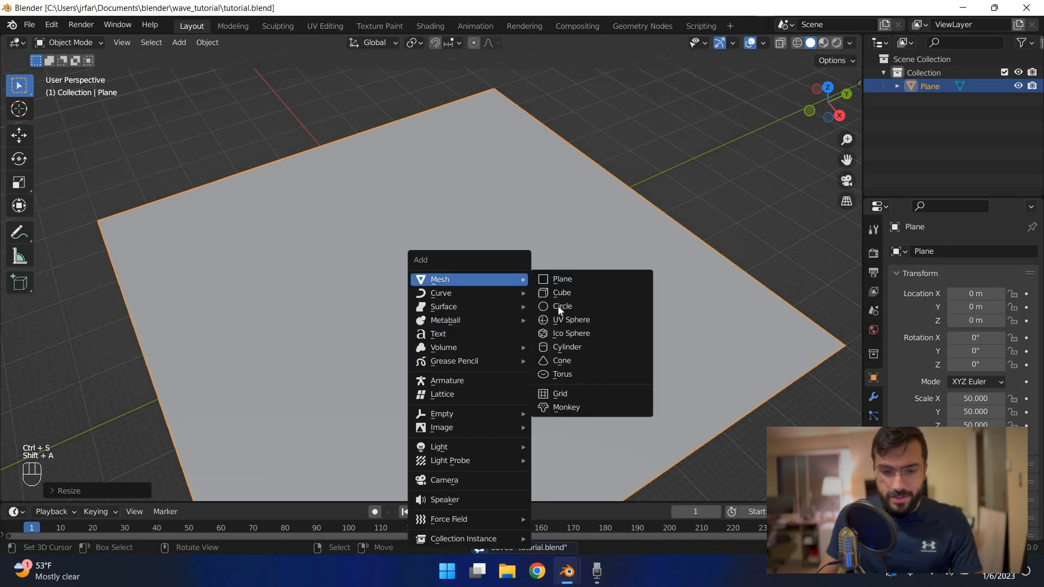
left_click(562, 292)
scroll(514, 275, "up", 5)
middle_click_drag(514, 275, 559, 326)
scroll(565, 327, "down", 2)
scroll(566, 327, "down", 2)
scroll(565, 328, "up", 1)
scroll(560, 326, "down", 1)
key("s")
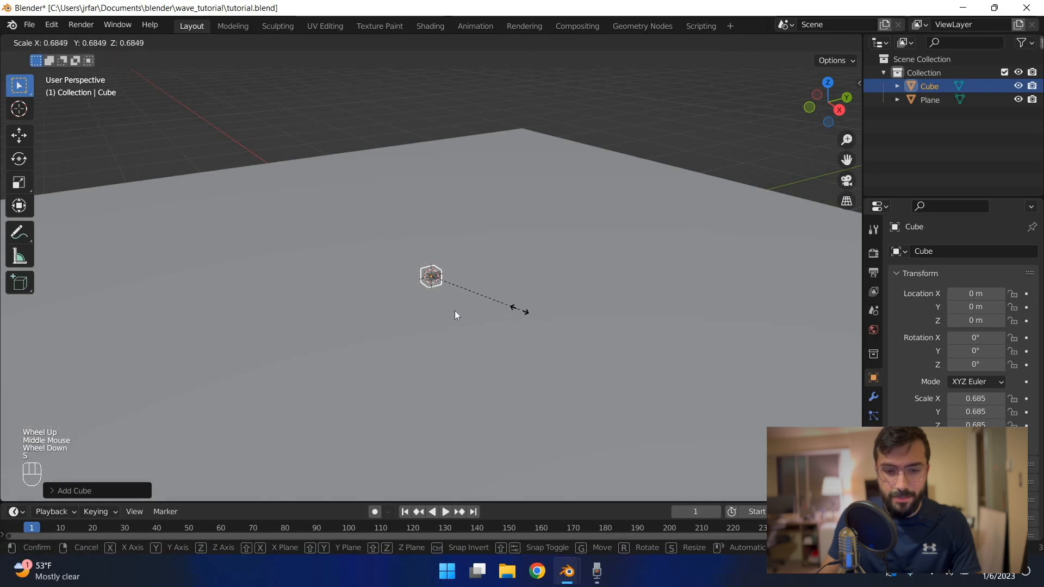
left_click(477, 308)
scroll(498, 267, "up", 3)
middle_click_drag(498, 268, 469, 312)
scroll(468, 309, "down", 2)
scroll(468, 309, "up", 3)
scroll(469, 309, "down", 1)
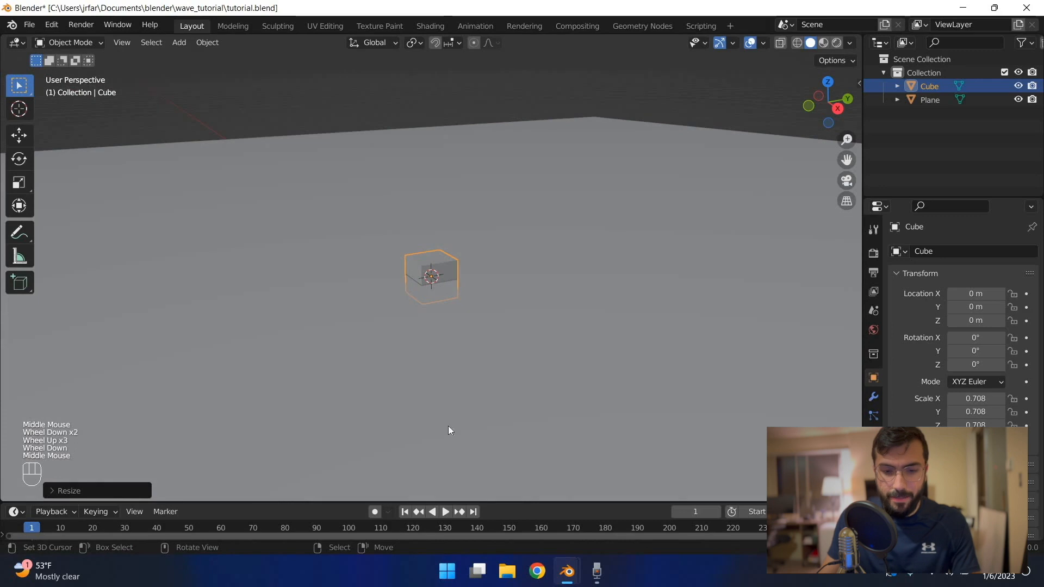
Step: Add a camera at the world origin, beside the cube on the plane
key("shift+a")
key("Return")
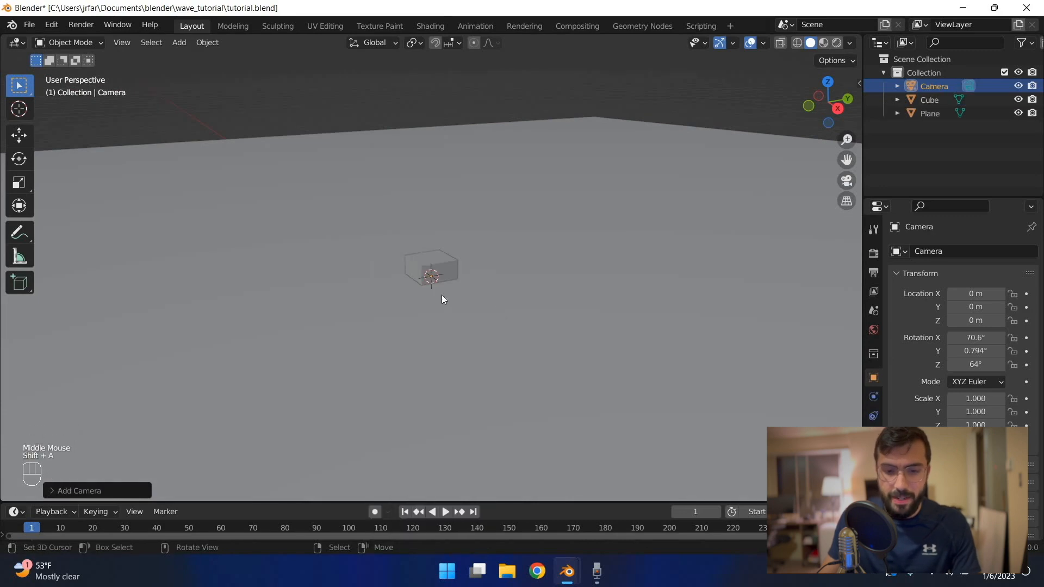
scroll(483, 303, "down", 6)
middle_click_drag(489, 264, 522, 259)
scroll(448, 298, "up", 2)
middle_click_drag(448, 299, 436, 272)
scroll(435, 352, "down", 4)
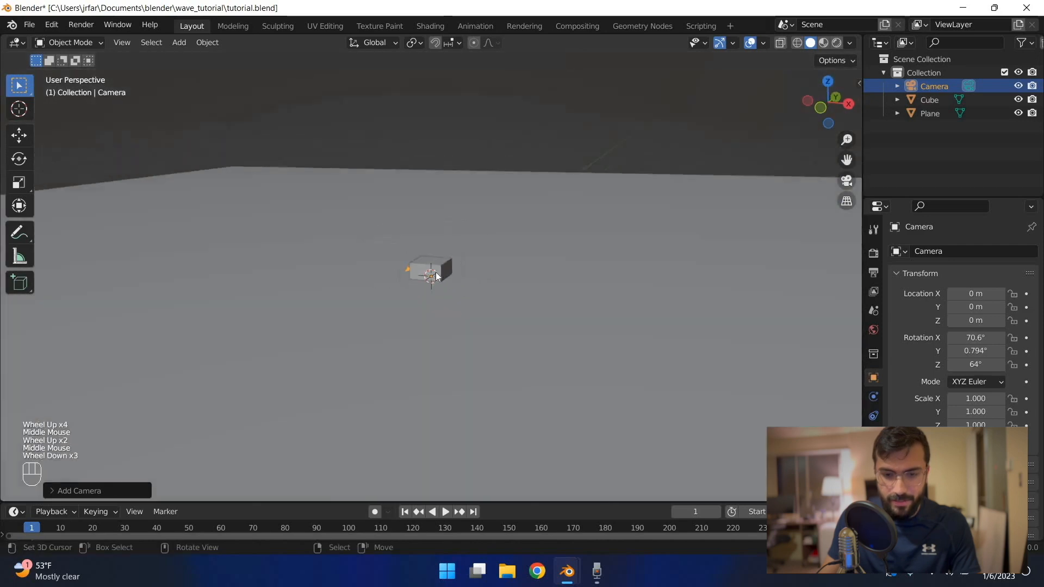
scroll(437, 264, "down", 1)
scroll(437, 267, "down", 2)
scroll(440, 270, "up", 2)
Step: Select the cube and move it horizontally across the plane, away from the world origin, with its height locked
right_click(445, 277)
scroll(444, 278, "down", 2)
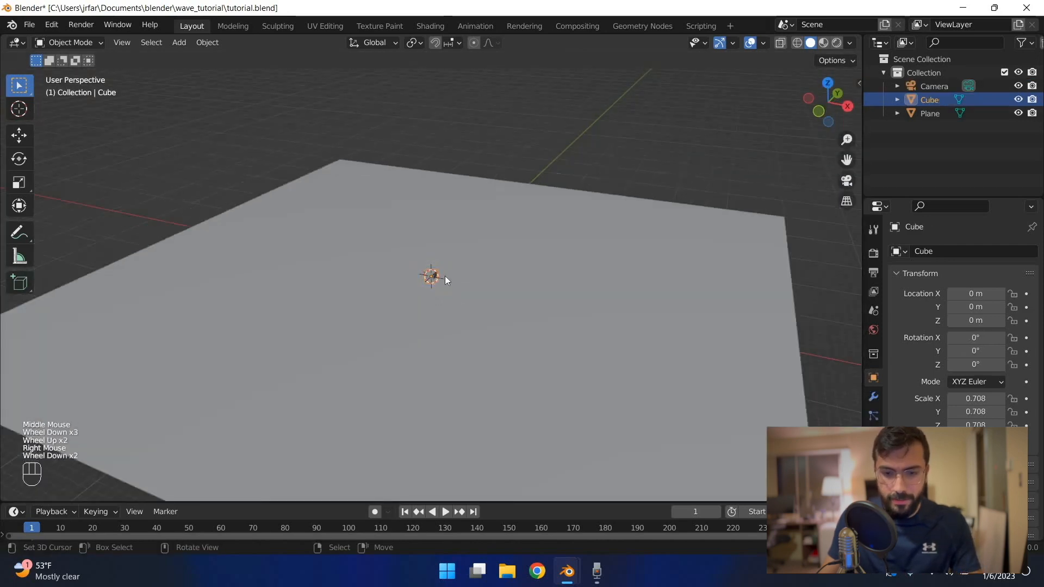
scroll(458, 283, "up", 5)
scroll(458, 279, "up", 3)
scroll(458, 278, "down", 4)
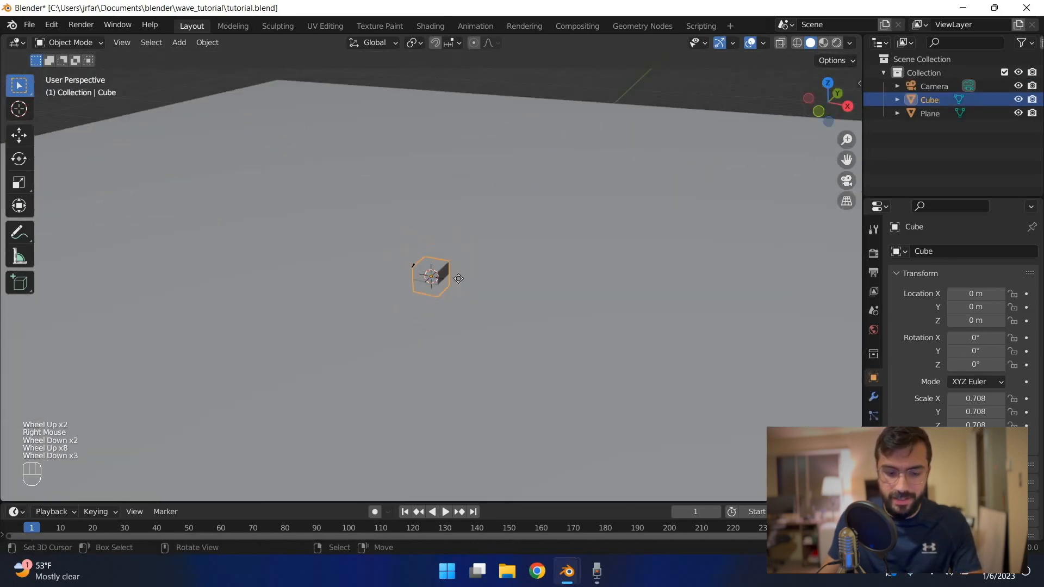
key("g")
scroll(458, 278, "down", 3)
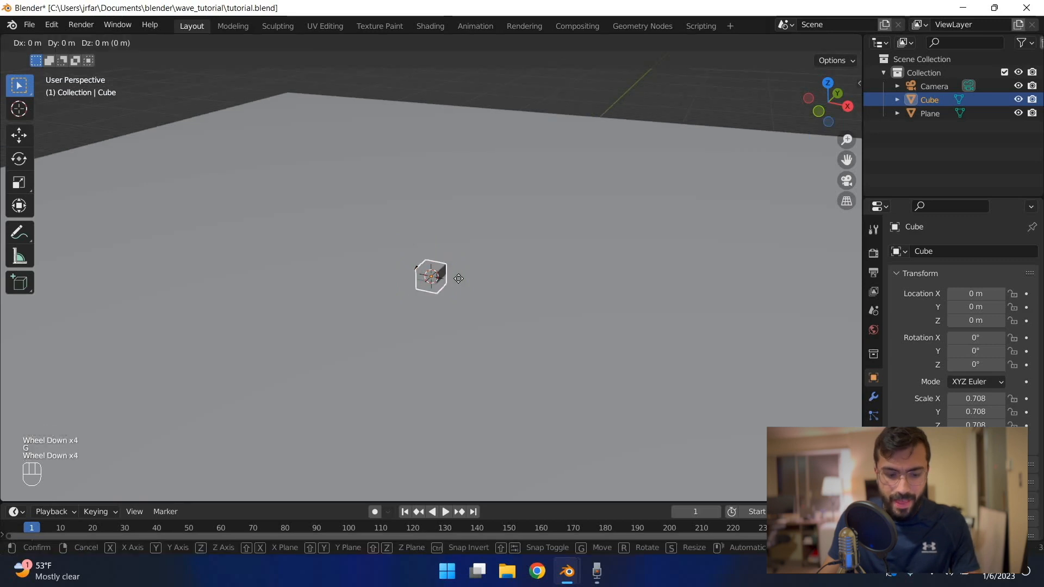
key("shift+z")
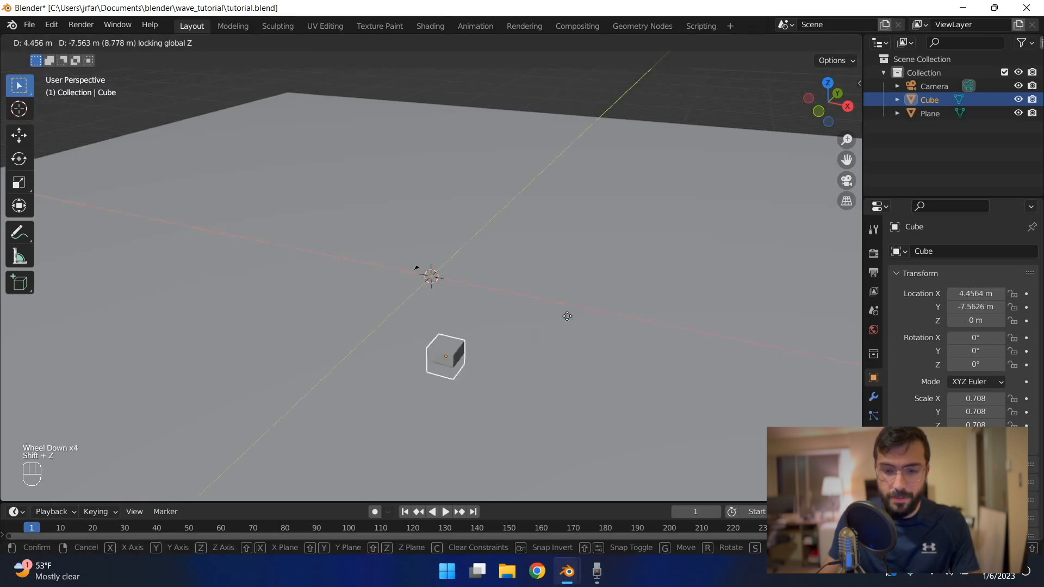
scroll(614, 359, "down", 3)
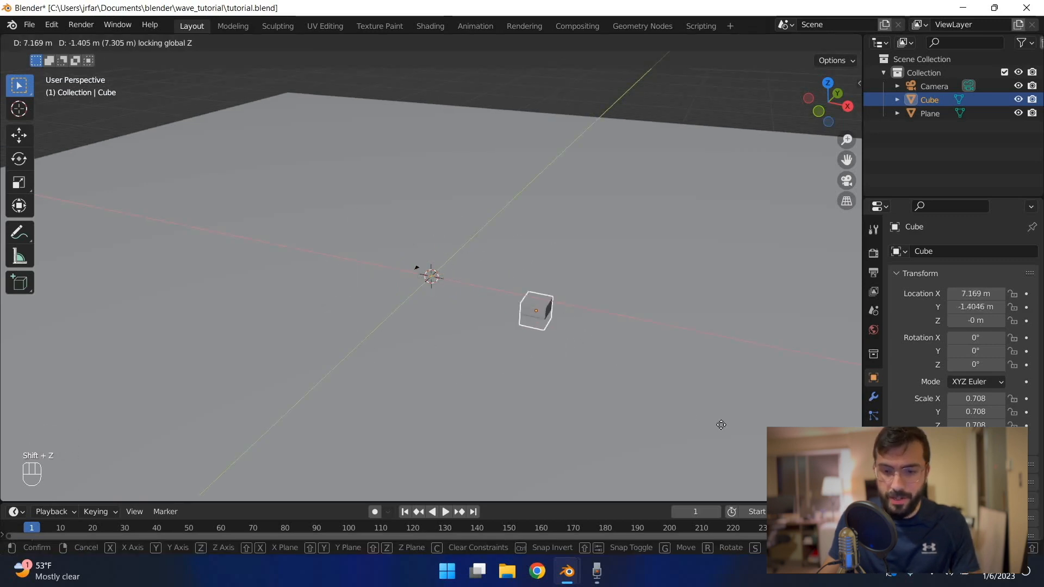
left_click(664, 429)
Step: Move the cube horizontally towards the plane's edge, to about X 37.8 m and Y -14 m
scroll(661, 426, "down", 1)
middle_click_drag(661, 422, 695, 139)
scroll(696, 139, "down", 2)
scroll(696, 139, "up", 1)
key("g")
key("shift+z")
left_click(677, 107)
scroll(533, 215, "down", 2)
middle_click_drag(533, 214, 512, 204)
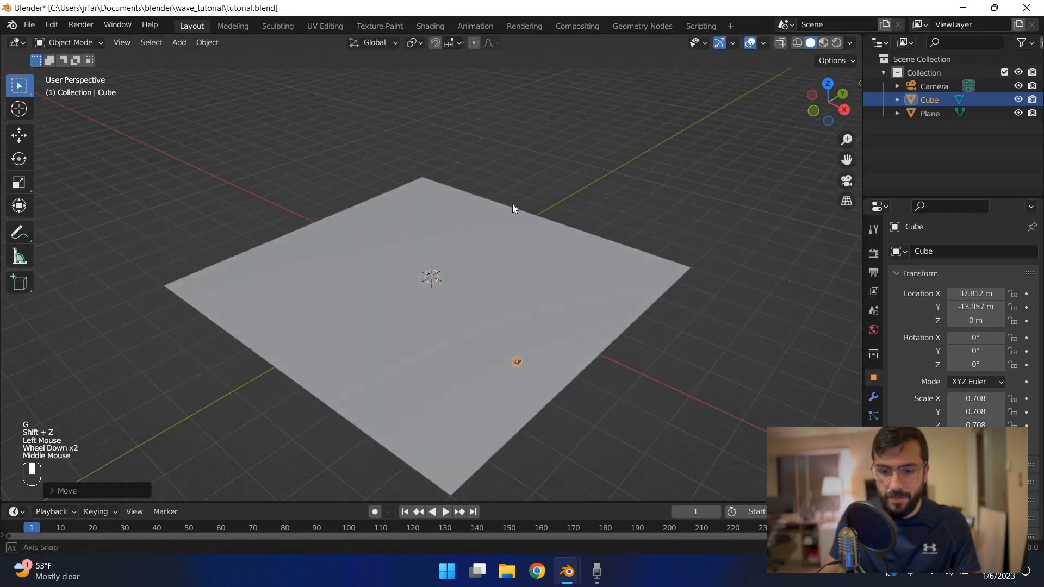
Step: Frame the cube from a low angle just above the plane, align the active camera to that view, and save the file
scroll(482, 155, "up", 2)
middle_click_drag(483, 158, 475, 259)
scroll(488, 180, "up", 3)
scroll(458, 371, "up", 1)
scroll(457, 371, "down", 2)
scroll(425, 360, "up", 1)
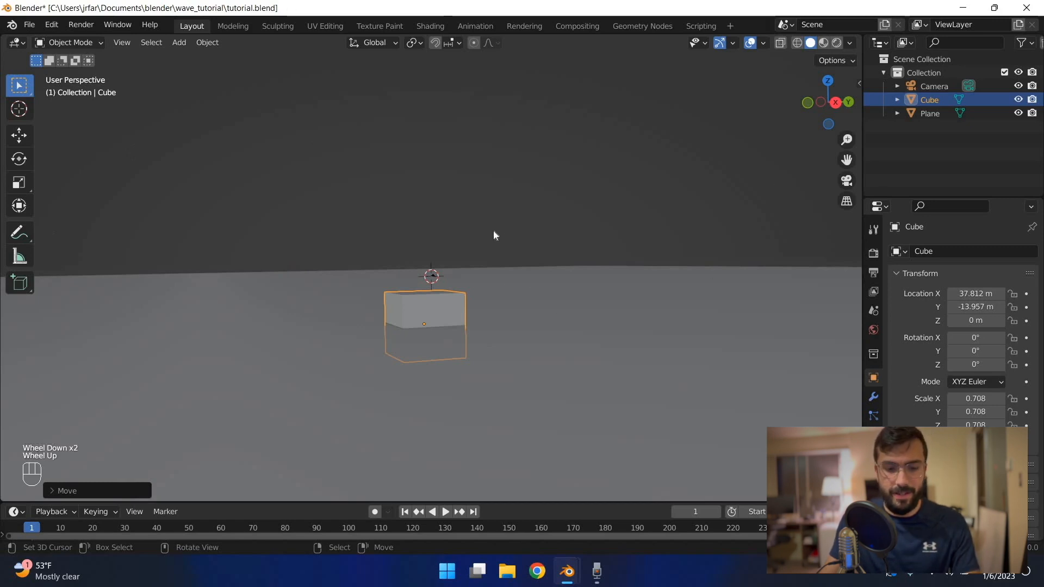
key("ctrl+s")
middle_click_drag(505, 250, 496, 254)
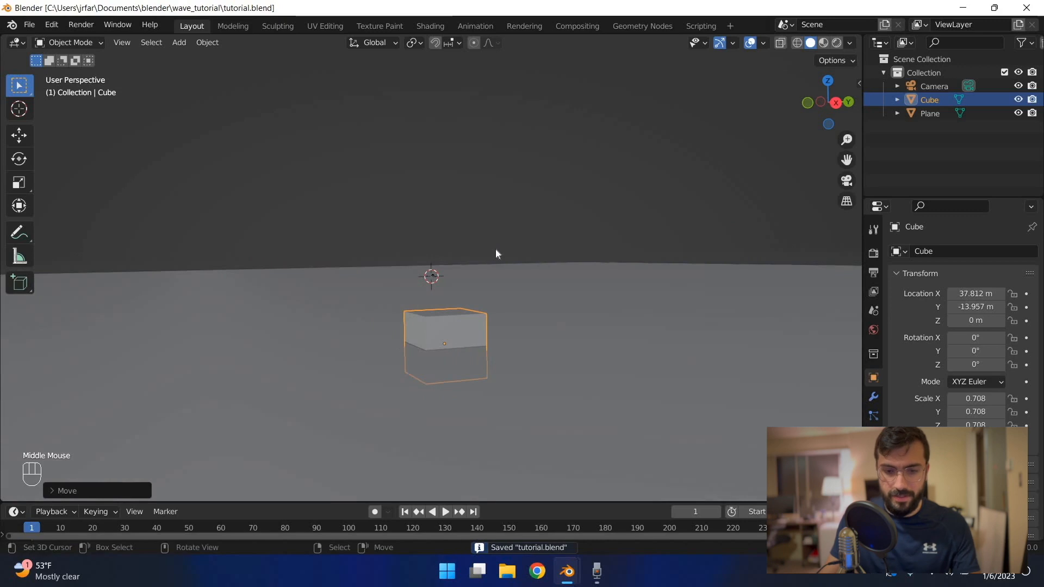
key("ctrl+s")
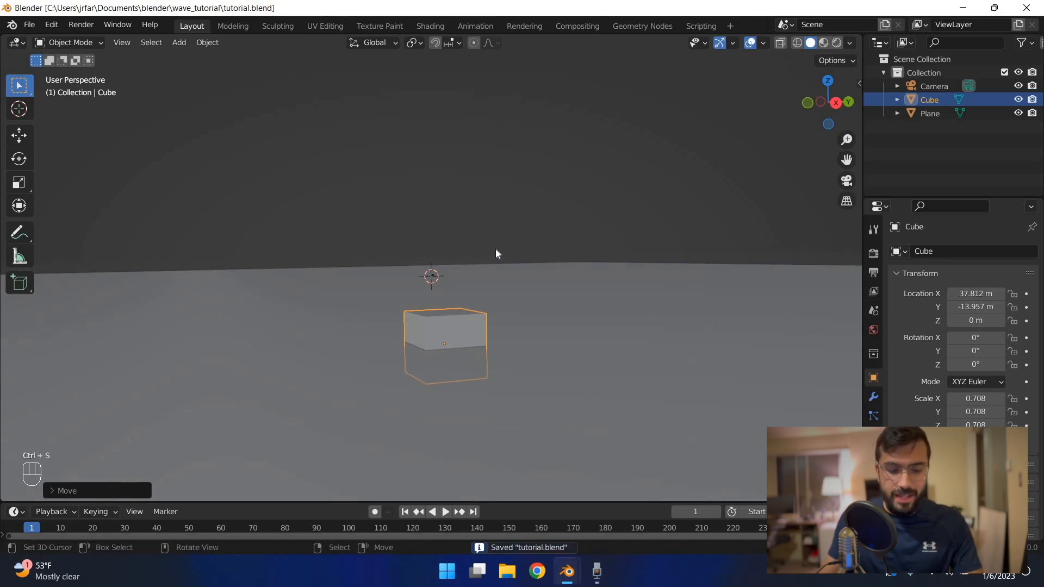
key("ctrl+alt+KP_0")
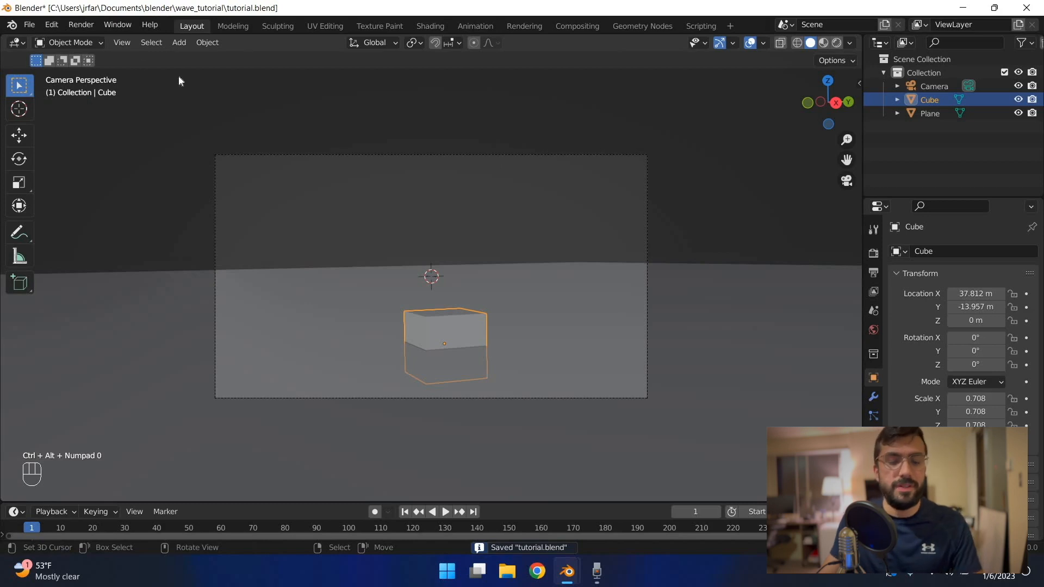
key("ctrl+s")
left_click(122, 42)
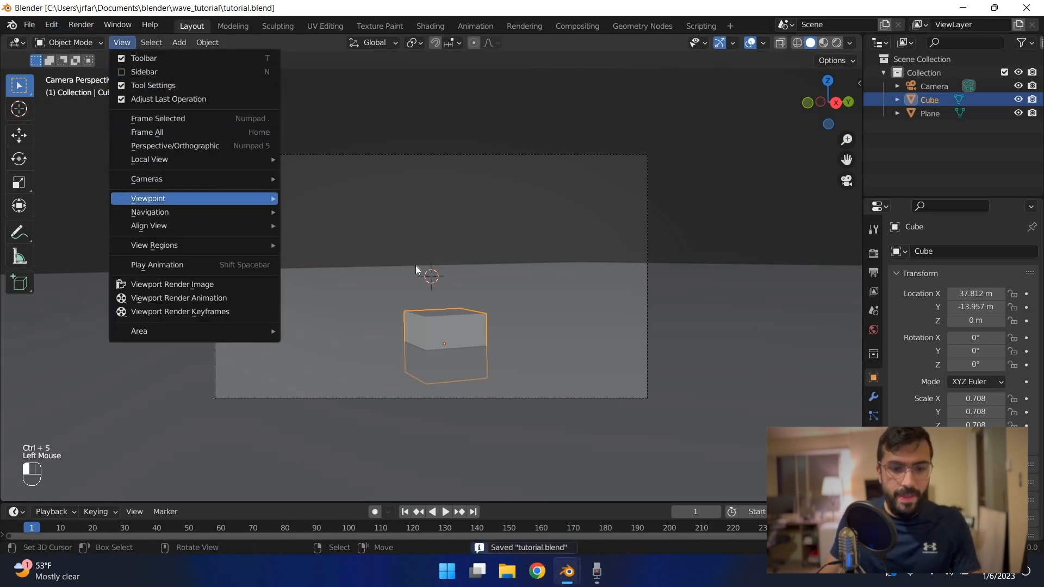
mouse_move(150, 225)
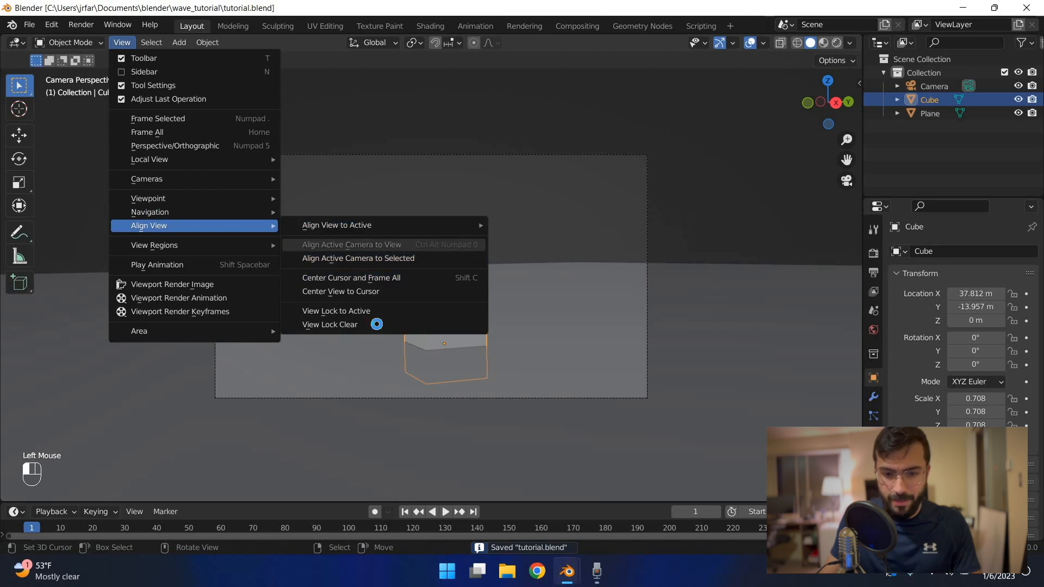
left_click(496, 302)
key("ctrl+s")
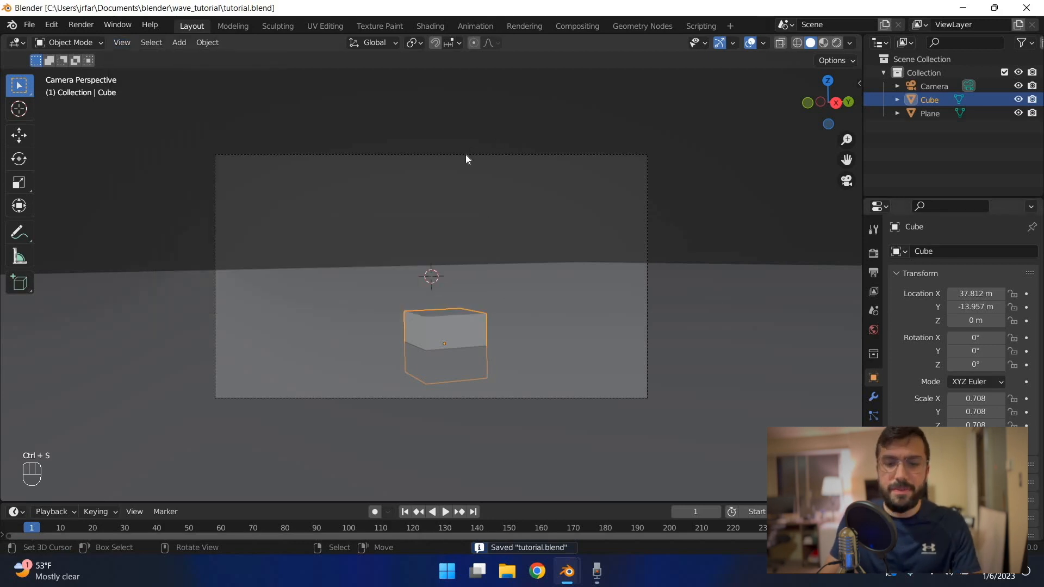
Step: Lower the camera and move it along its local Z towards the cube, to about X 49.9, Y -18.4, Z 1.58 m, and save
right_click(465, 158)
key("g")
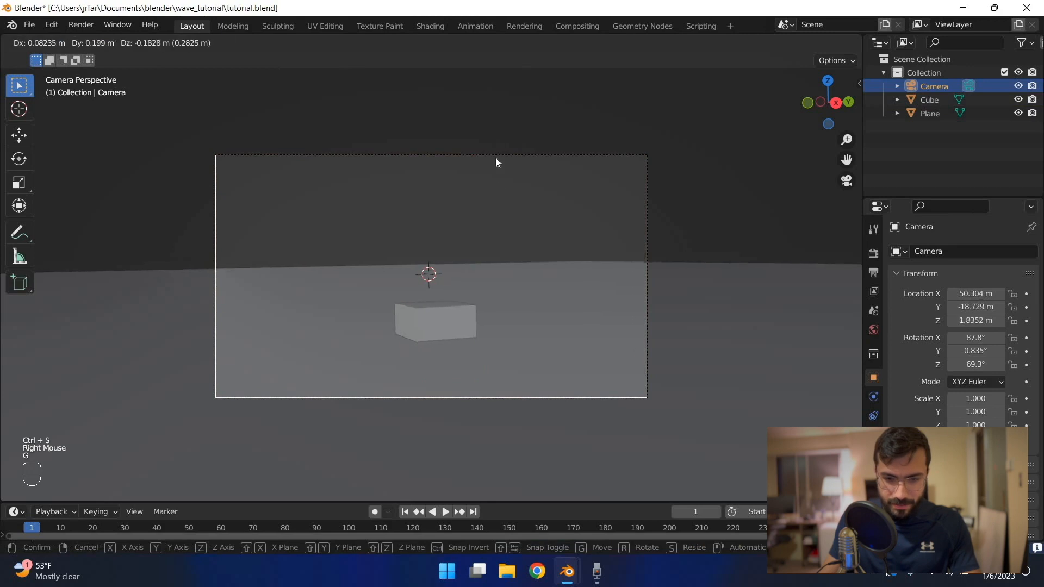
key("Escape")
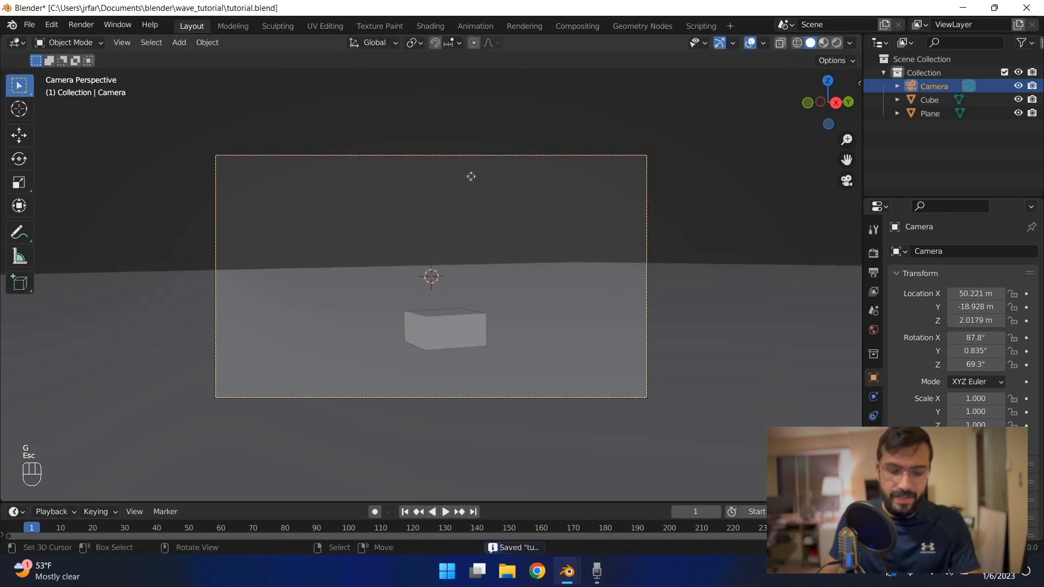
key("g")
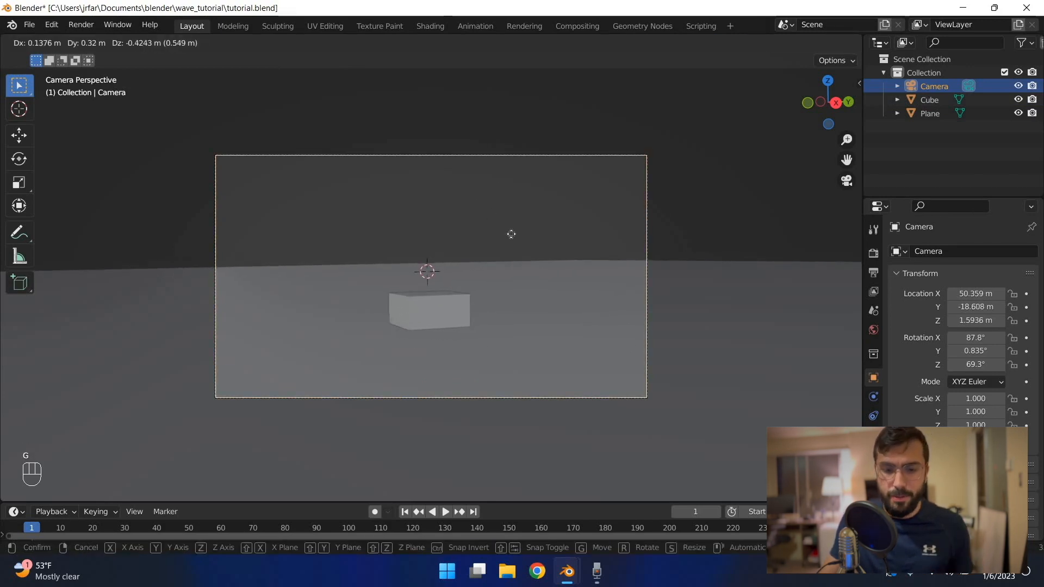
left_click(508, 233)
key("g")
key("z")
key("z")
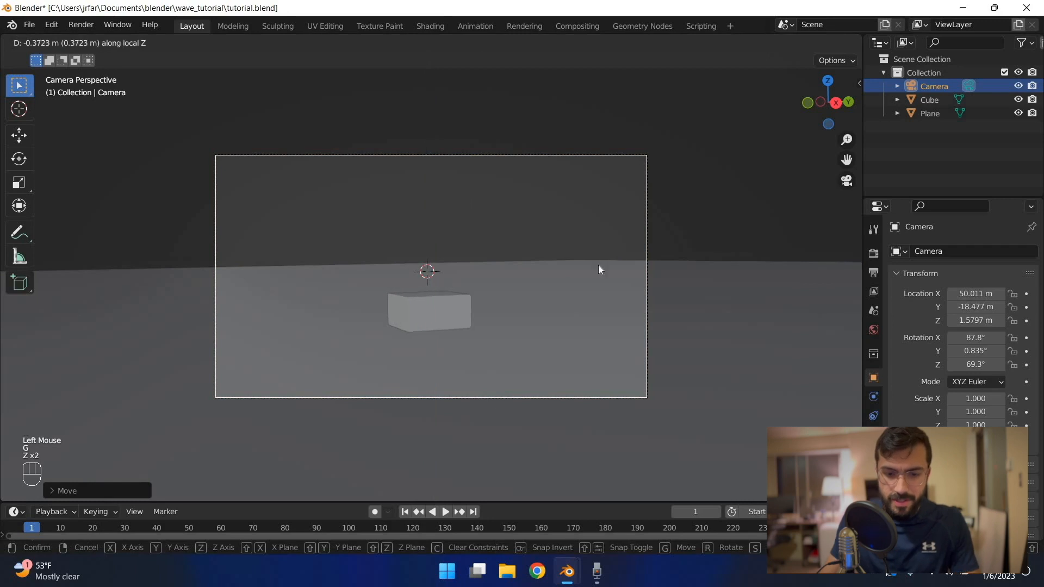
left_click(533, 248)
key("ctrl+s")
key("ctrl+s")
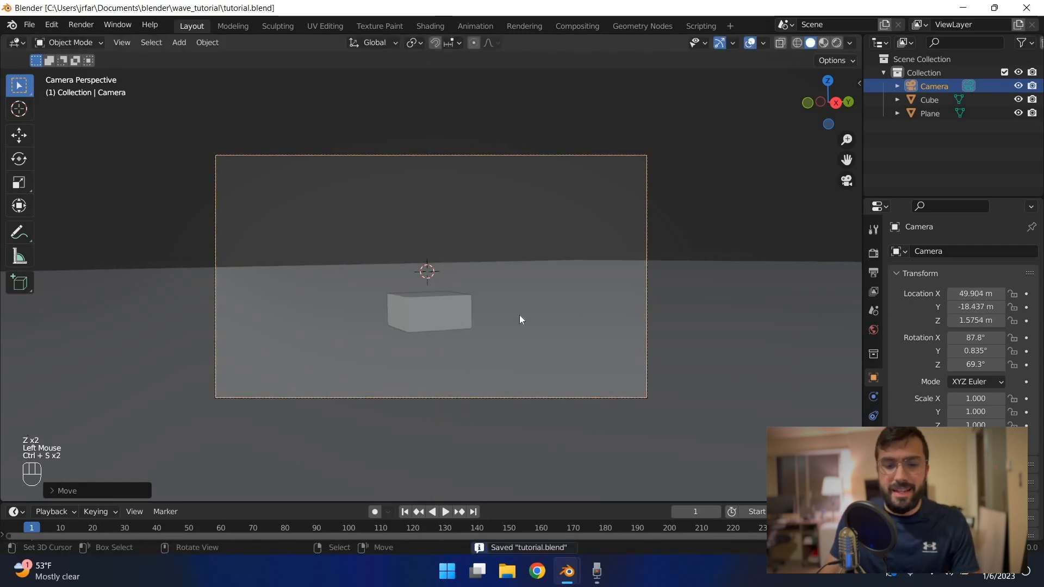
Step: Raise the cube about 0.34 m along Z, tilt it about 9° in the camera view, and save the file
right_click(429, 313)
key("g")
key("z")
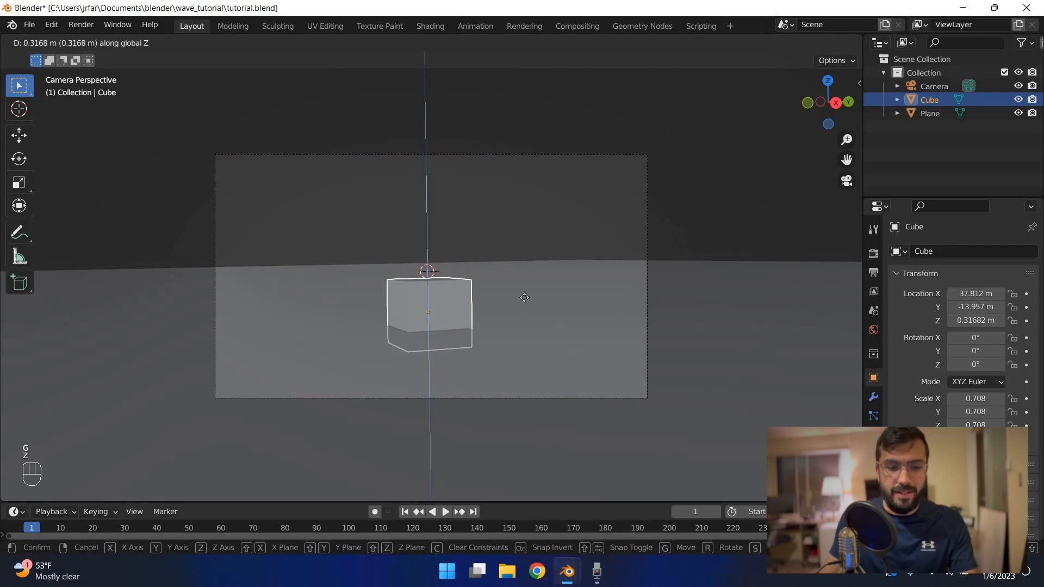
left_click(524, 299)
key("r")
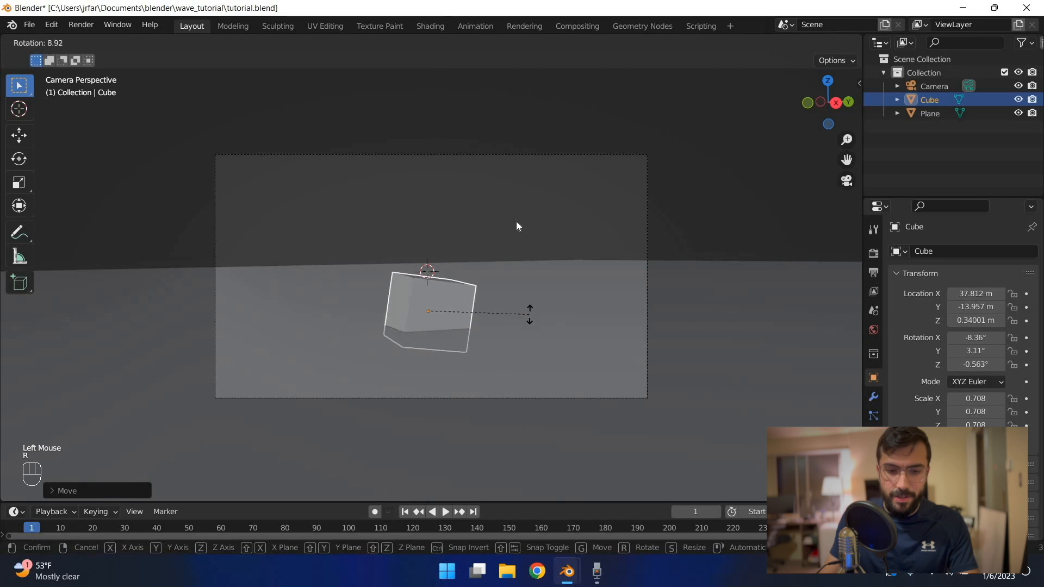
left_click(516, 226)
right_click(516, 226)
key("ctrl+s")
key("ctrl+s")
Step: Add a Bevel modifier to the cube
right_click(439, 302)
left_click(873, 397)
left_click(956, 251)
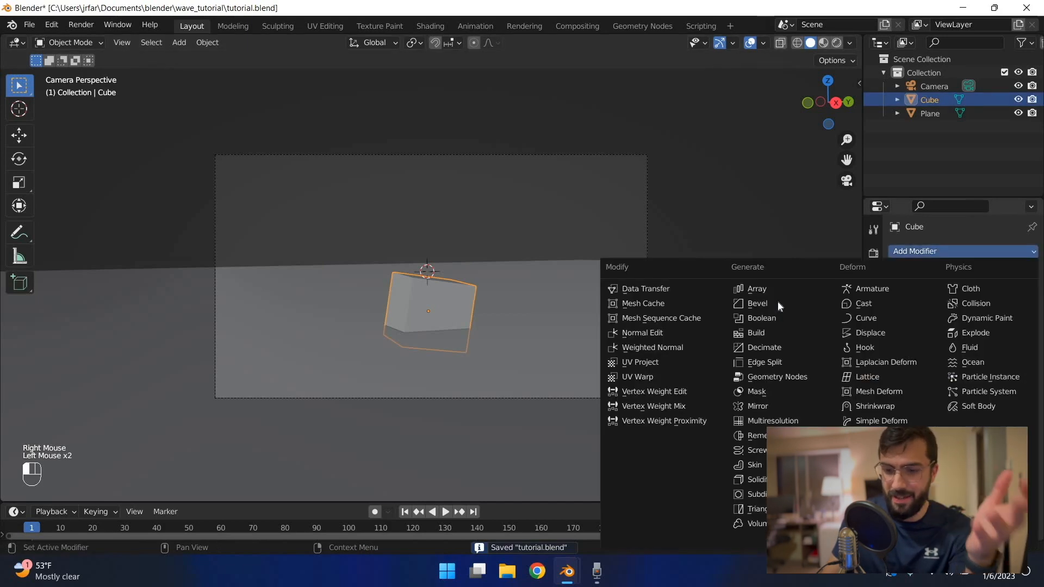
left_click(771, 303)
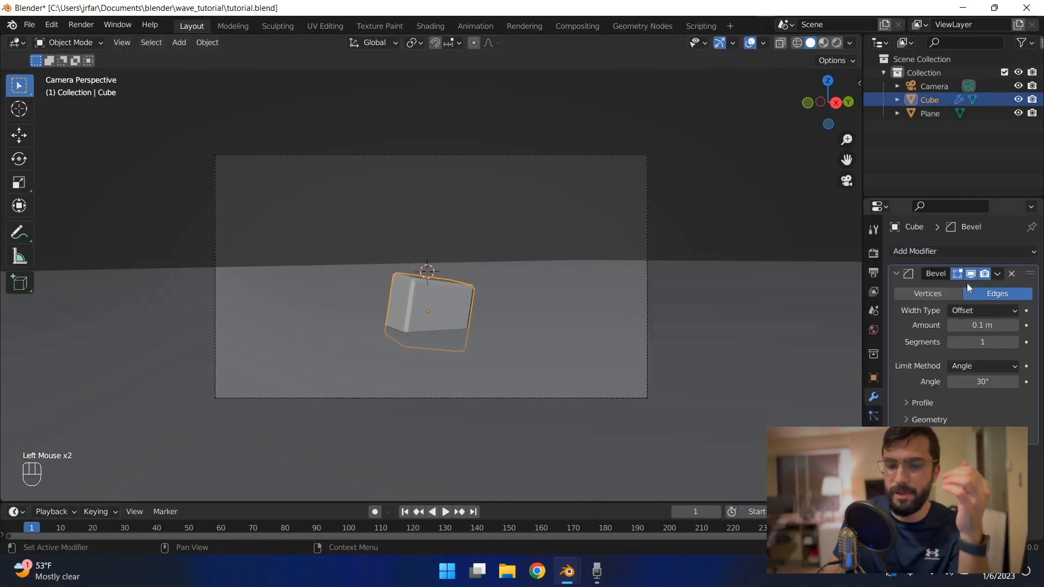
left_click(922, 252)
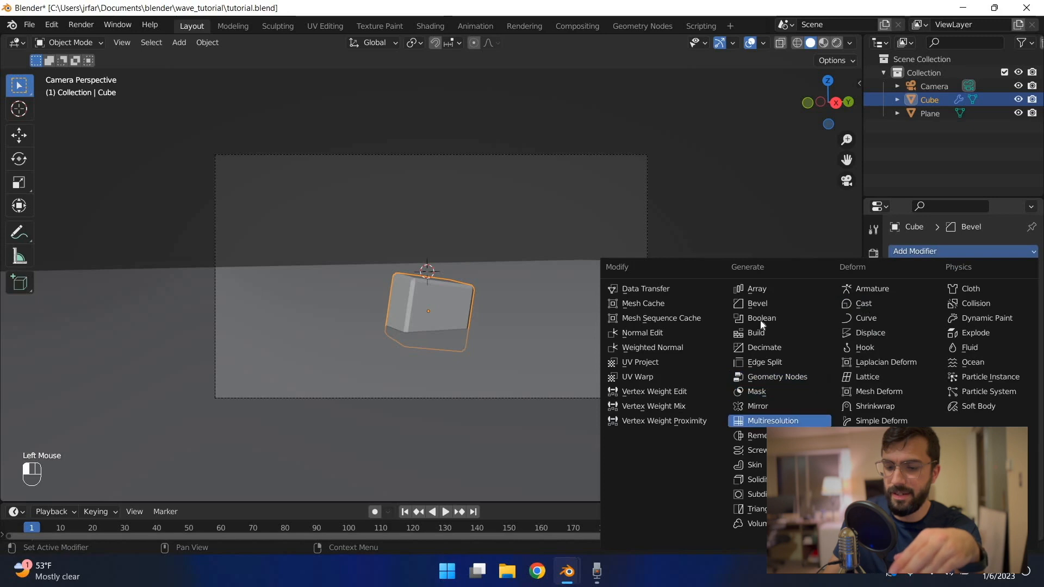
key("Escape")
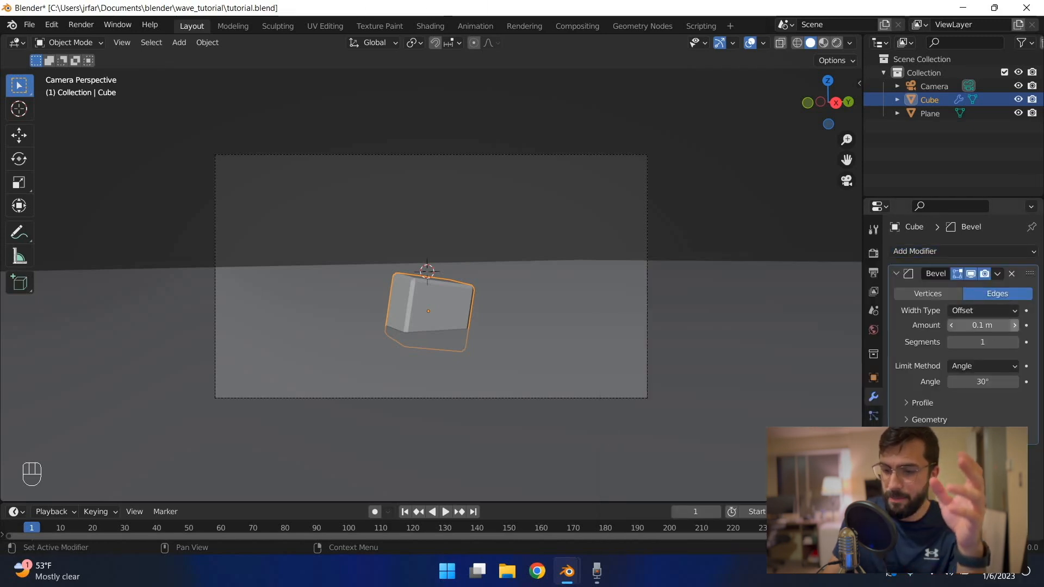
Step: Set the cube's bevel amount to 0.14 m with 5 segments and save the file
left_click(1014, 325)
left_click(1014, 325)
left_click(1014, 325)
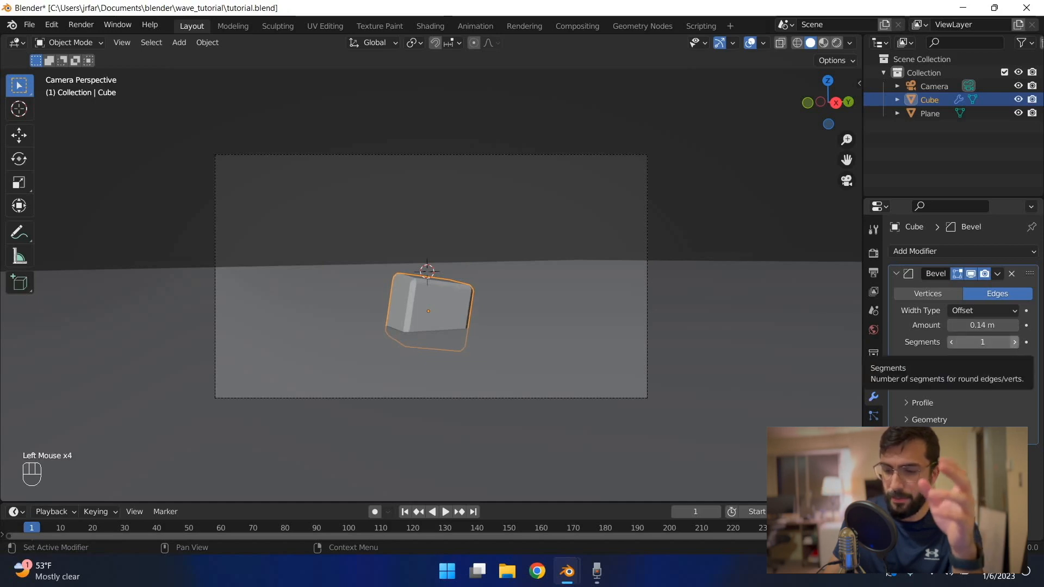
left_click(1013, 343)
left_click(1013, 343)
scroll(354, 311, "up", 6)
scroll(354, 310, "down", 4)
scroll(356, 308, "up", 3)
scroll(358, 307, "down", 3)
scroll(358, 311, "down", 1)
key("ctrl+s")
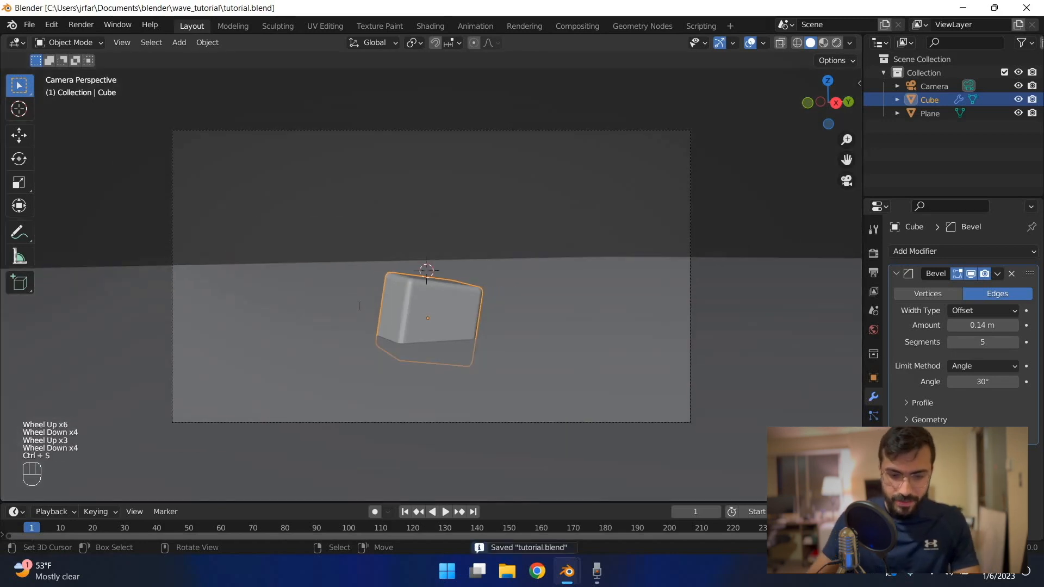
Step: Apply Shade Smooth to the bevelled cube and save the file
key("space")
type("smoo")
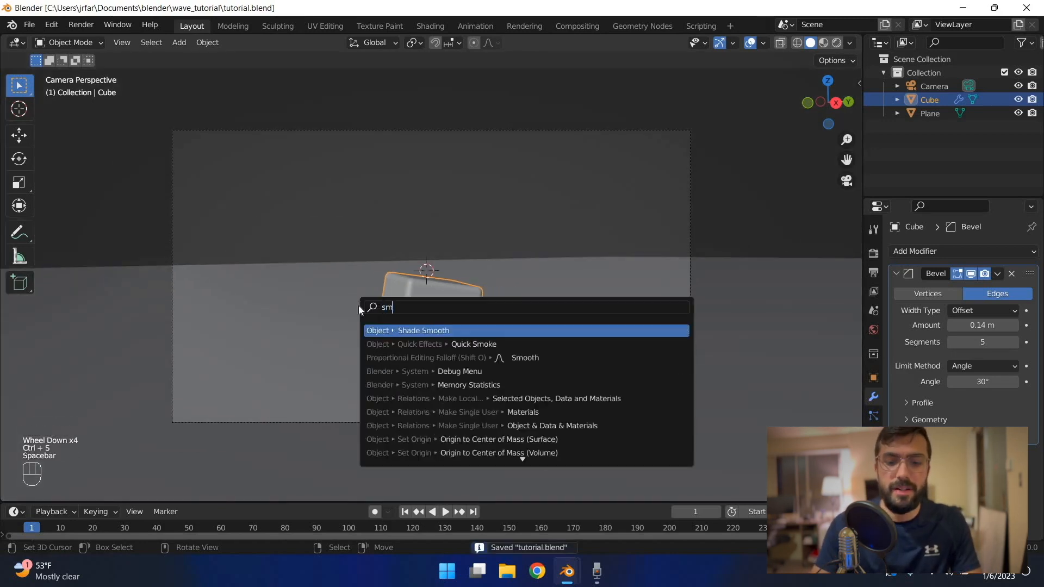
key("Return")
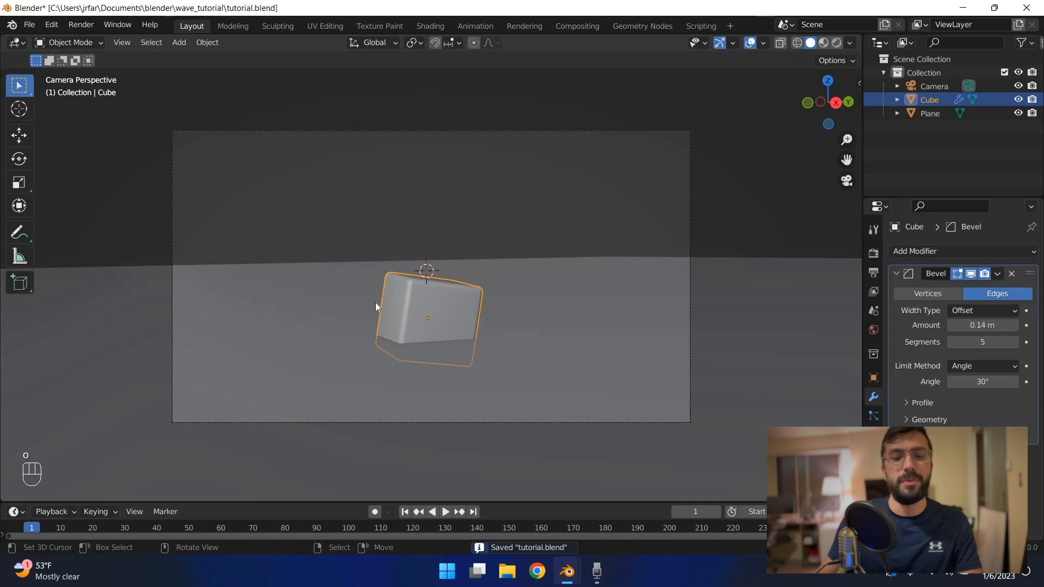
scroll(375, 306, "up", 3)
scroll(427, 278, "down", 4)
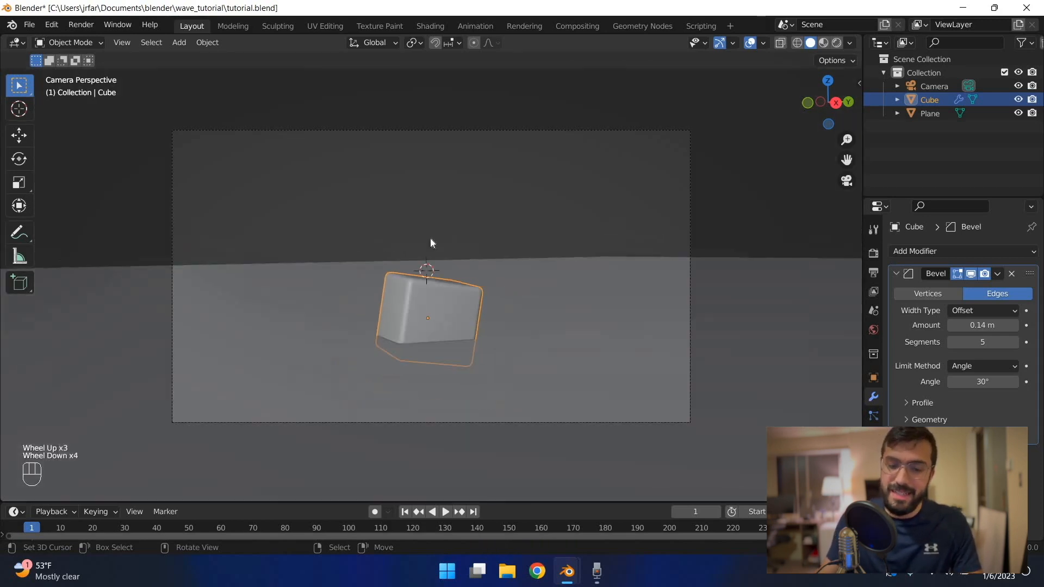
key("ctrl+s")
Step: Deselect the cube and save the file
scroll(440, 231, "up", 2)
right_click(451, 239)
key("ctrl+s")
scroll(454, 248, "down", 2)
key("ctrl+s")
scroll(456, 249, "up", 2)
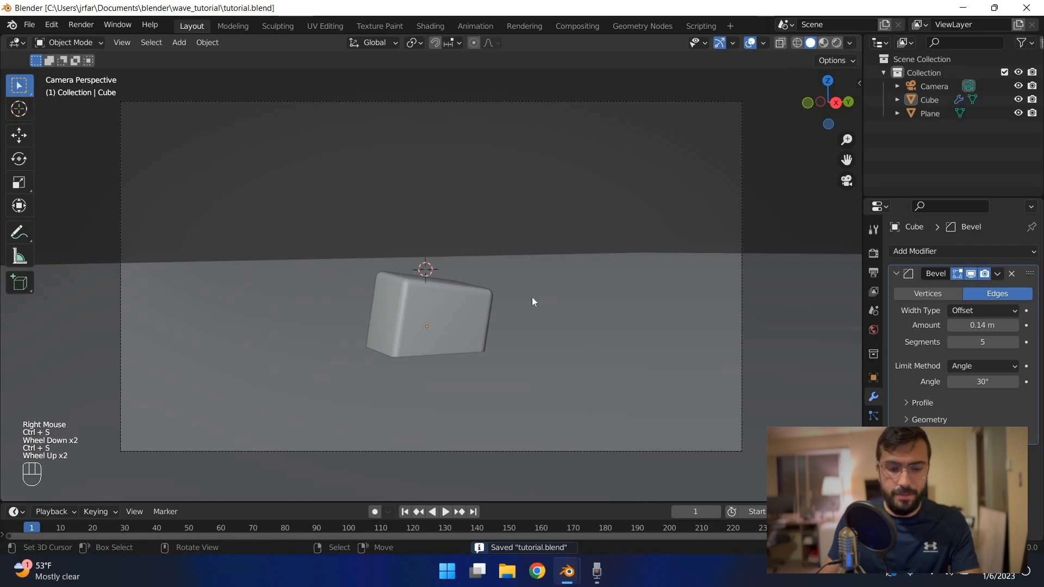
key("ctrl+s")
right_click(478, 303)
key("ctrl+s")
right_click(810, 240)
key("ctrl+s")
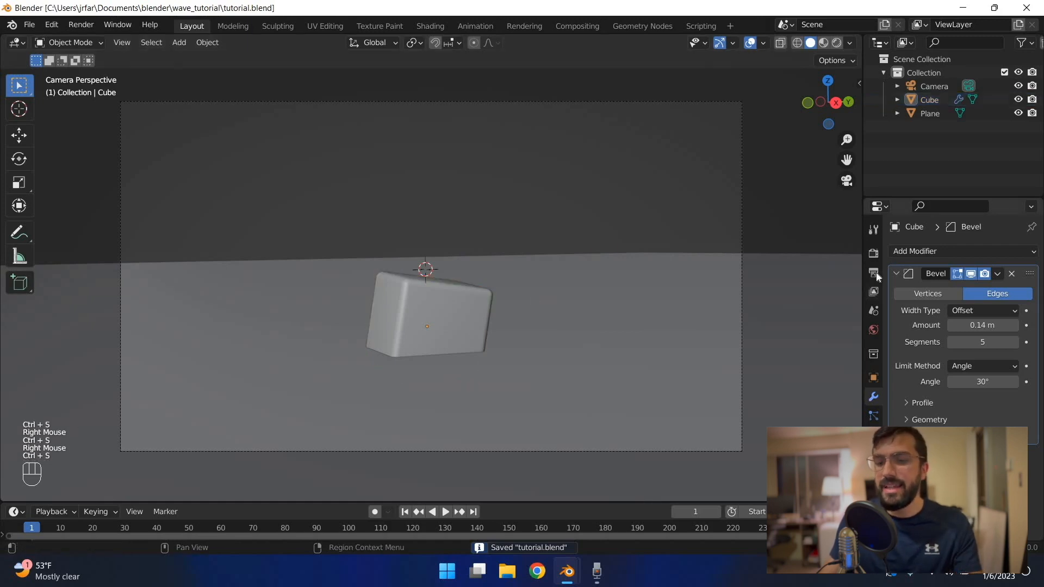
Step: Set the world background colour to an Environment Texture and load the spruit_sunrise image from the hdri folder
left_click(873, 329)
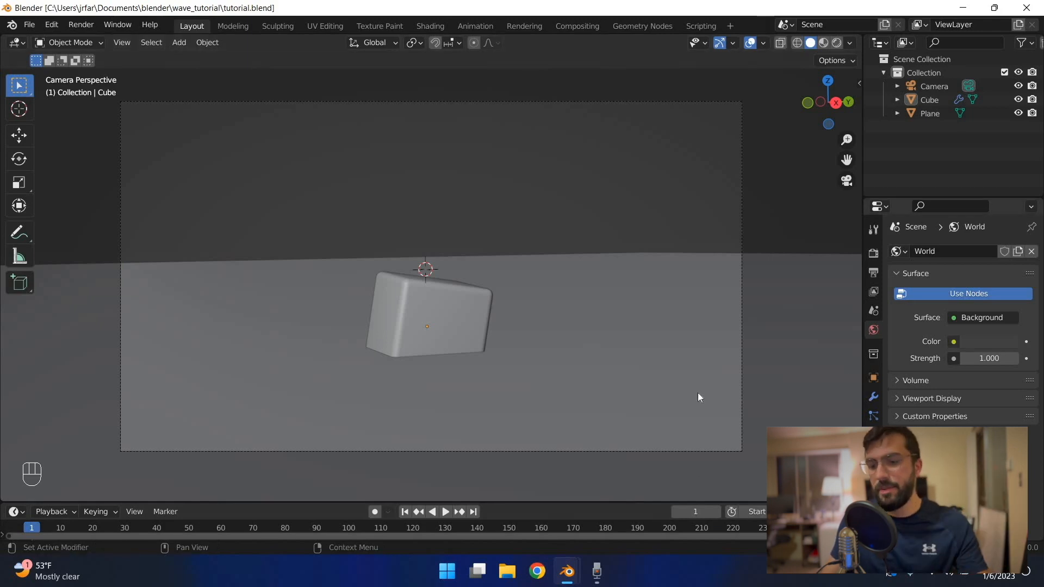
left_click(953, 342)
left_click(676, 402)
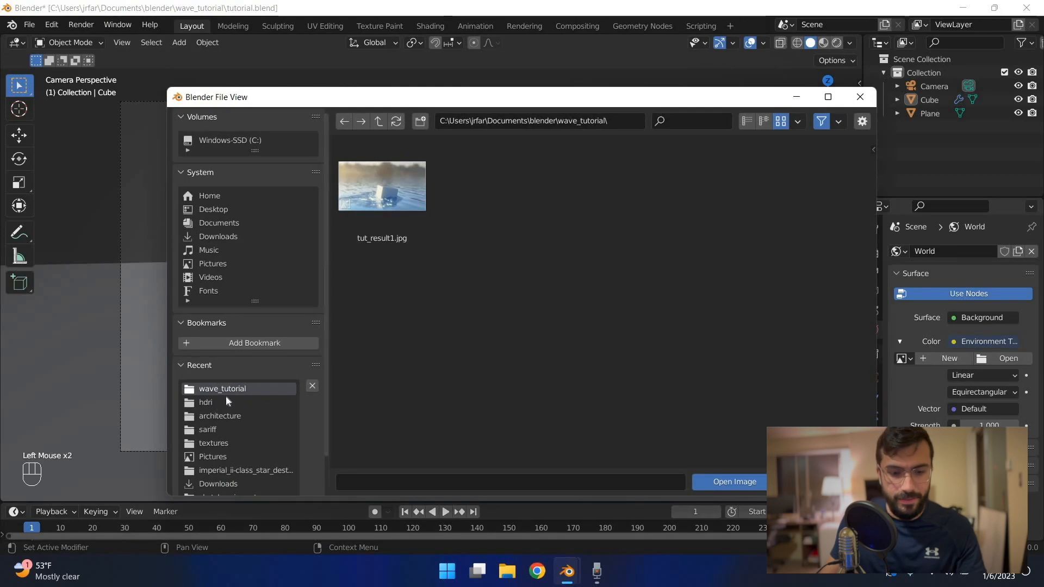
left_click(223, 402)
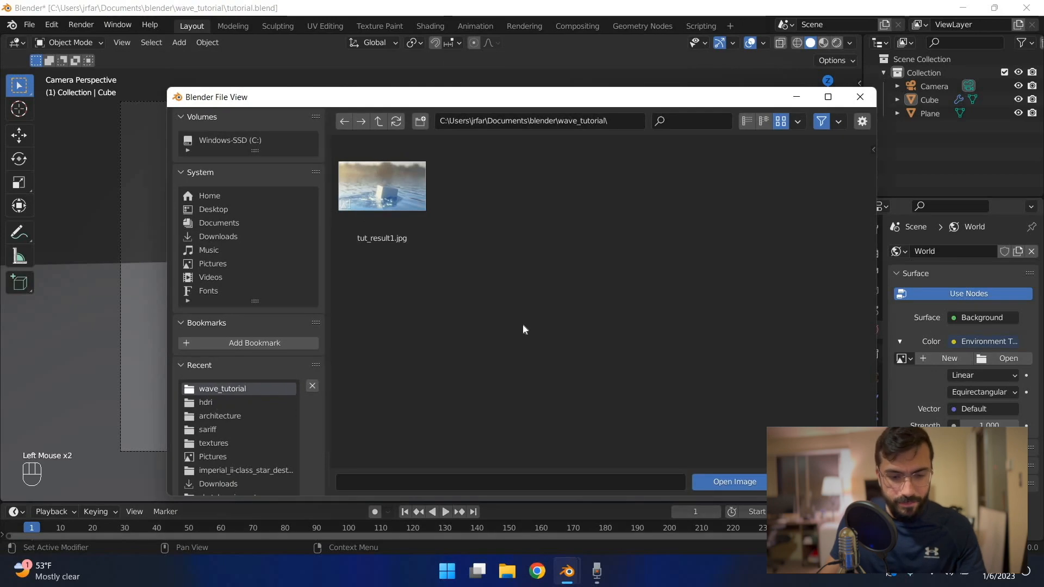
double_click(523, 323)
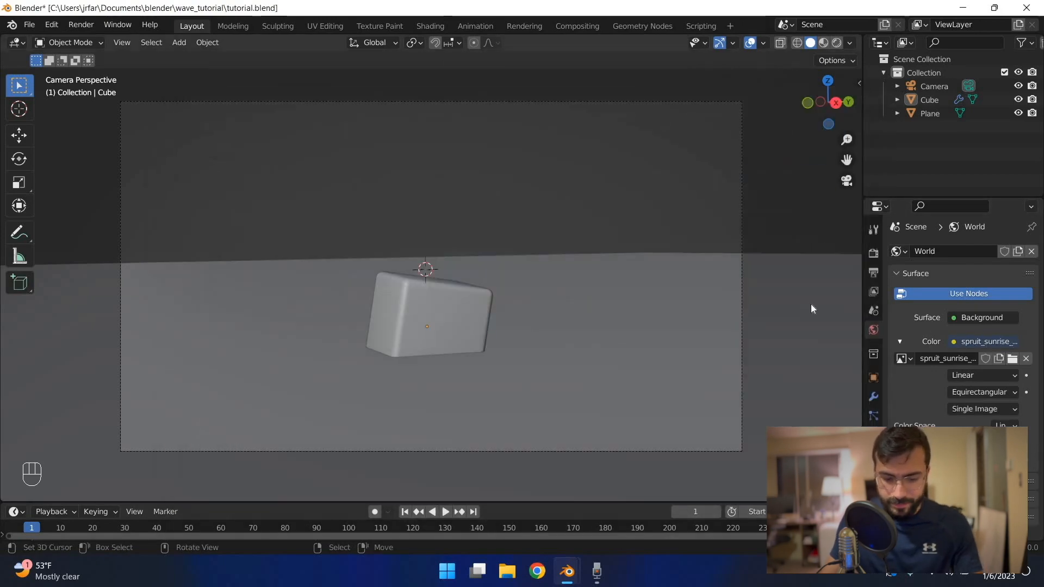
Step: Save the file and set the render engine to Cycles with GPU Compute as the device
key("ctrl+s")
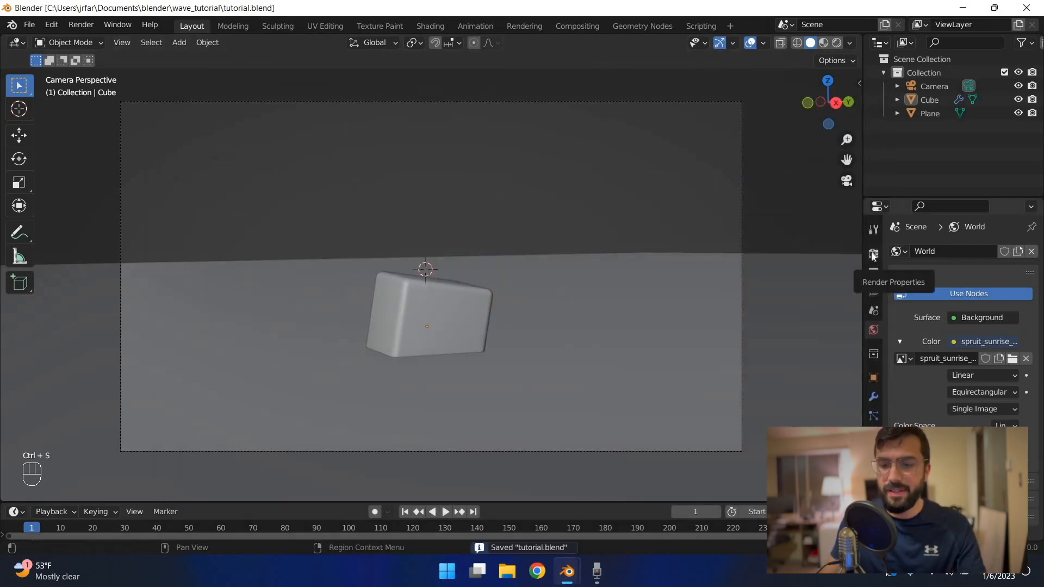
left_click(873, 253)
left_click(972, 269)
left_click(994, 251)
left_click(973, 297)
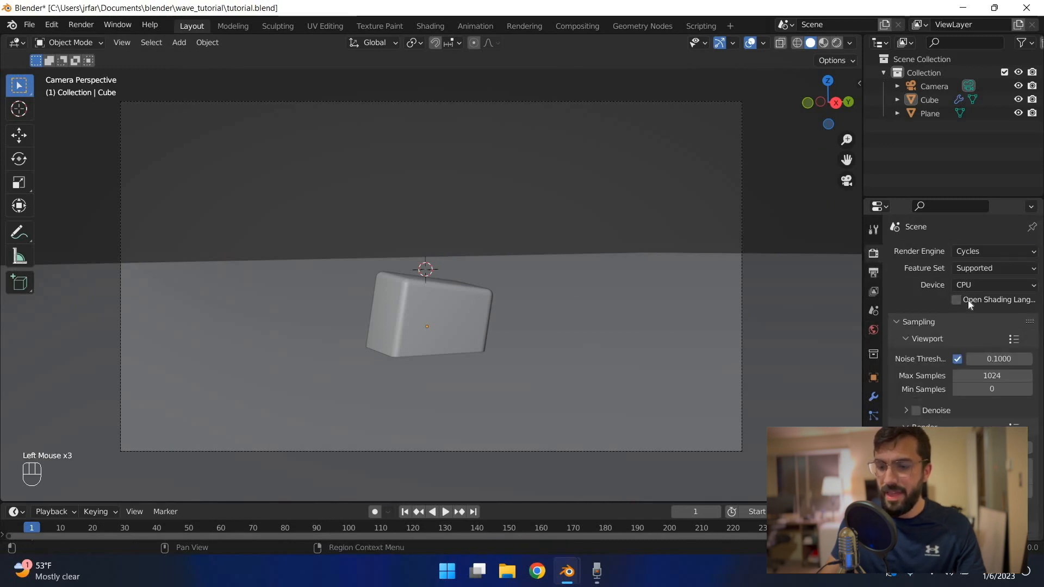
left_click(973, 284)
left_click(970, 315)
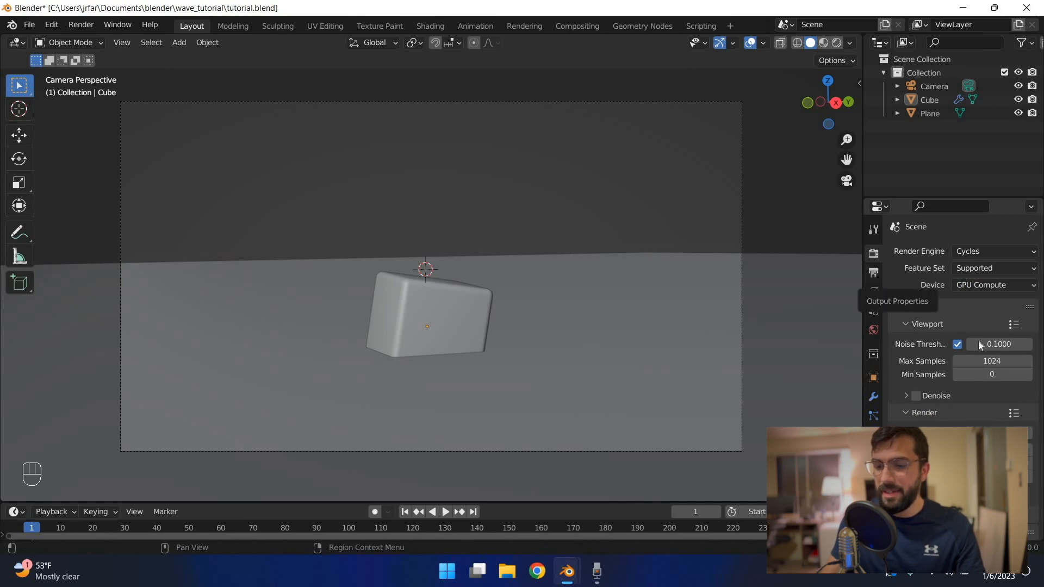
Step: Enable Render Region for the output, save the file and preview the camera view in Rendered shading
left_click(873, 272)
left_click(974, 345)
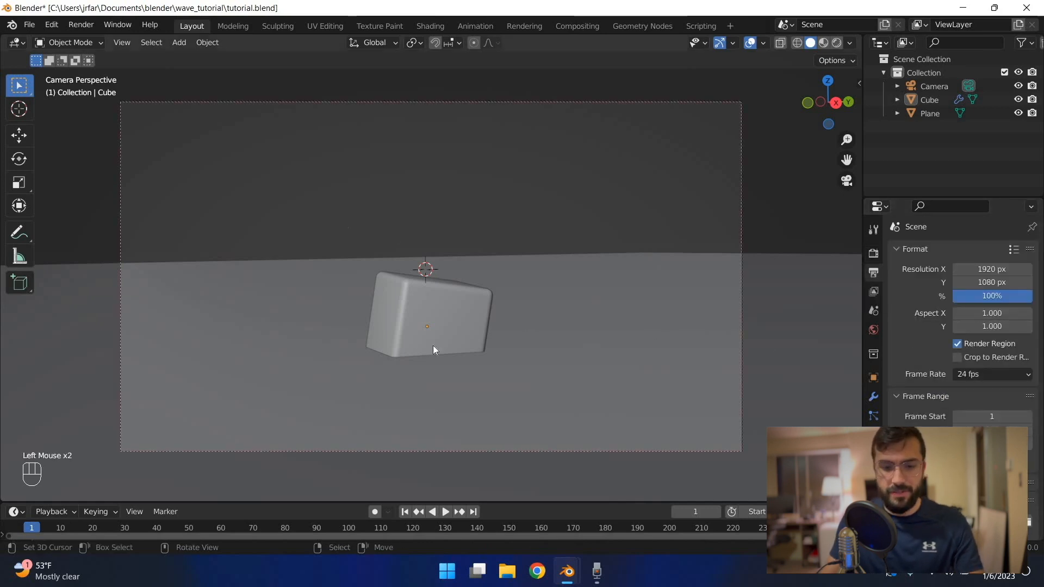
key("ctrl+s")
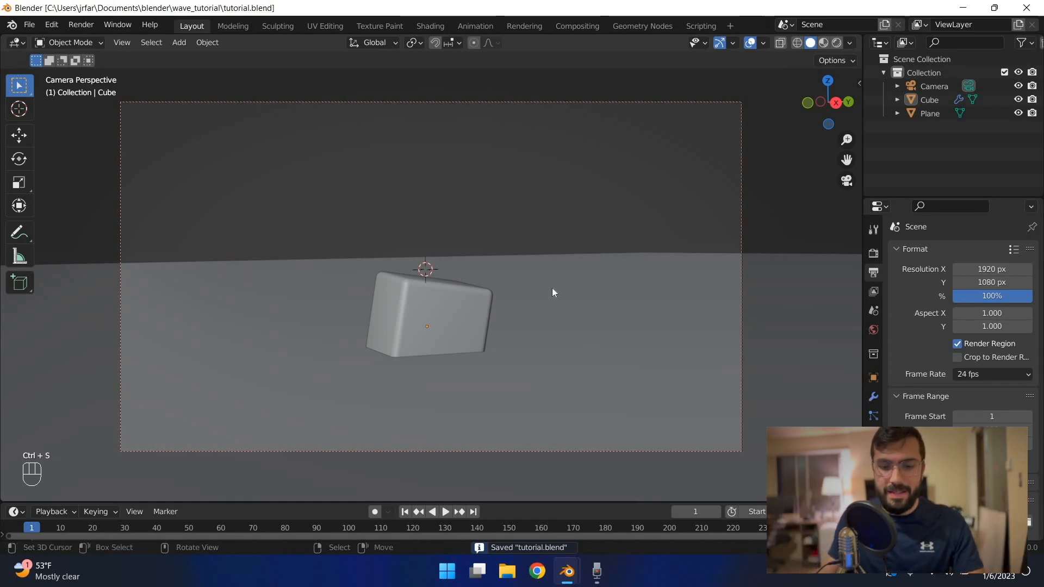
key("z")
left_click(531, 325)
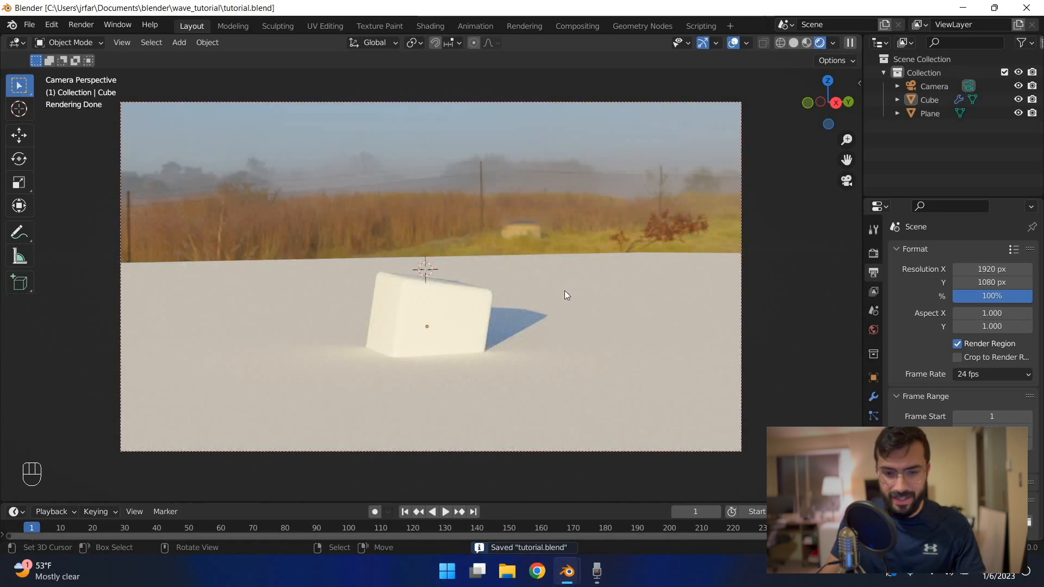
Step: Lower the cube along Z into the plane, rotate it to a steeper tilt and deselect it
right_click(571, 268)
right_click(563, 243)
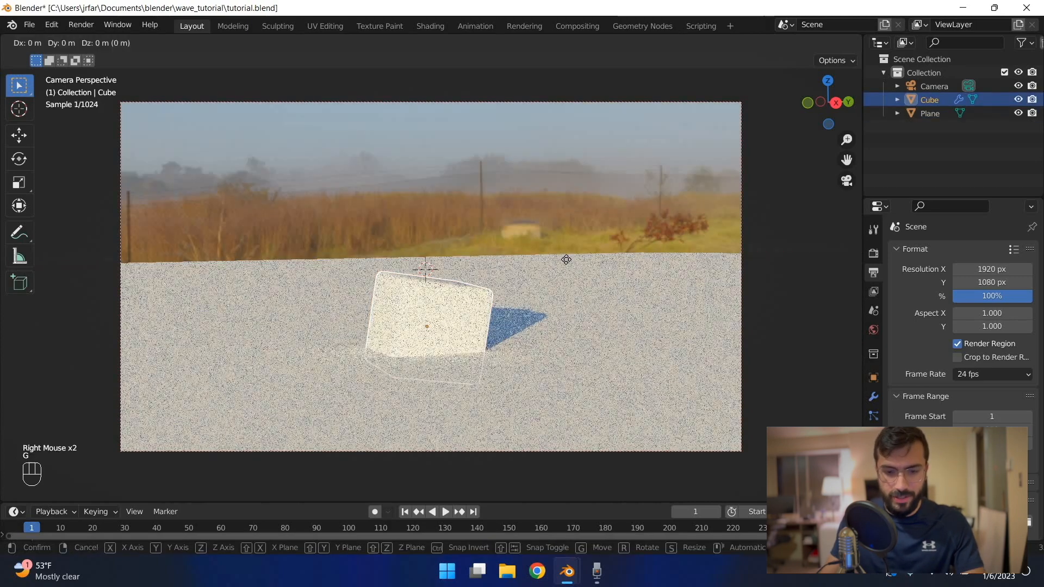
key("g")
key("z")
left_click(565, 277)
key("r")
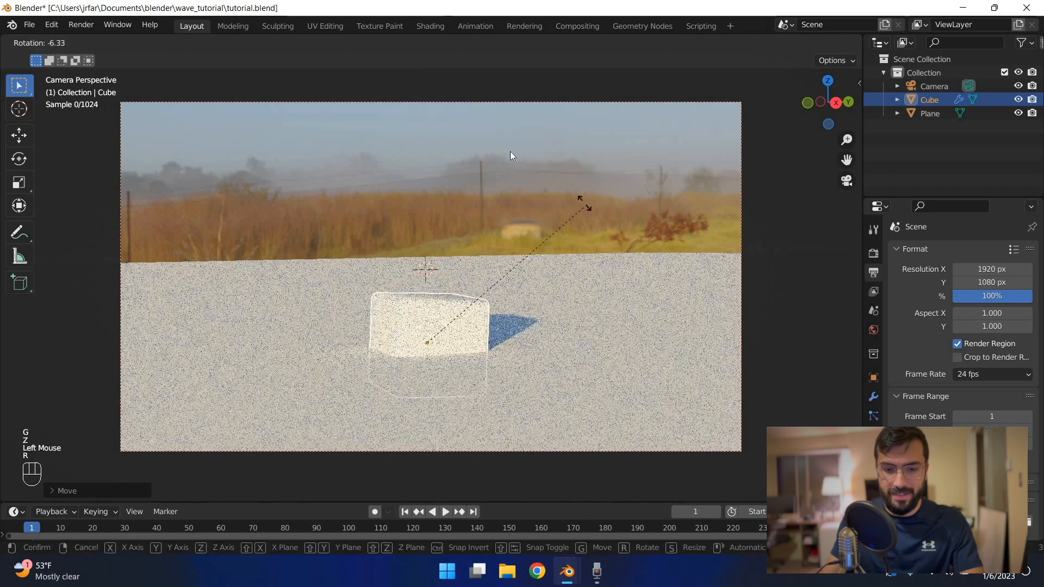
left_click(464, 285)
right_click(468, 288)
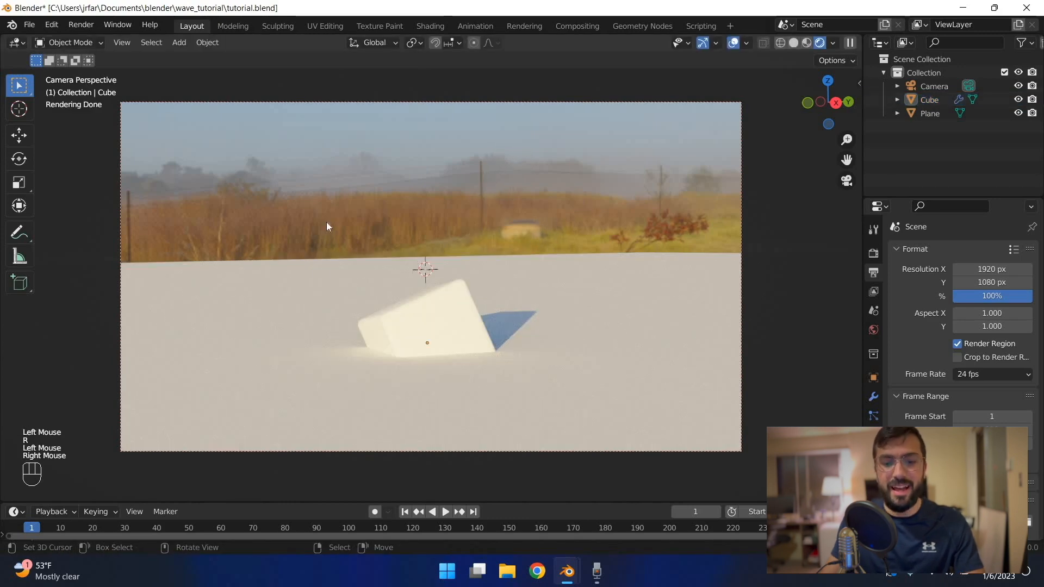
Step: Save the file with the repositioned cube
key("ctrl+s")
scroll(446, 296, "down", 2)
scroll(446, 295, "up", 2)
key("ctrl+s")
scroll(446, 296, "down", 1)
scroll(446, 296, "up", 1)
key("ctrl+s")
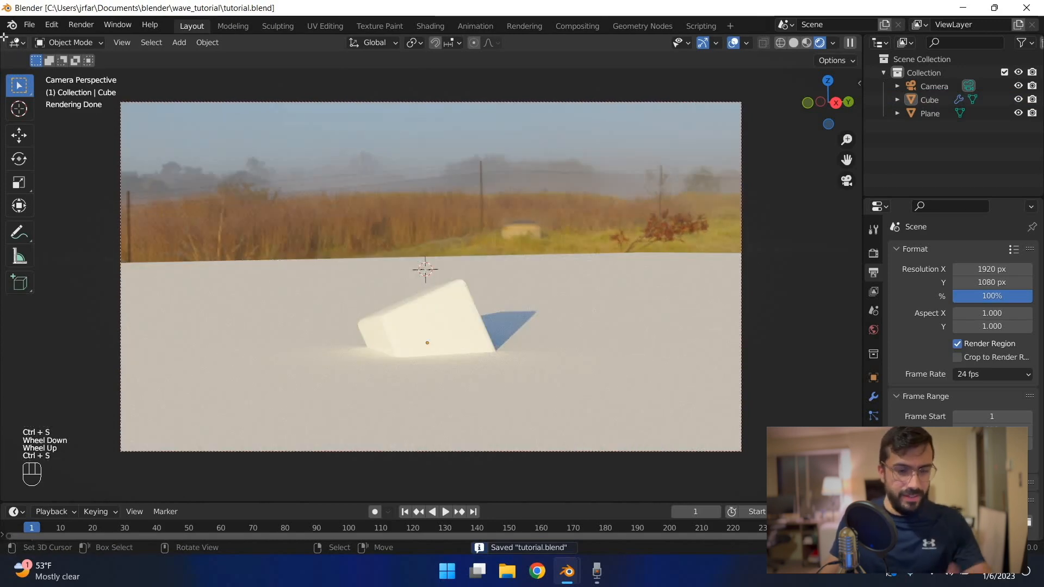
key("ctrl+s")
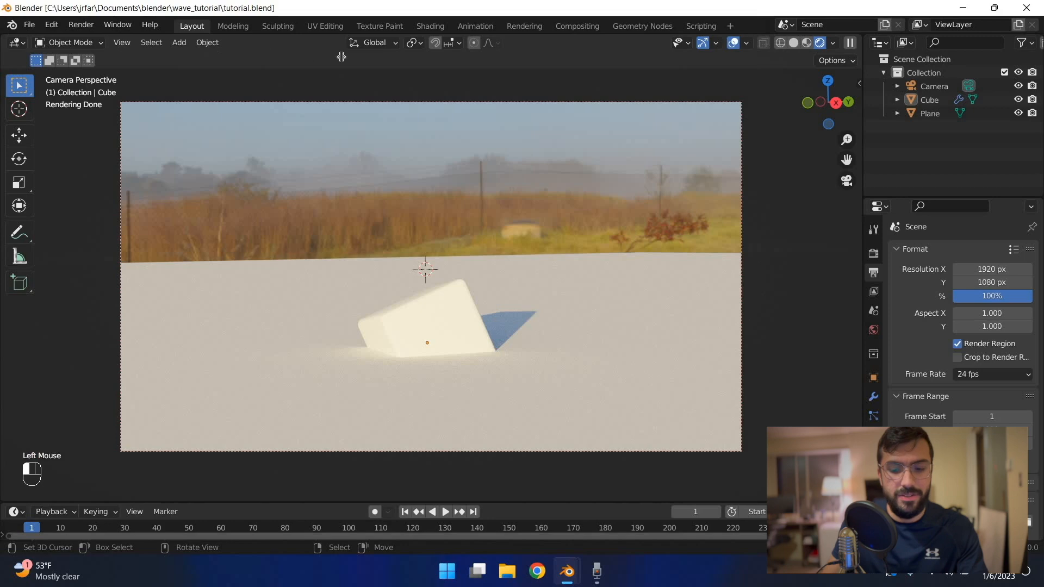
Step: Split the 3D viewport into two side-by-side areas and turn the solid-shaded one into a Shader Editor with its sidebar hidden
left_click_drag(341, 57, 478, 68)
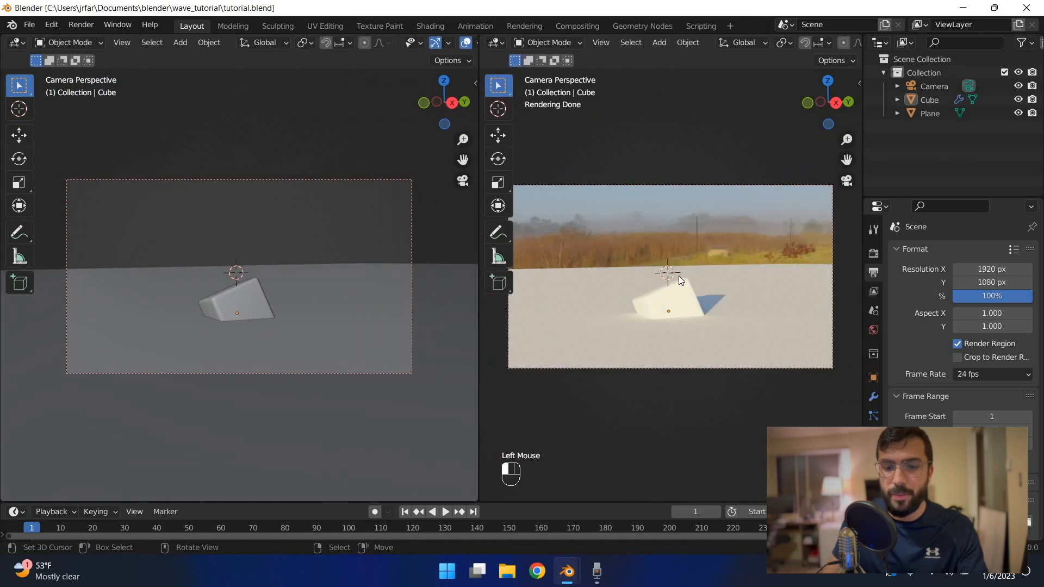
left_click_drag(478, 368, 484, 371)
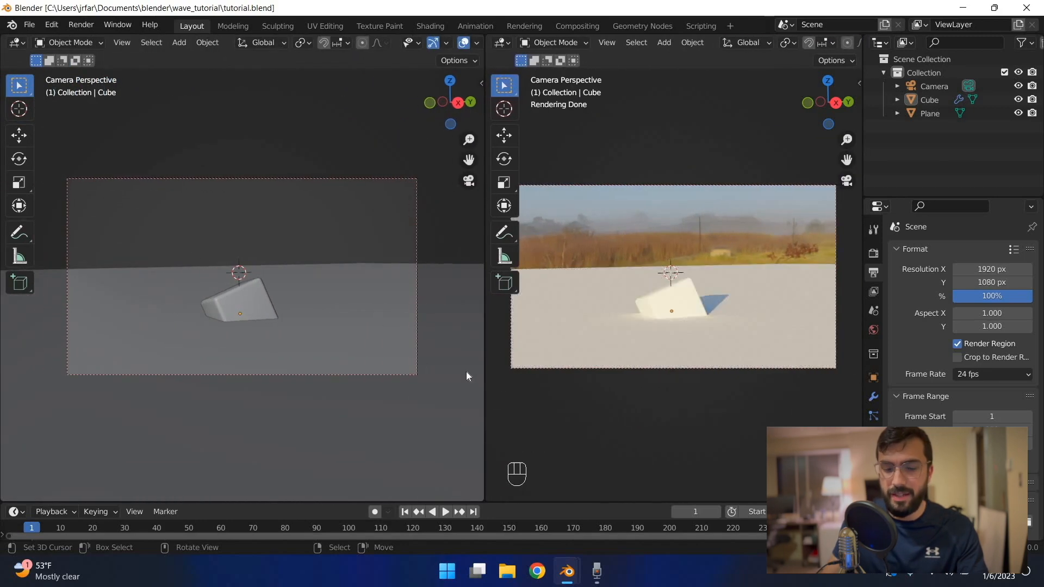
left_click(17, 43)
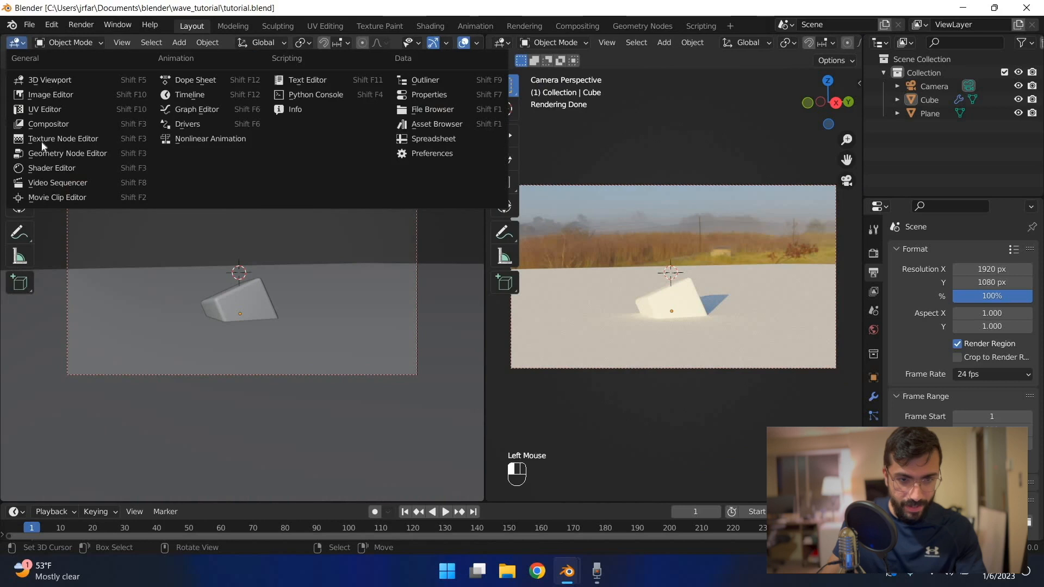
left_click(53, 167)
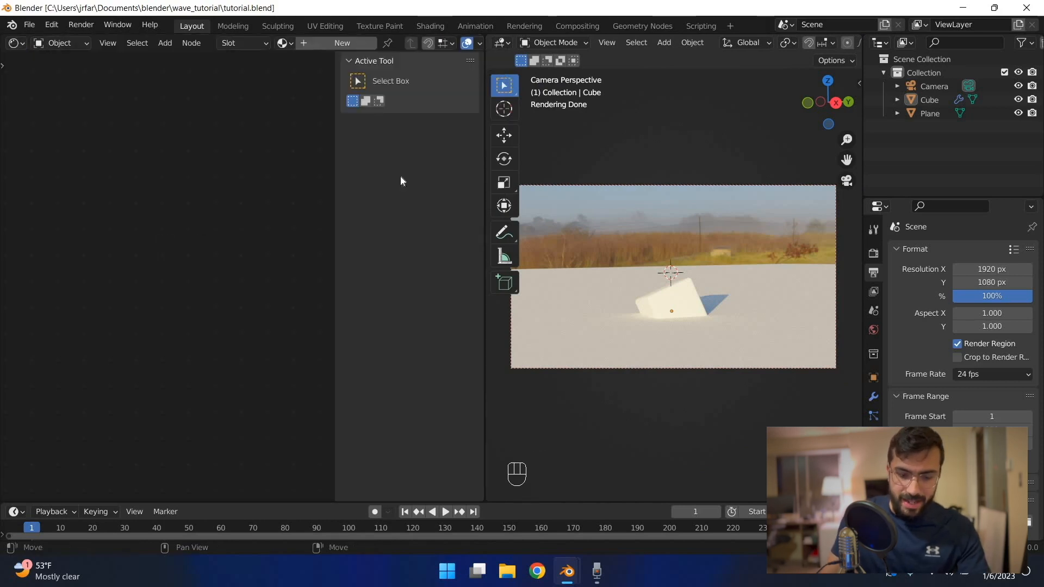
key("n")
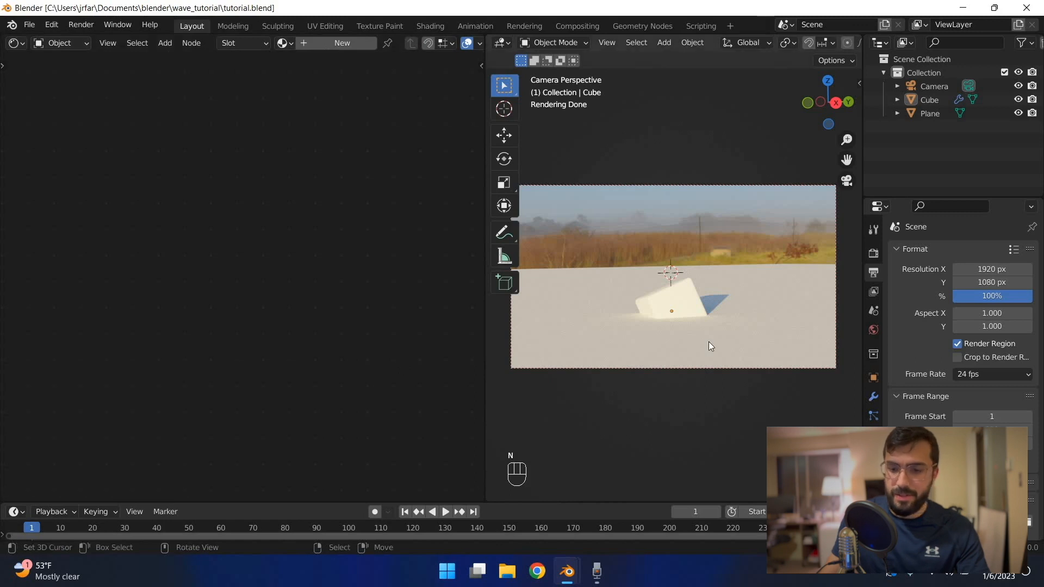
Step: Rename the Plane object as water and save the file
left_click(925, 113)
key("ctrl+s")
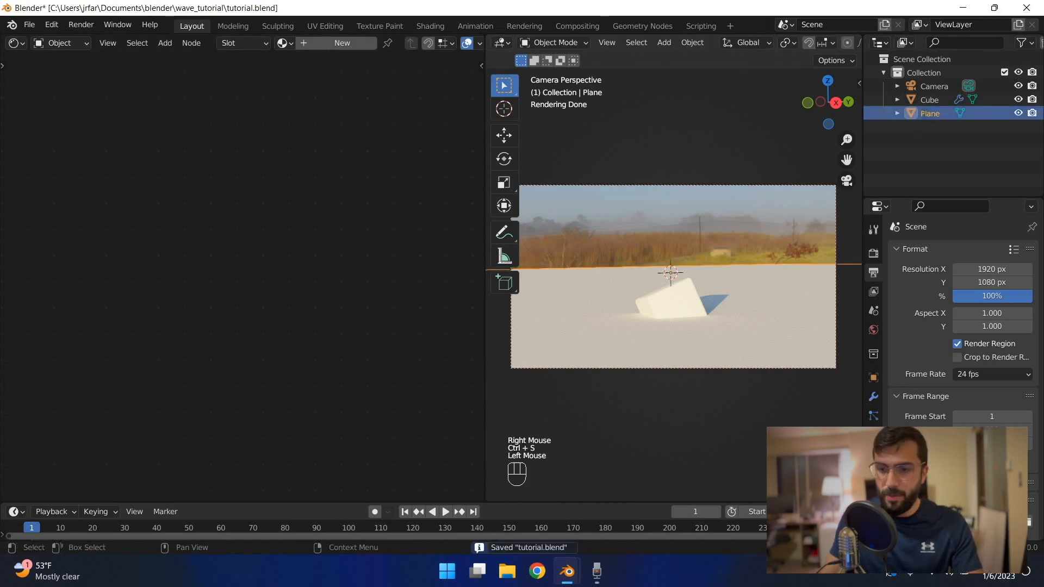
double_click(930, 113)
type("water")
key("Return")
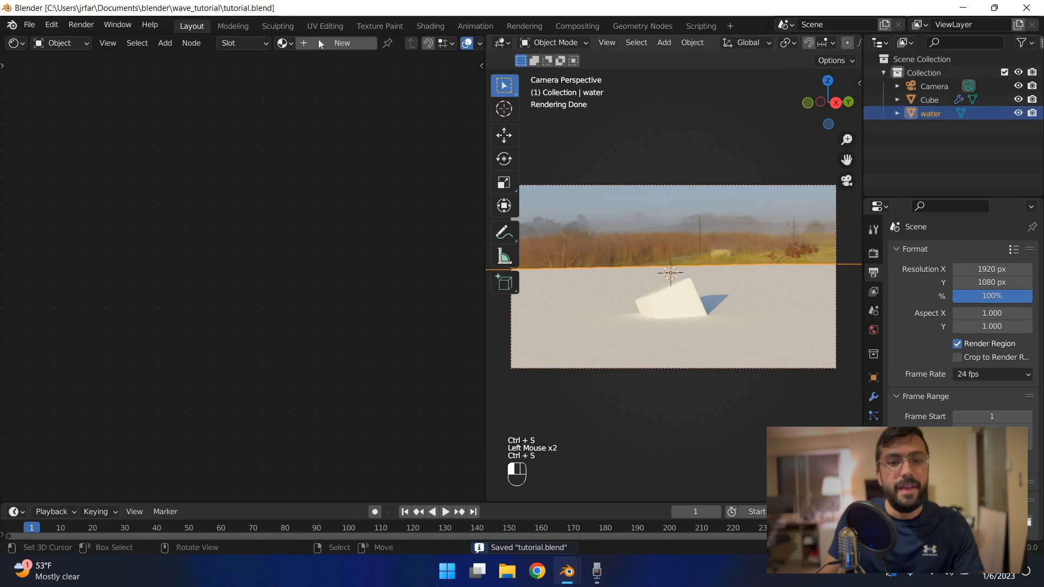
Step: Create a new material for the water plane and move the Material Output node farther from the Principled BSDF
left_click(342, 42)
scroll(124, 303, "up", 3)
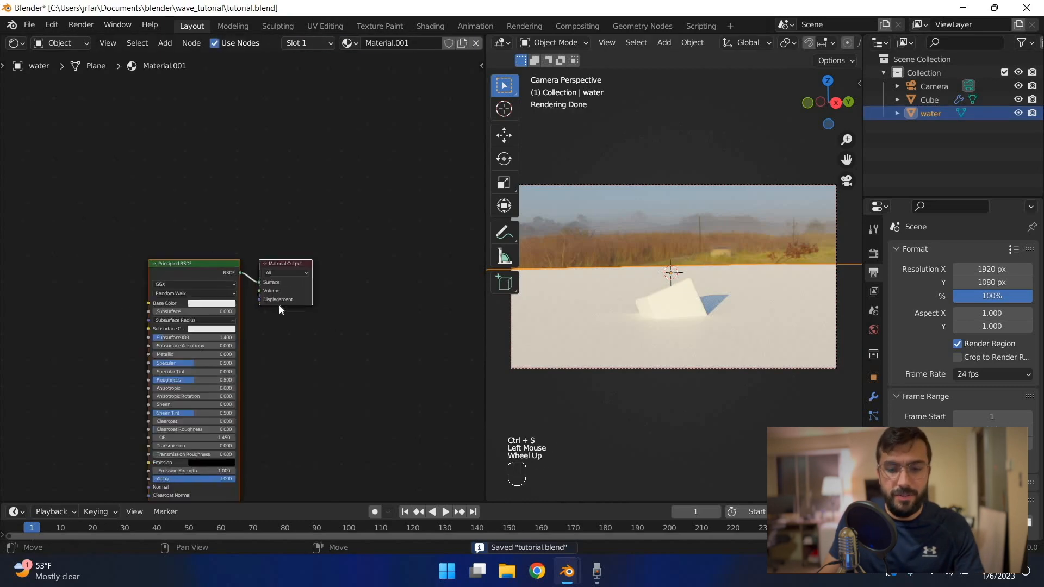
middle_click_drag(279, 305, 205, 267)
scroll(204, 266, "down", 2)
scroll(231, 266, "down", 1)
scroll(212, 145, "up", 5)
middle_click_drag(199, 163, 229, 138)
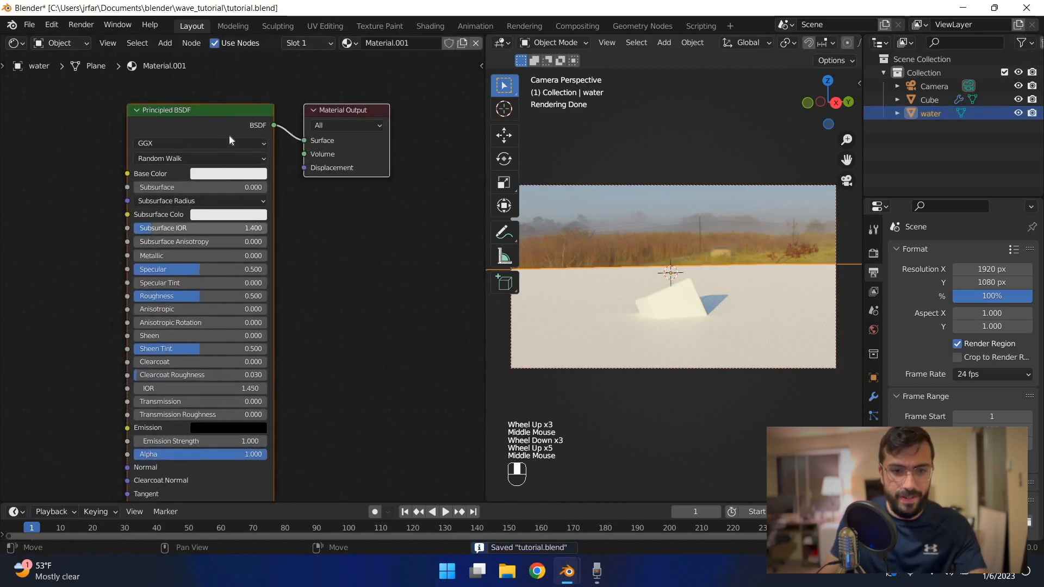
scroll(230, 137, "down", 1)
left_click_drag(347, 128, 378, 128)
left_click(327, 114)
scroll(231, 263, "up", 1)
Step: Set the water material's base color to pure white with saturation 0 and value 1.000, and save the file
left_click(224, 151)
mouse_move(217, 212)
left_mouse_down()
mouse_move(196, 218)
mouse_move(227, 240)
mouse_move(217, 212)
left_mouse_up()
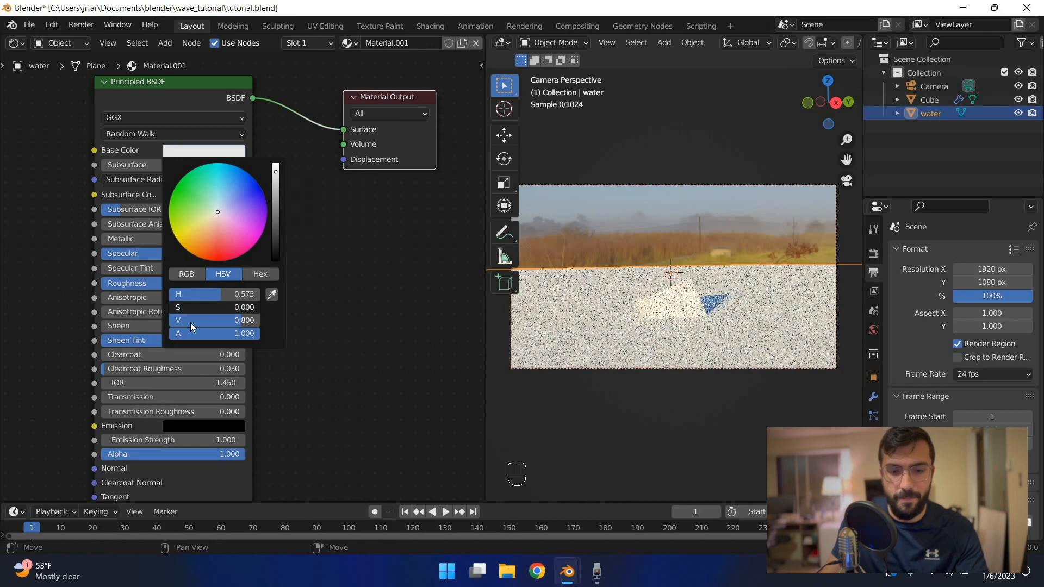
left_click_drag(275, 172, 276, 163)
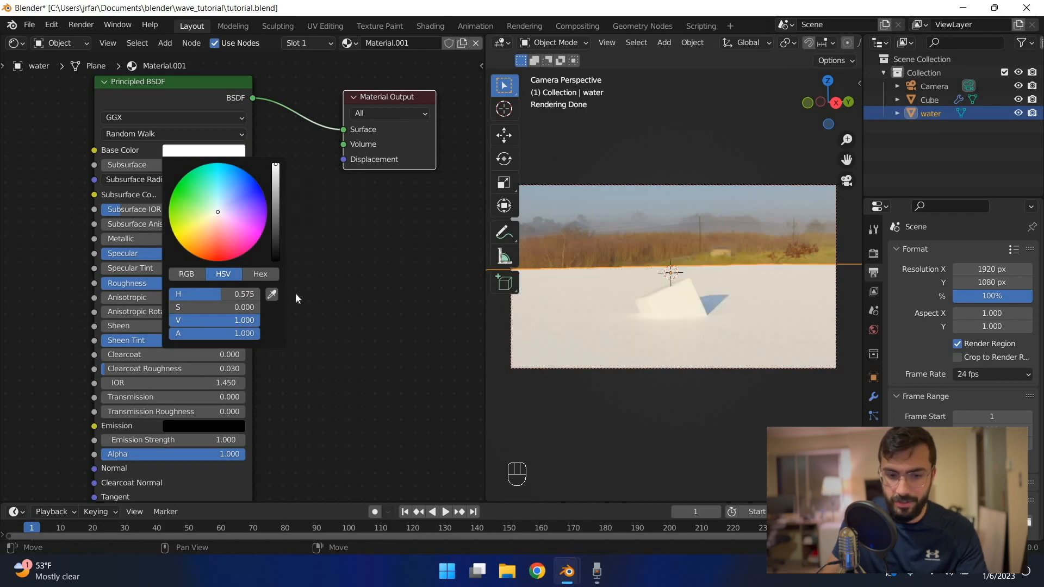
key("ctrl+s")
Step: Set the water material's Metallic value to 1.000 in the Principled BSDF
scroll(273, 295, "down", 4)
scroll(273, 295, "up", 1)
middle_click_drag(202, 147, 194, 134)
left_click(147, 211)
scroll(147, 211, "up", 3)
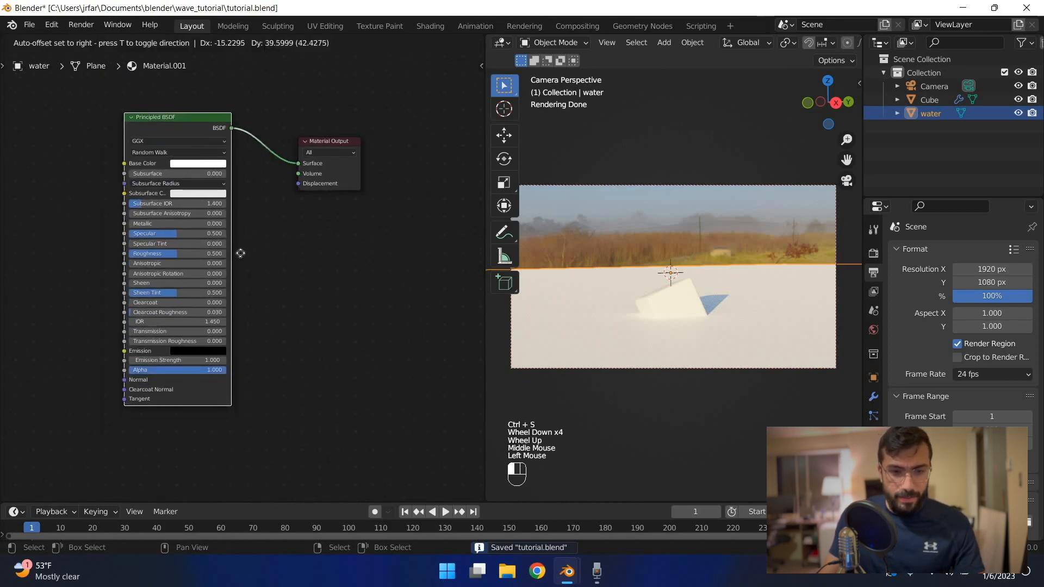
middle_click_drag(147, 211, 182, 213)
left_click_drag(109, 179, 218, 182)
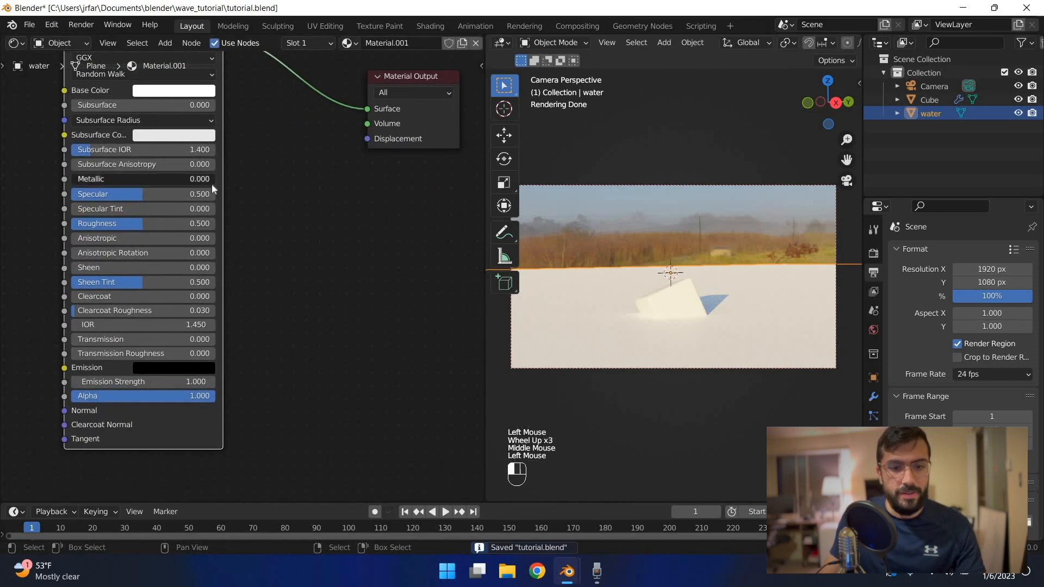
Step: Set the water material's Roughness to 0.08, save the file and deselect the water plane
left_click_drag(142, 223, 79, 223)
left_click(89, 224)
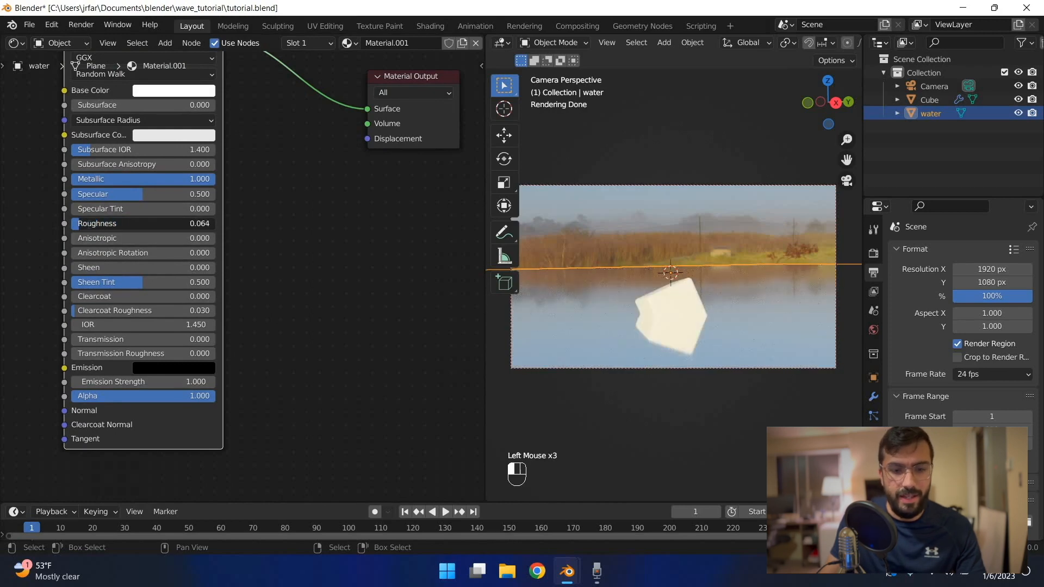
type("0.")
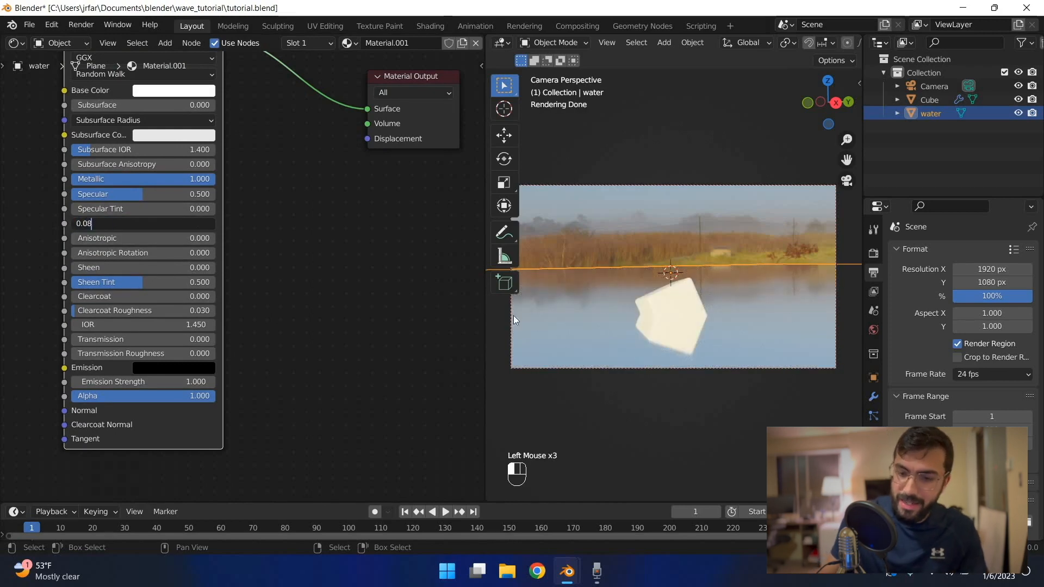
key("Return")
key("ctrl+s")
right_click(694, 267)
right_click(652, 304)
right_click(679, 350)
scroll(675, 327, "up", 2)
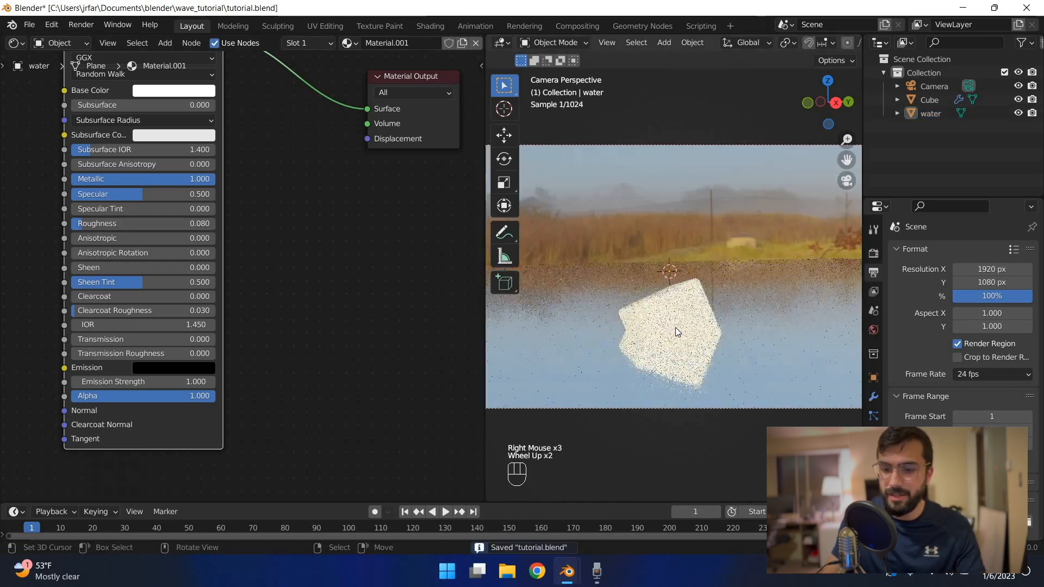
scroll(676, 330, "down", 1)
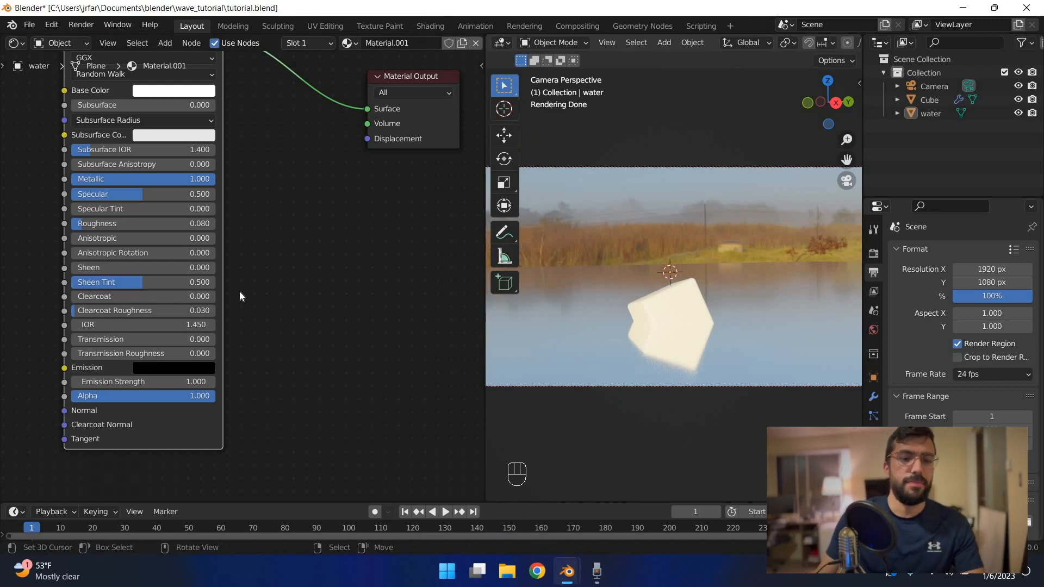
Step: Spread the Principled BSDF and Material Output nodes apart to free space beneath them, and save the file
scroll(282, 245, "down", 4)
scroll(237, 246, "up", 1)
scroll(163, 163, "down", 2)
scroll(185, 145, "down", 1)
left_click_drag(191, 147, 152, 118)
left_click_drag(326, 168, 350, 276)
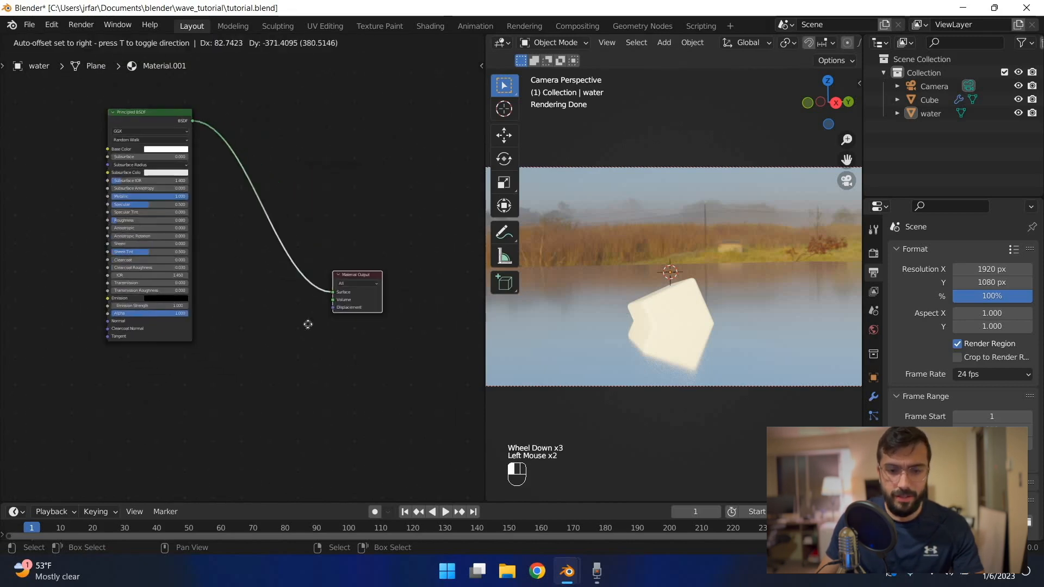
scroll(362, 238, "up", 3)
middle_click_drag(361, 238, 337, 261)
scroll(321, 287, "down", 2)
left_click(213, 336)
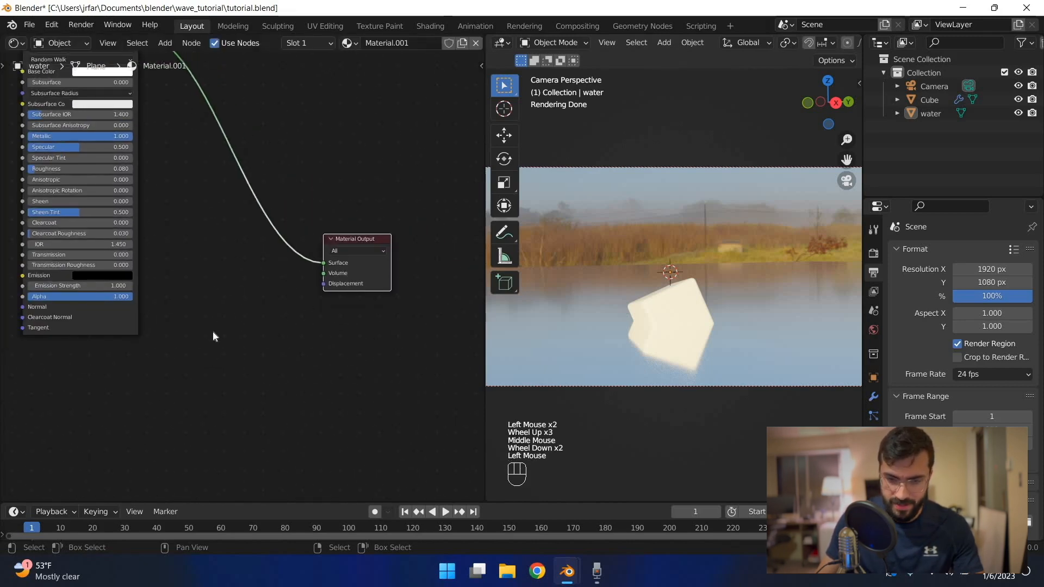
left_click_drag(323, 284, 211, 328)
middle_click_drag(231, 360, 239, 348)
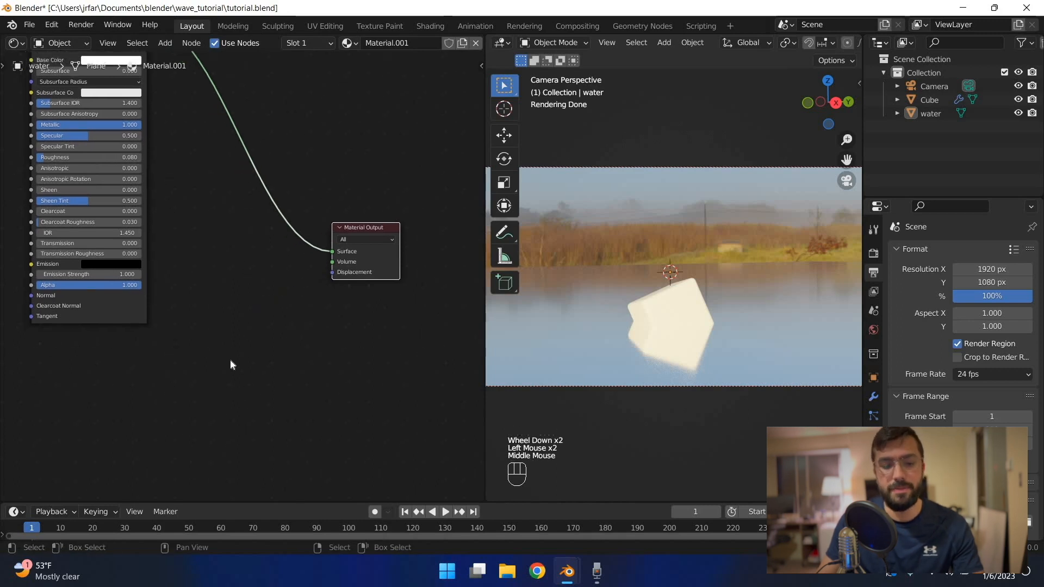
scroll(231, 360, "down", 1)
key("ctrl+s")
scroll(188, 384, "down", 1)
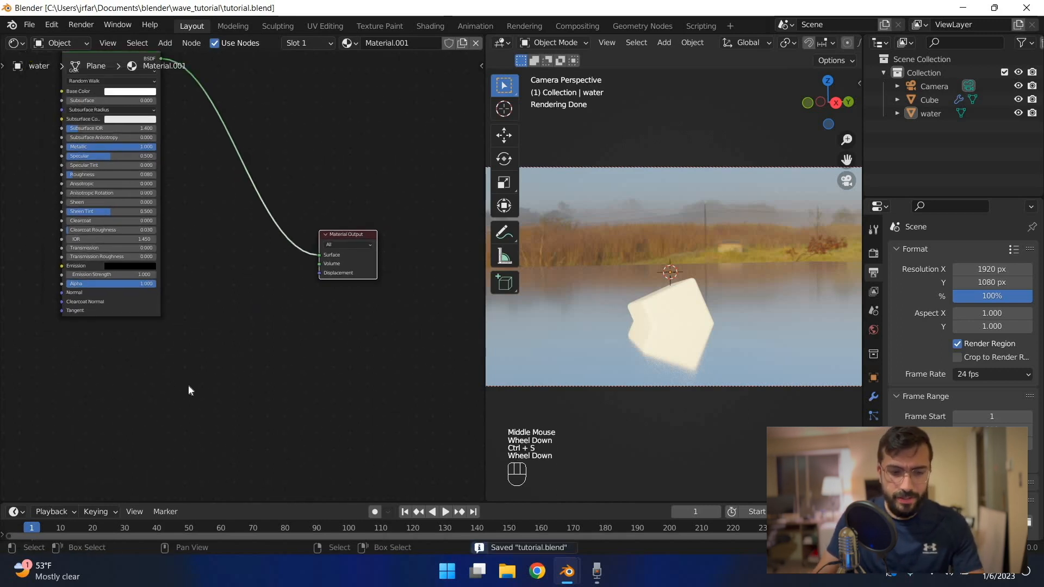
Step: Add a Noise Texture node and place it below the Principled BSDF
key("shift+a")
left_click(189, 386)
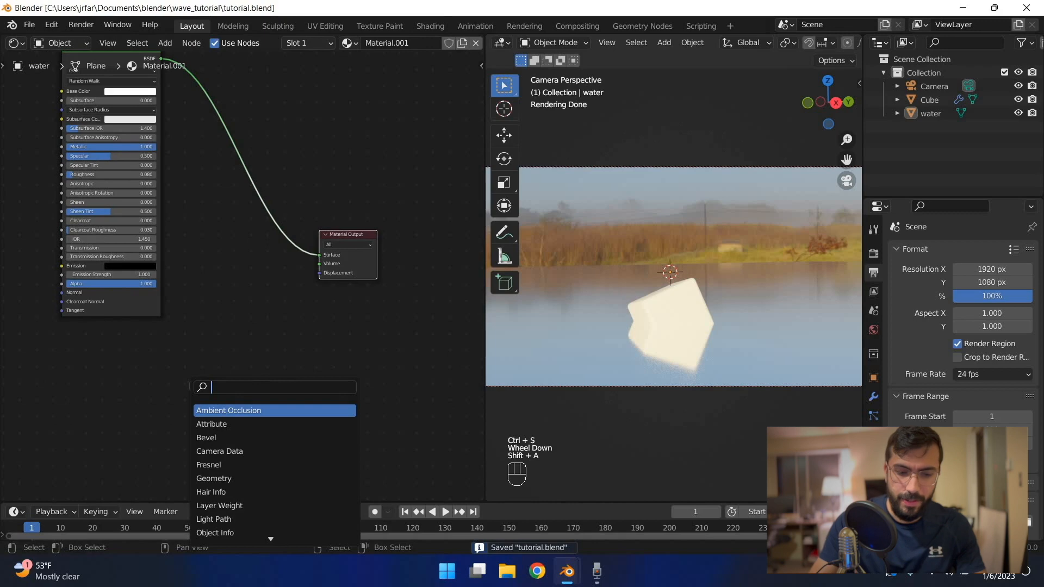
type("noise")
left_click(220, 424)
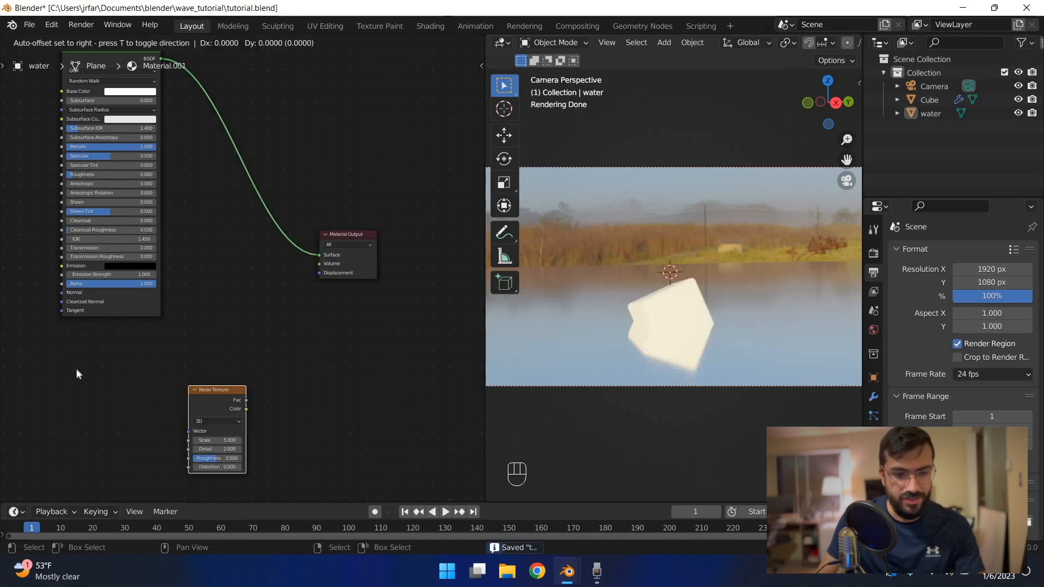
left_click(96, 380)
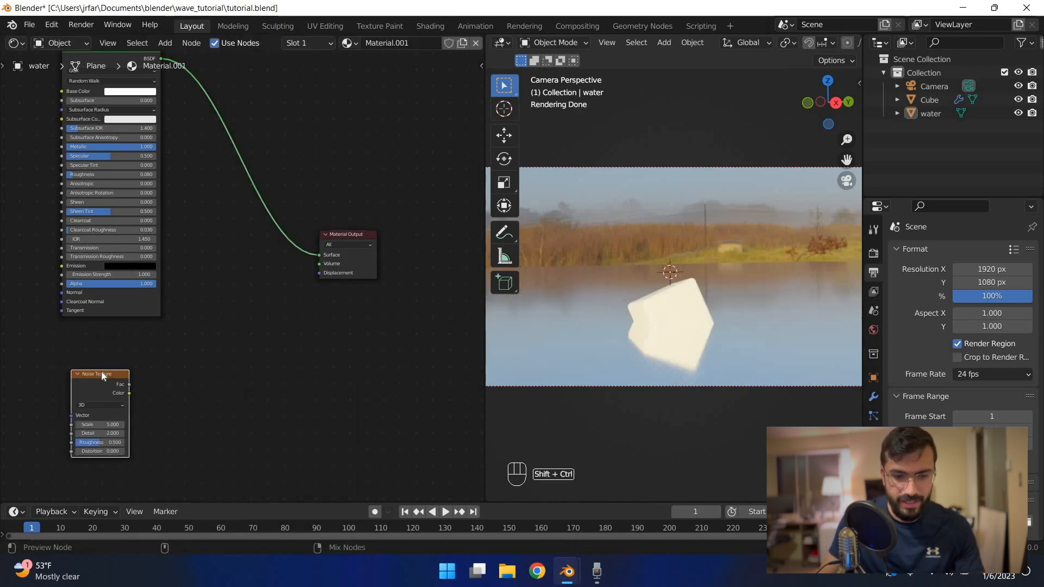
Step: Save the file and search the add-on preferences for "node" to check that Node Wrangler is enabled
key("ctrl+s")
left_click(52, 25)
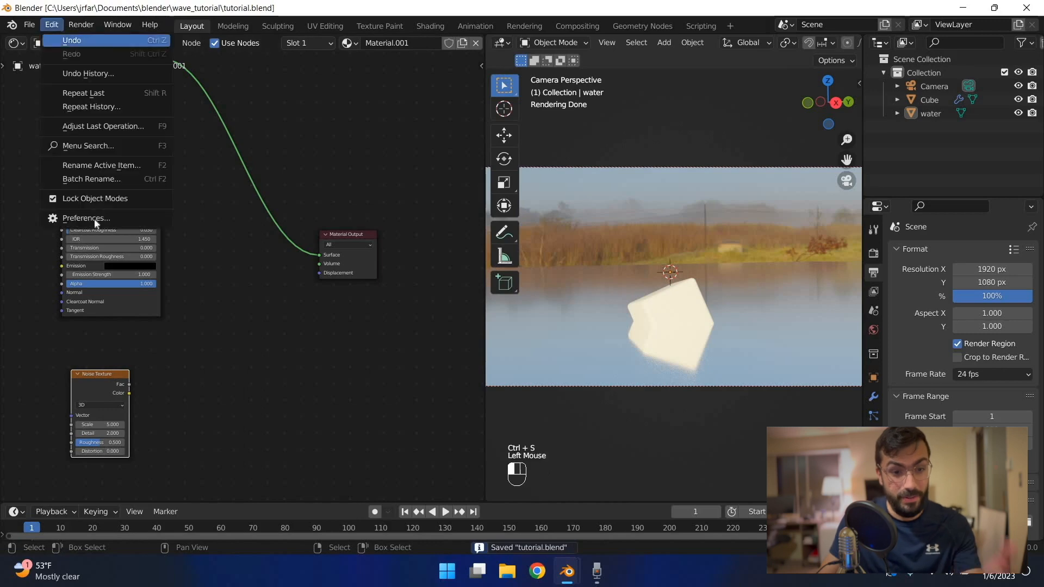
key("Return")
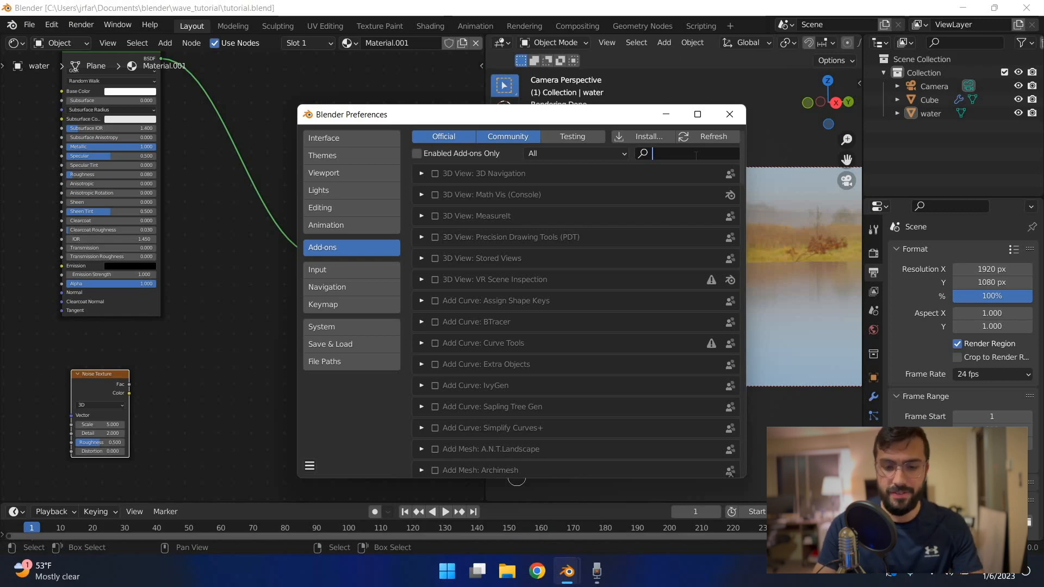
type("node")
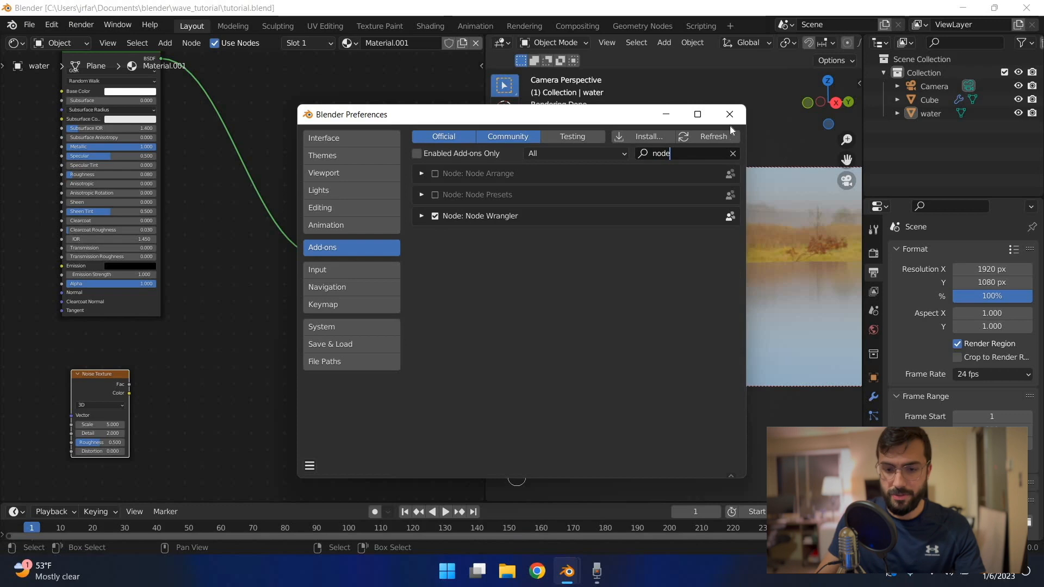
Step: Preview the Noise Texture's output directly on the water plane and save the file
left_click(121, 376)
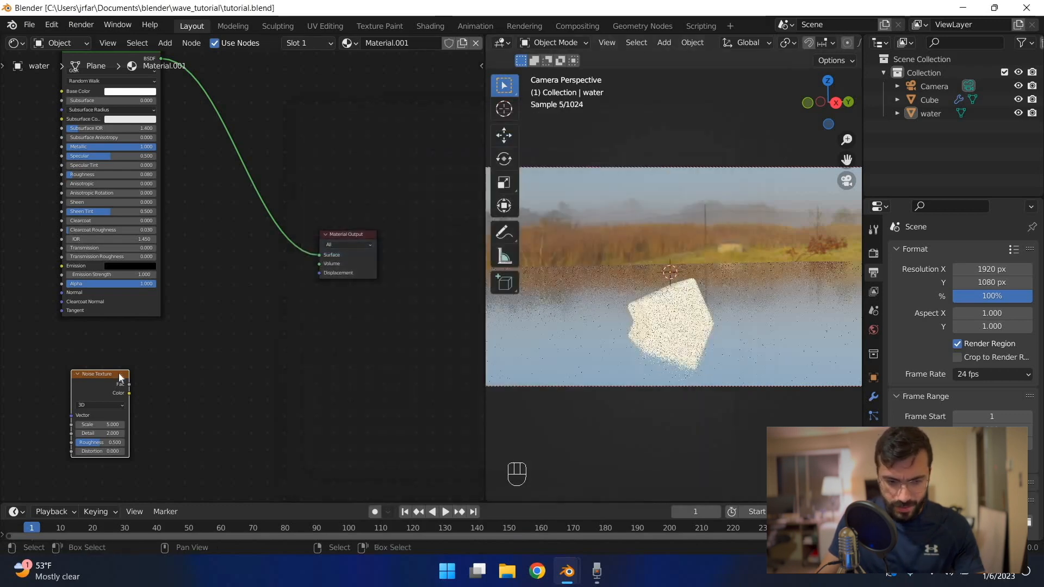
left_click(120, 377, "ctrl+shift")
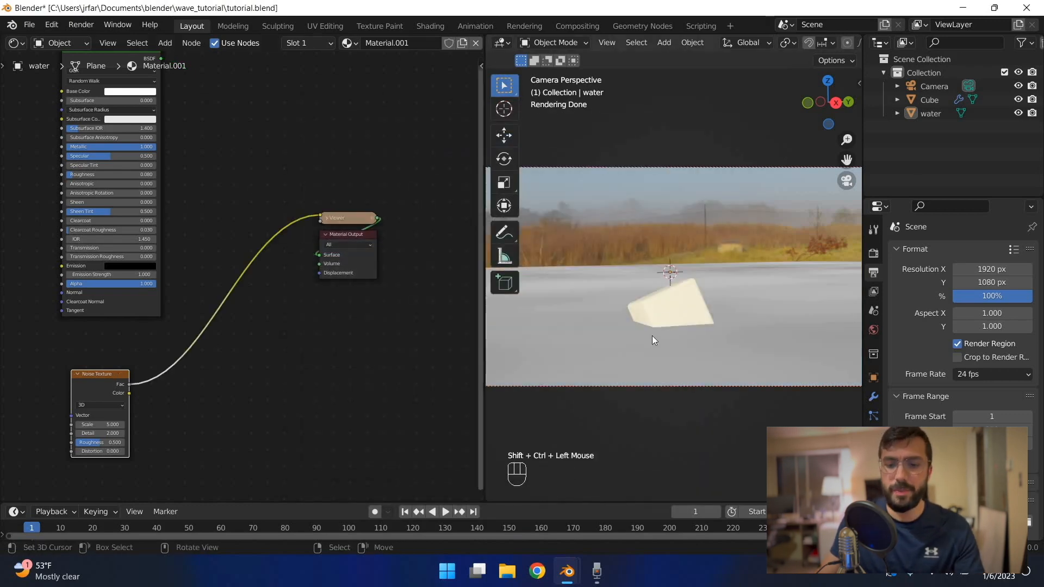
middle_click_drag(651, 335, 601, 333)
scroll(726, 298, "down", 3)
scroll(720, 310, "up", 1)
mouse_move(726, 298)
middle_mouse_down()
mouse_move(720, 309)
mouse_move(752, 296)
mouse_move(728, 306)
middle_mouse_up()
scroll(720, 311, "up", 2)
scroll(720, 311, "down", 2)
scroll(720, 311, "up", 1)
key("KP_0")
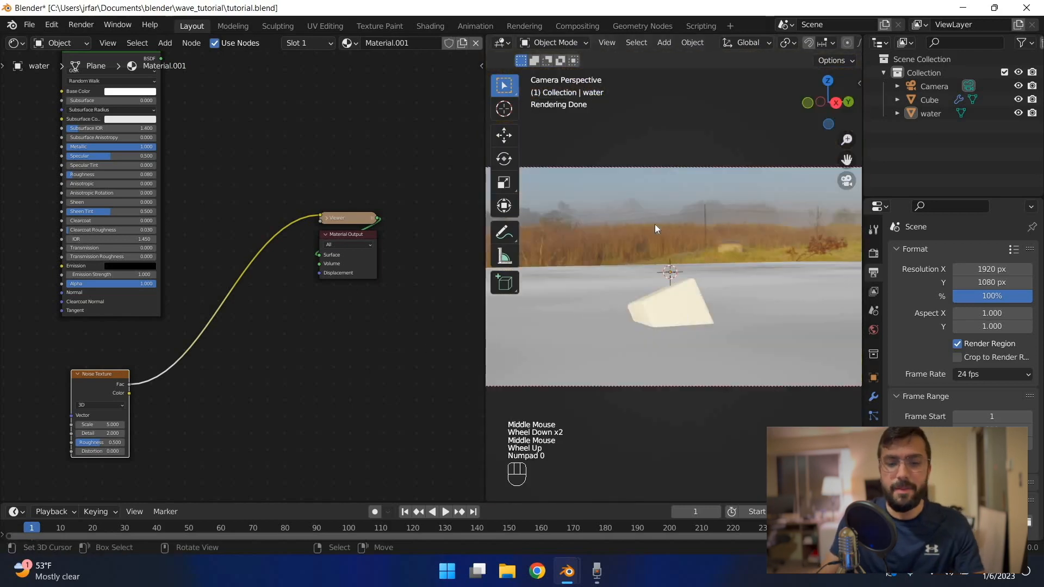
key("ctrl+s")
middle_click_drag(625, 315, 620, 381)
scroll(619, 431, "down", 4)
scroll(619, 431, "up", 2)
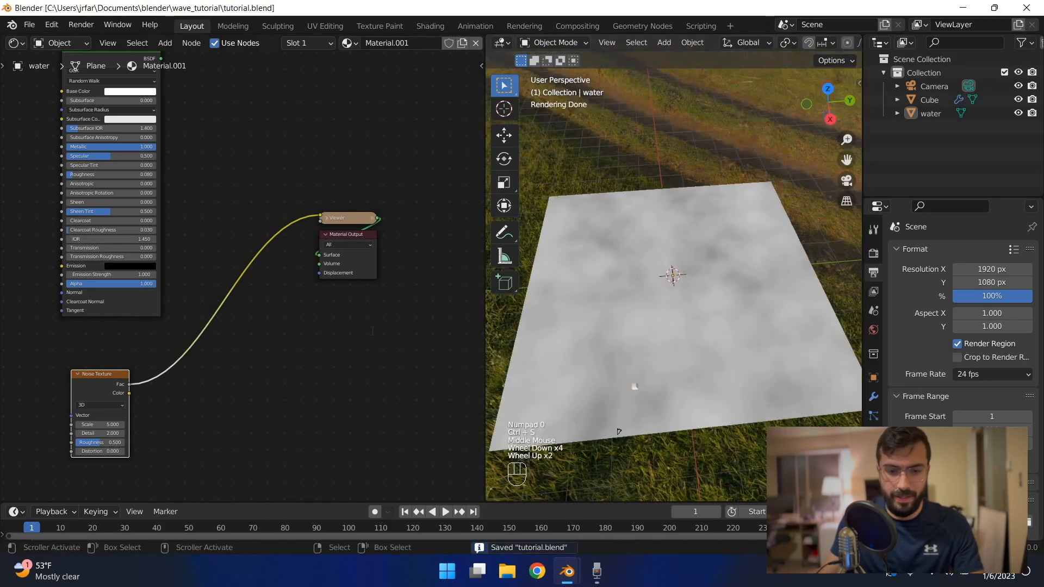
Step: Add a ColorRamp node on the link between the Noise Texture and the Viewer node
key("shift+a")
type("color")
key("Return")
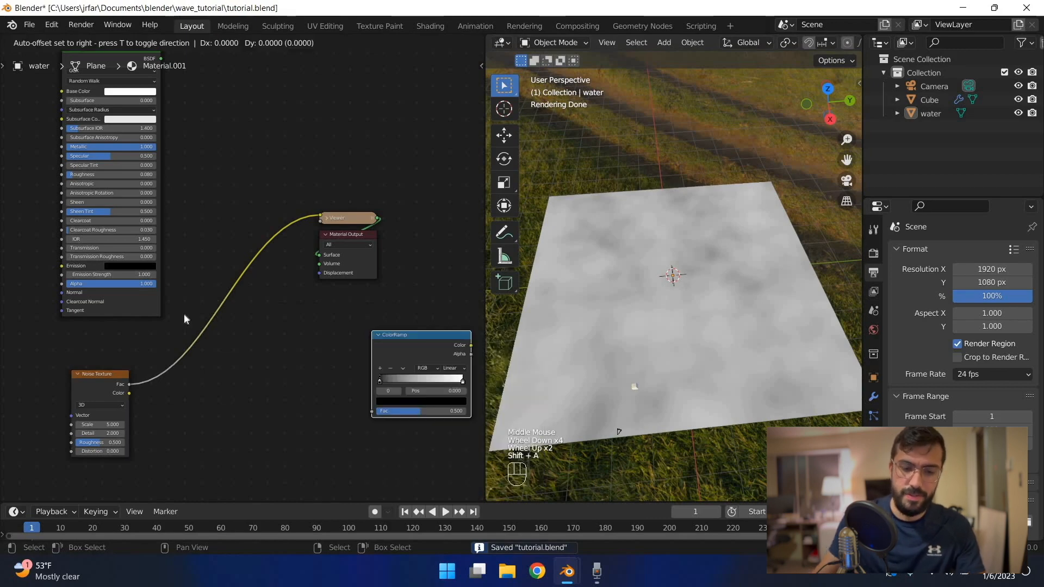
left_click(216, 367)
scroll(216, 367, "down", 1)
middle_click_drag(101, 388, 216, 368)
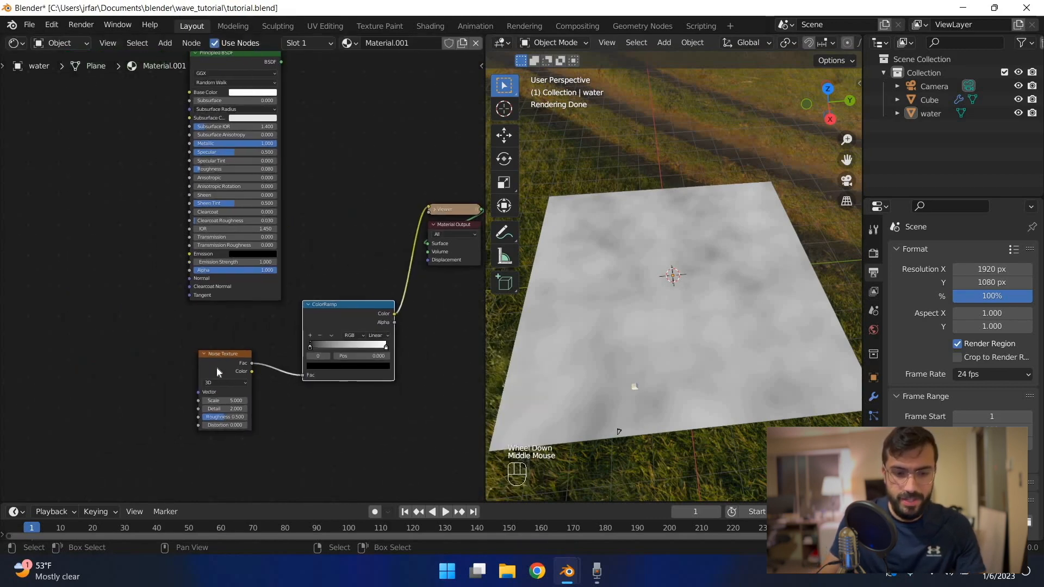
Step: Add Mapping and Texture Coordinate nodes to the Noise Texture with Node Wrangler's texture setup
left_click(216, 367)
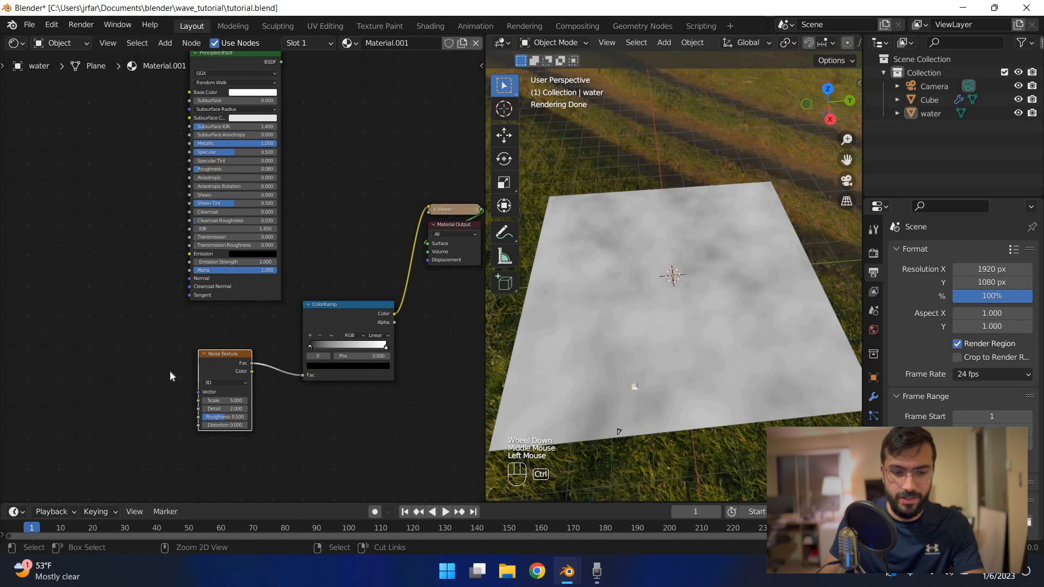
key("ctrl+t")
middle_click_drag(47, 383, 141, 370)
scroll(163, 359, "down", 1)
scroll(239, 326, "up", 3)
middle_click_drag(239, 326, 193, 280)
scroll(218, 296, "down", 2)
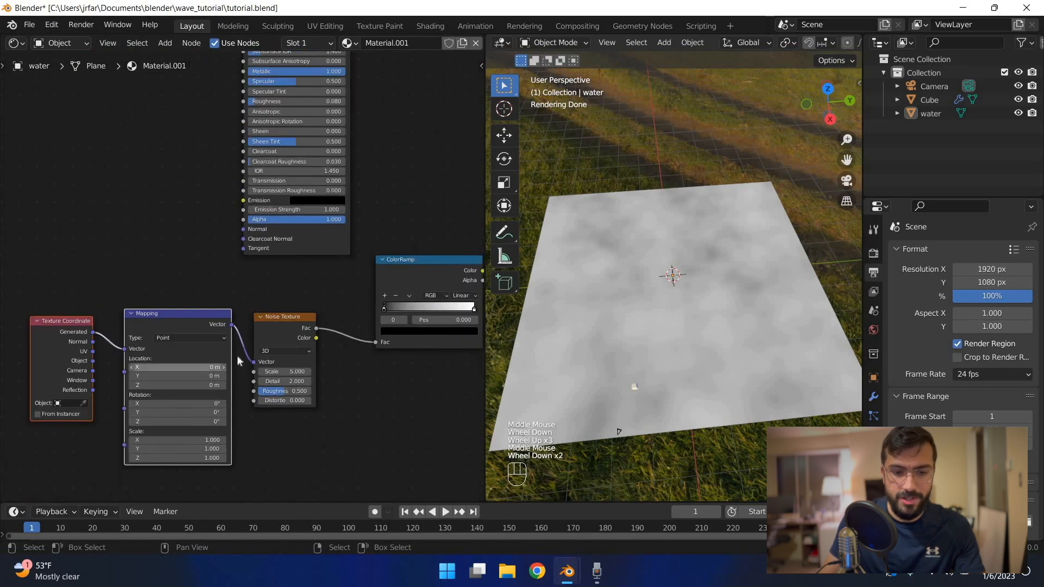
middle_click_drag(407, 260, 380, 221)
middle_click_drag(359, 317, 347, 345)
scroll(213, 356, "down", 1)
scroll(179, 335, "up", 2)
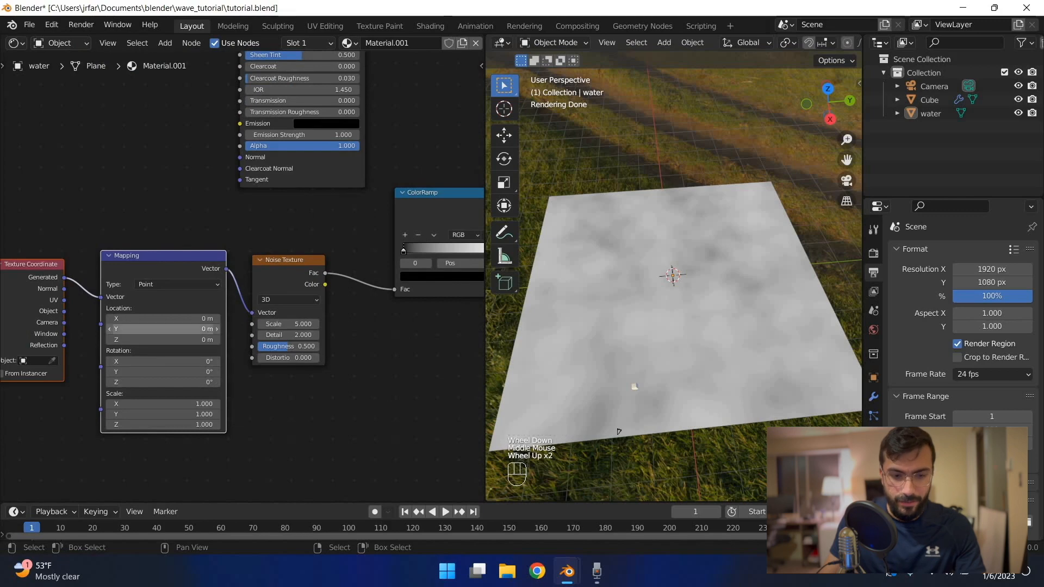
Step: Select the ColorRamp's white stop at position 1.000 and save the file
left_click_drag(125, 319, 240, 365)
middle_click_drag(289, 323, 185, 345)
mouse_move(185, 345)
left_mouse_down()
mouse_move(269, 369)
mouse_move(185, 346)
left_mouse_up()
middle_click_drag(345, 266, 306, 295)
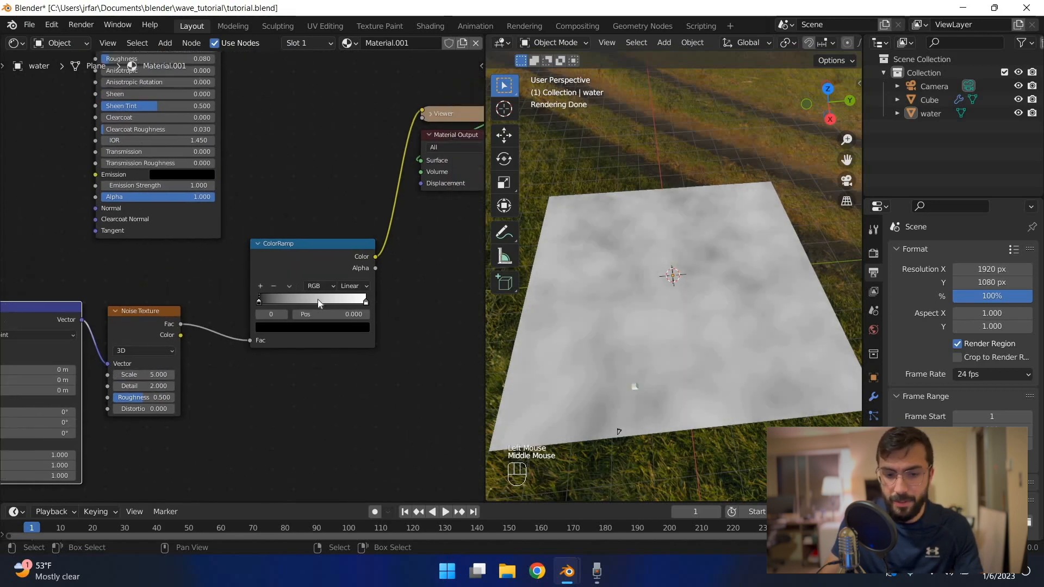
left_click_drag(259, 301, 381, 331)
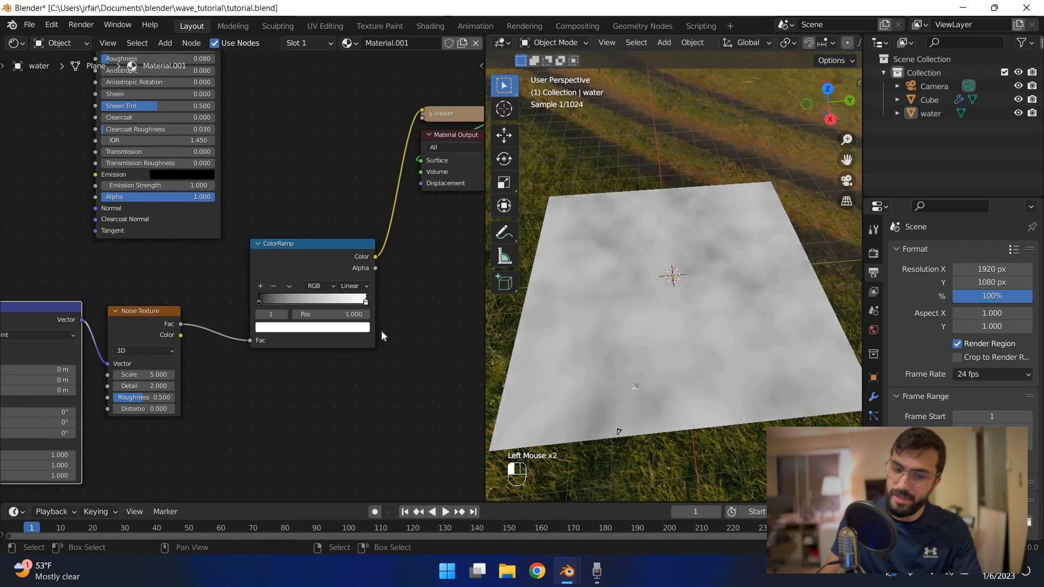
key("ctrl+s")
Step: Reconnect the Principled BSDF to the Material Output's Surface in place of the noise preview
scroll(247, 261, "down", 3)
middle_click_drag(220, 185, 185, 201)
scroll(147, 76, "down", 2)
scroll(217, 131, "up", 1)
middle_click_drag(147, 76, 194, 145)
left_click(164, 79, "ctrl+shift")
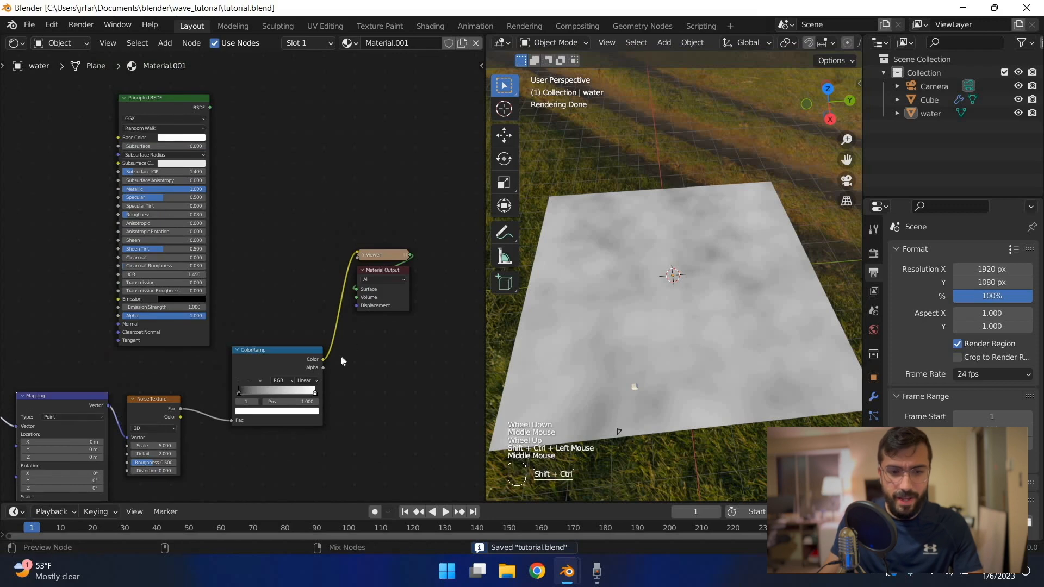
left_click(305, 345, "ctrl+shift")
middle_click_drag(413, 265, 383, 256)
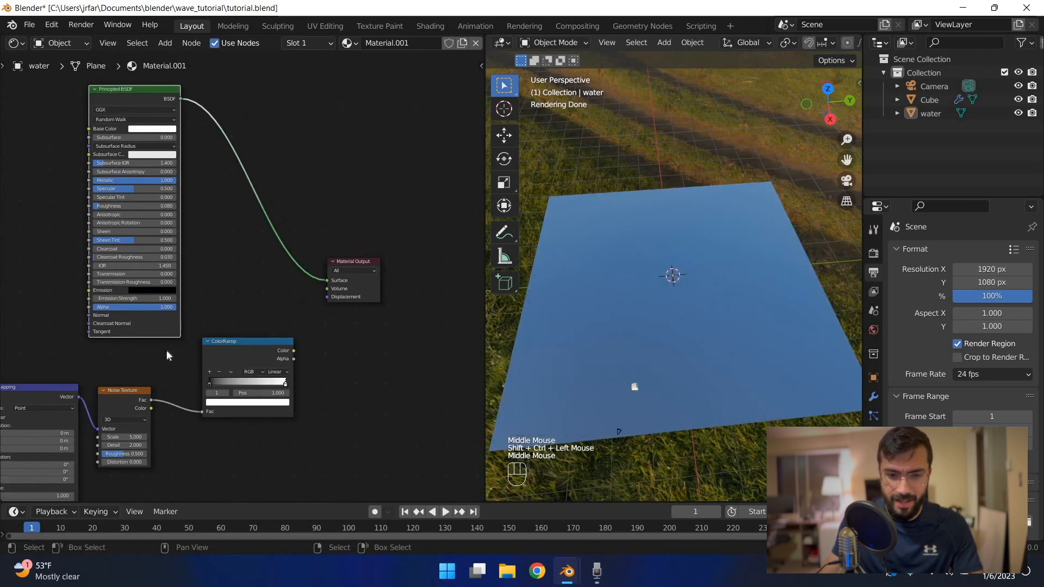
Step: Connect the ColorRamp's Color output to the Displacement input of the Material Output and save the file
left_click_drag(354, 263, 390, 263)
scroll(256, 340, "up", 2)
middle_click_drag(377, 296, 300, 299)
scroll(299, 297, "down", 1)
left_click_drag(234, 354, 335, 282)
middle_click_drag(605, 344, 618, 328)
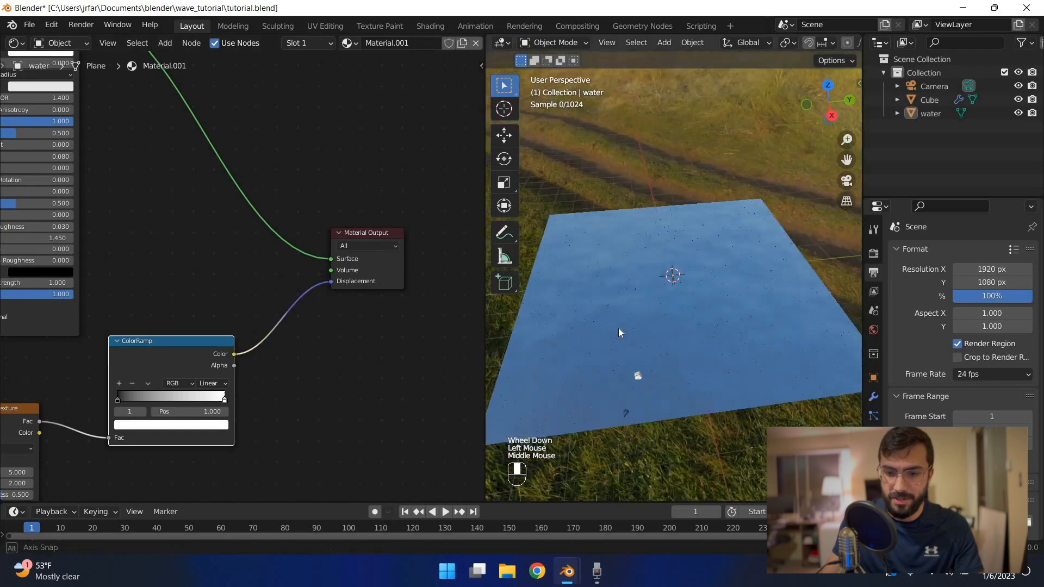
scroll(618, 327, "up", 2)
key("KP_0")
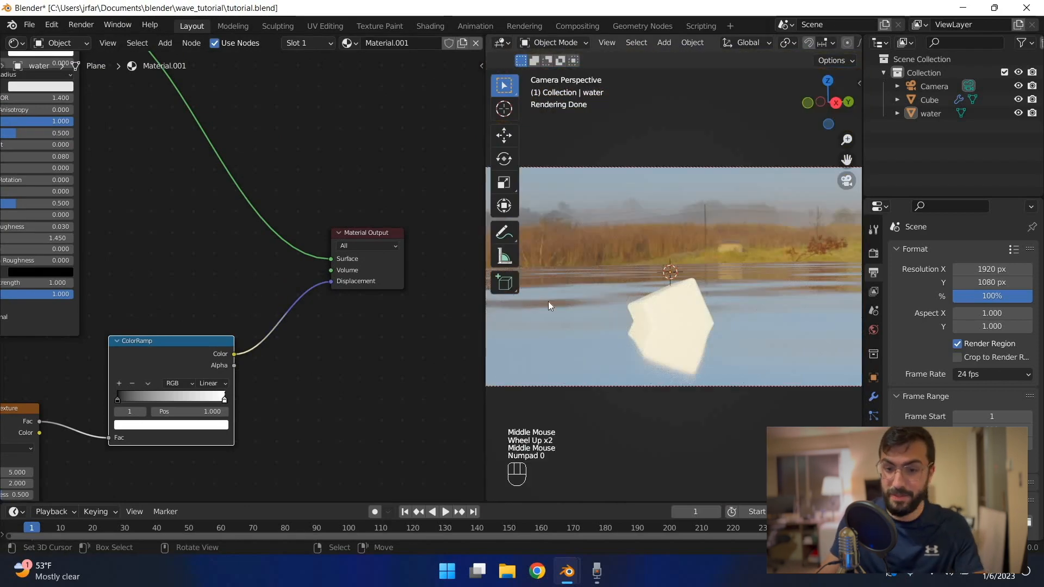
key("ctrl+s")
scroll(662, 286, "down", 2)
scroll(291, 307, "up", 2)
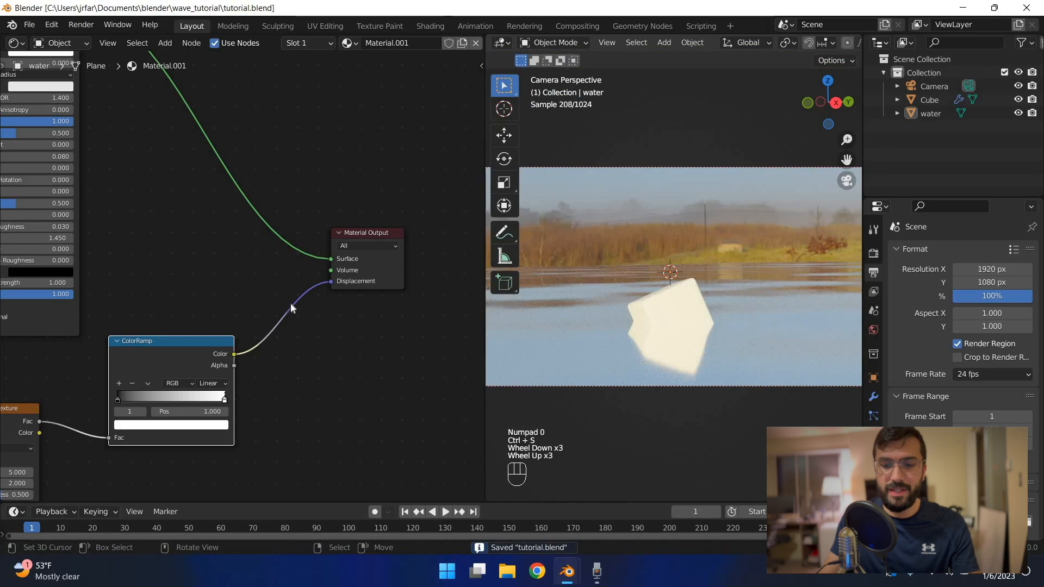
Step: Set the Noise Texture's Scale to 17.000 and save the file
scroll(222, 406, "down", 2)
middle_click_drag(76, 363, 258, 278)
scroll(248, 279, "up", 2)
left_click_drag(209, 406, 502, 406)
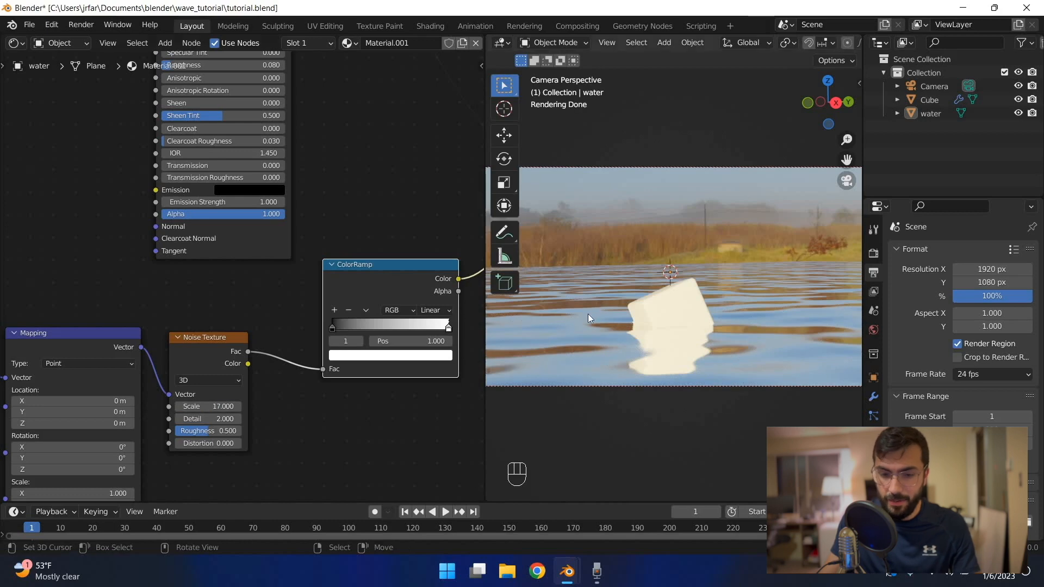
key("ctrl+s")
middle_click_drag(599, 347, 599, 348)
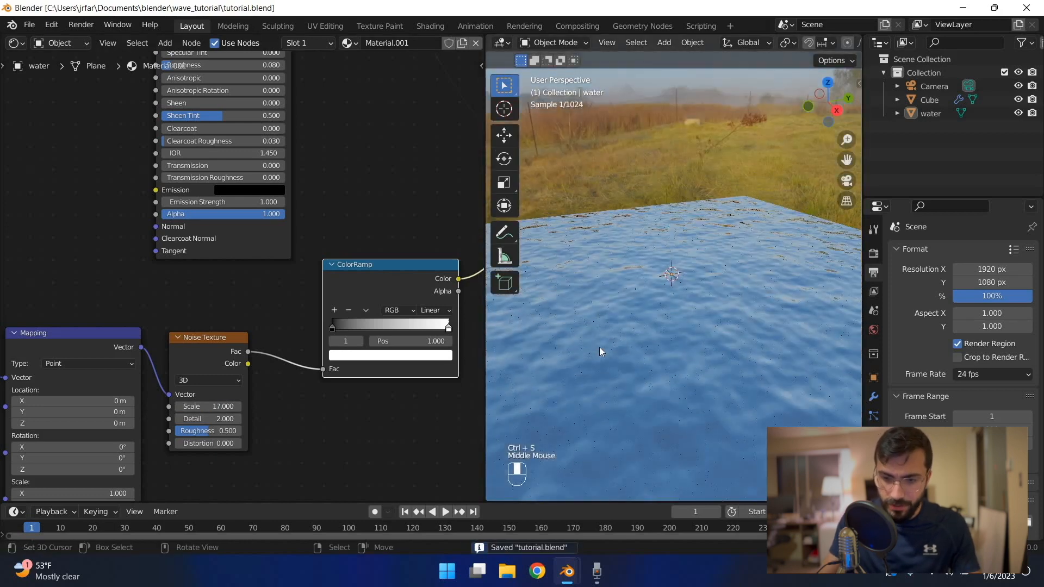
key("KP_0")
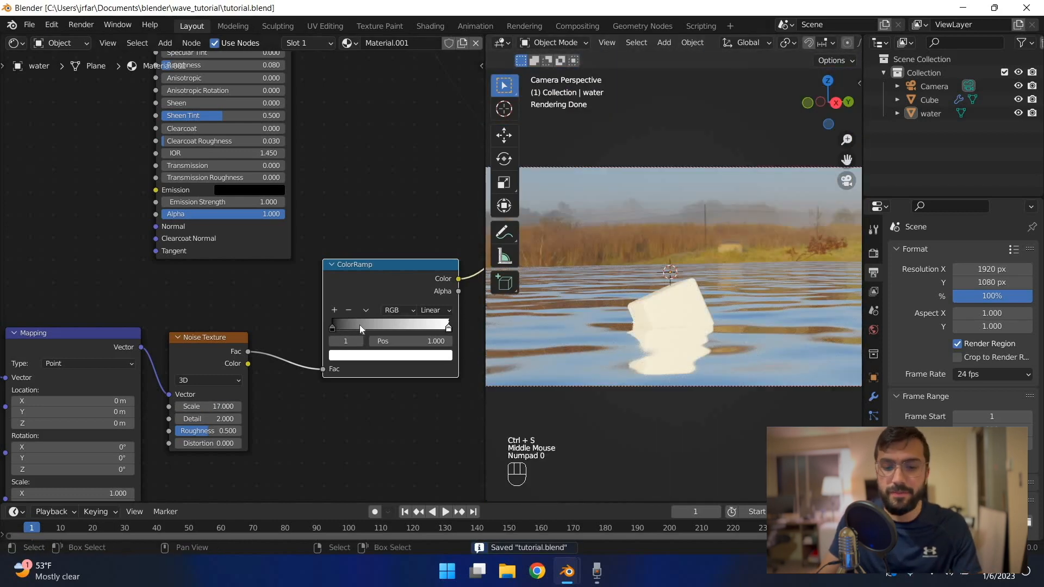
Step: Try different positions for the ColorRamp's black and white stops
mouse_move(350, 323)
left_mouse_down()
mouse_move(435, 323)
mouse_move(330, 329)
left_mouse_up()
left_click_drag(448, 328, 424, 341)
scroll(289, 392, "down", 1)
Step: Set the Noise Texture's Scale to 15.400 and its Detail to 1.900, and save the file
middle_click_drag(289, 392, 331, 347)
mouse_move(256, 371)
left_mouse_down()
mouse_move(288, 371)
mouse_move(262, 371)
mouse_move(272, 366)
mouse_move(258, 360)
left_mouse_up()
key("ctrl+s")
key("ctrl+s")
scroll(392, 296, "down", 1)
middle_click_drag(211, 351, 113, 369)
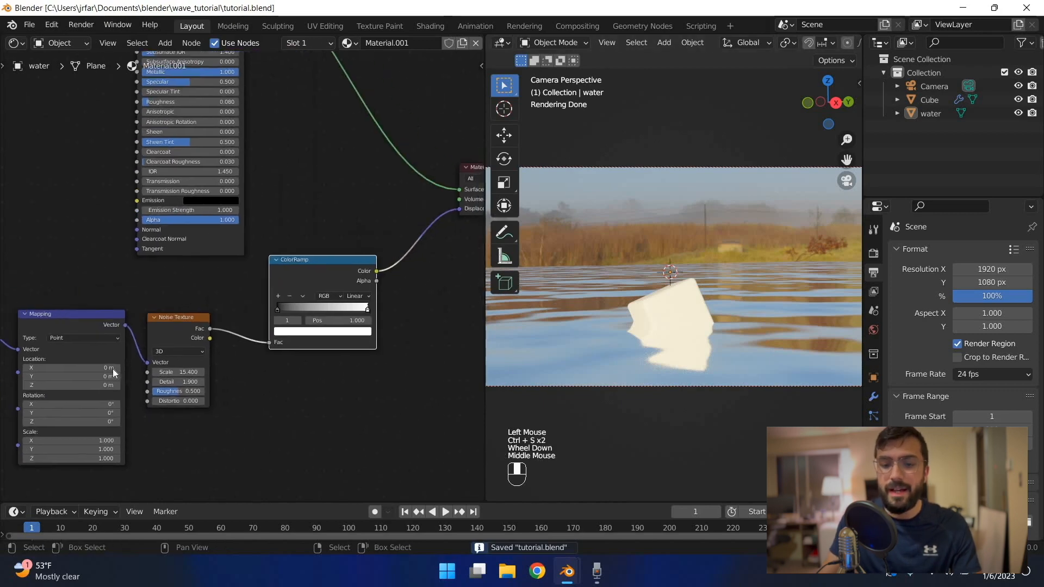
Step: Insert a Math node between the ColorRamp and the Material Output and set its operation to Multiply
middle_click_drag(176, 344, 387, 314)
middle_click_drag(248, 352, 308, 330)
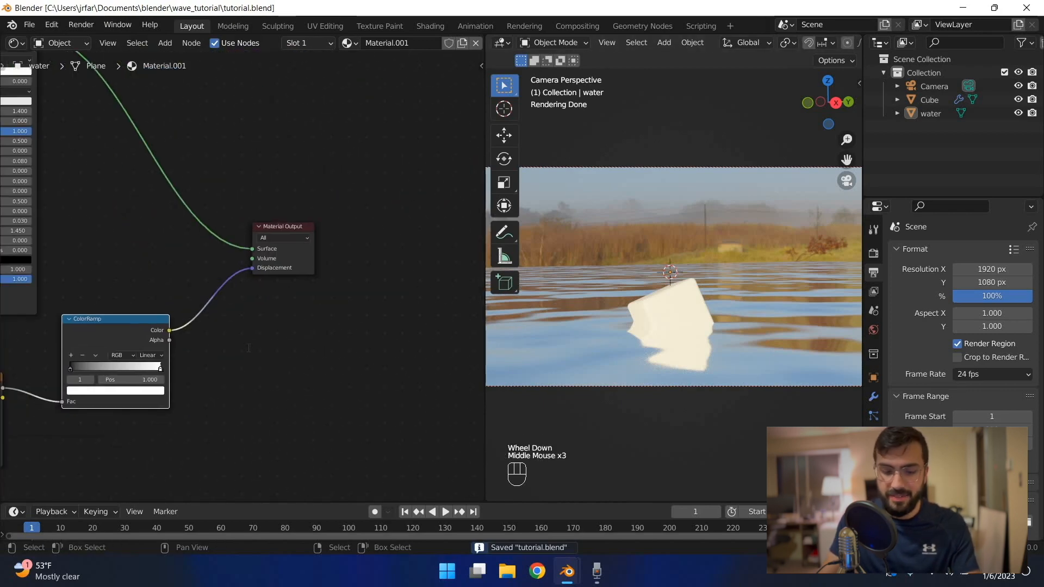
key("shift+a")
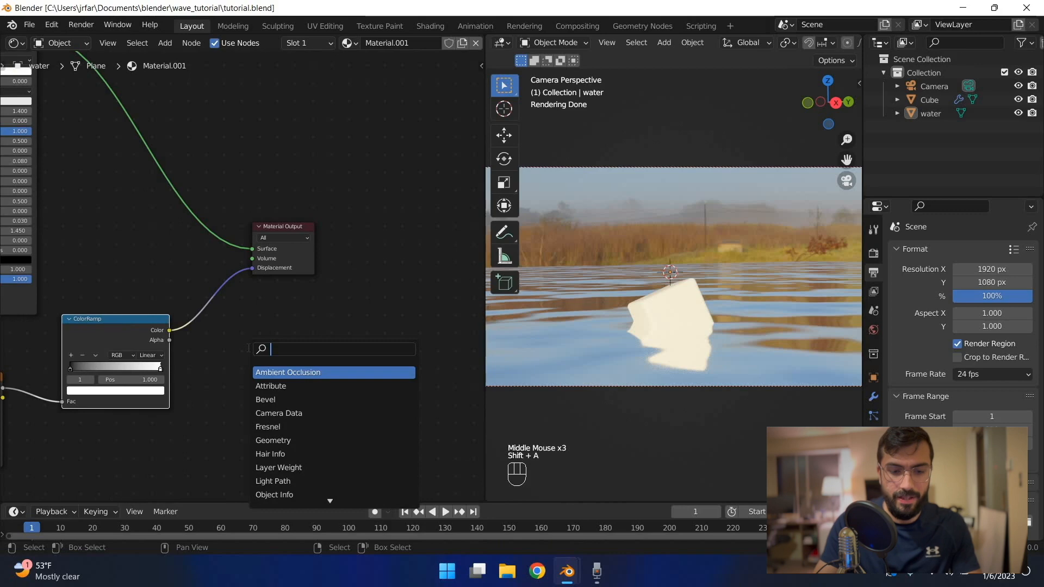
type("math")
key("Return")
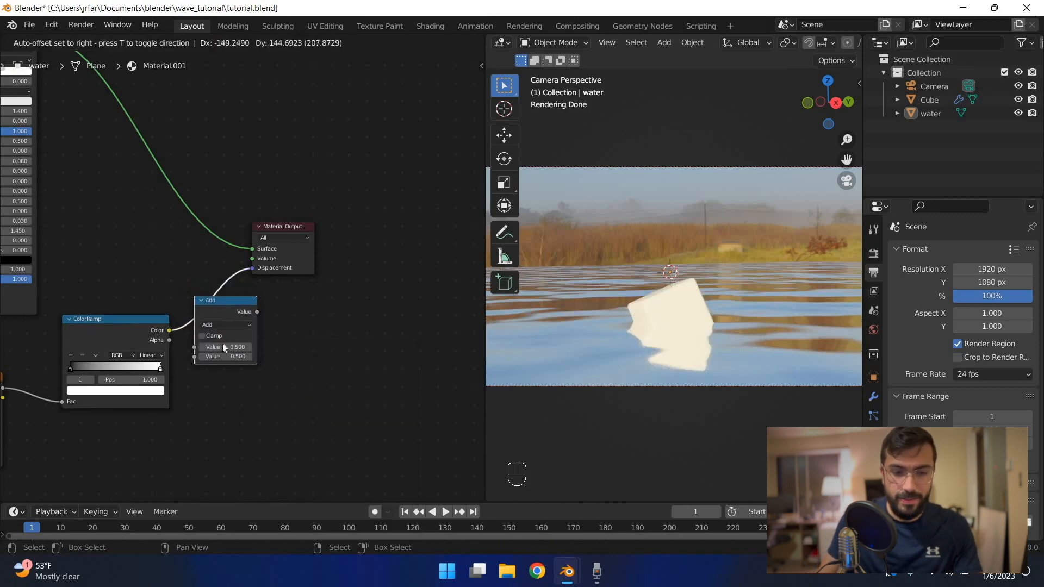
left_click(223, 345)
scroll(226, 348, "up", 2)
left_click(234, 342)
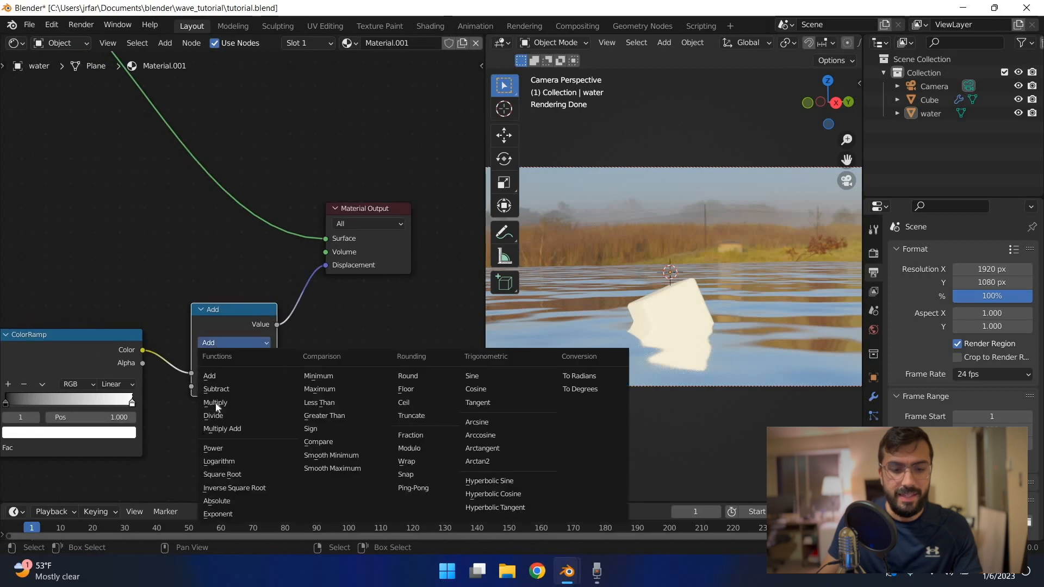
left_click(215, 402)
Step: Set the Multiply node's second value to 0.1 to reduce the wave displacement
mouse_move(234, 386)
left_mouse_down()
mouse_move(305, 385)
mouse_move(234, 386)
left_mouse_up()
left_click(238, 386)
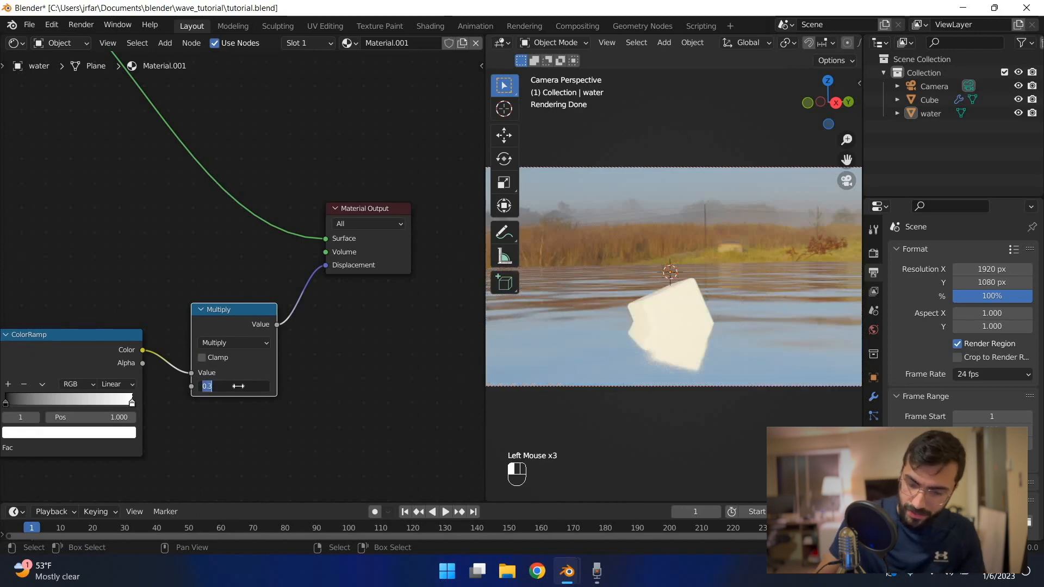
type("0.1")
key("Return")
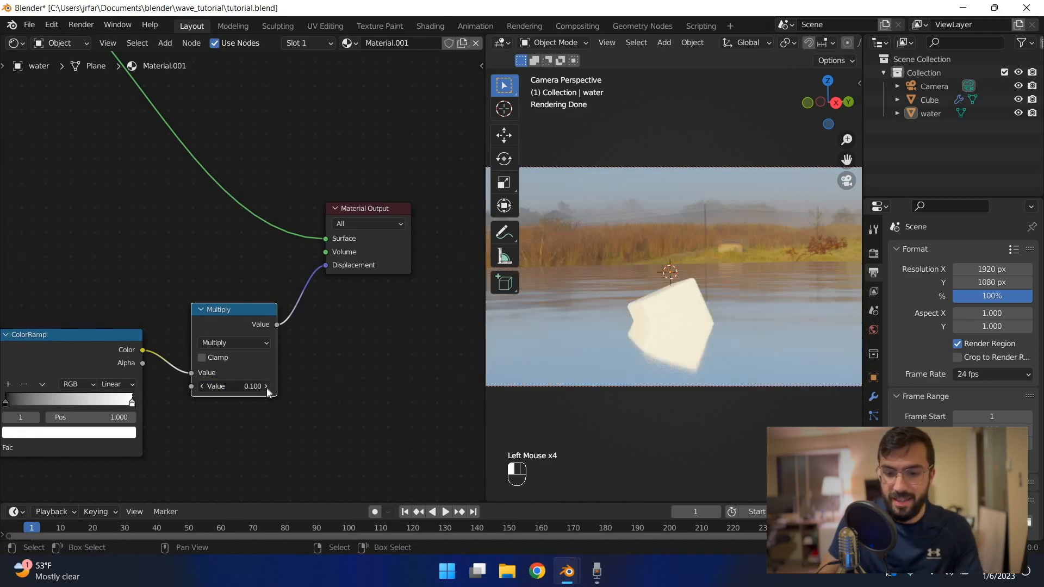
Step: Try a value of 0.700 in the Multiply node and settle on 0.300
left_click(267, 387)
left_click(267, 387)
left_click(266, 387)
left_click(266, 387)
left_click(266, 387)
left_click(267, 387)
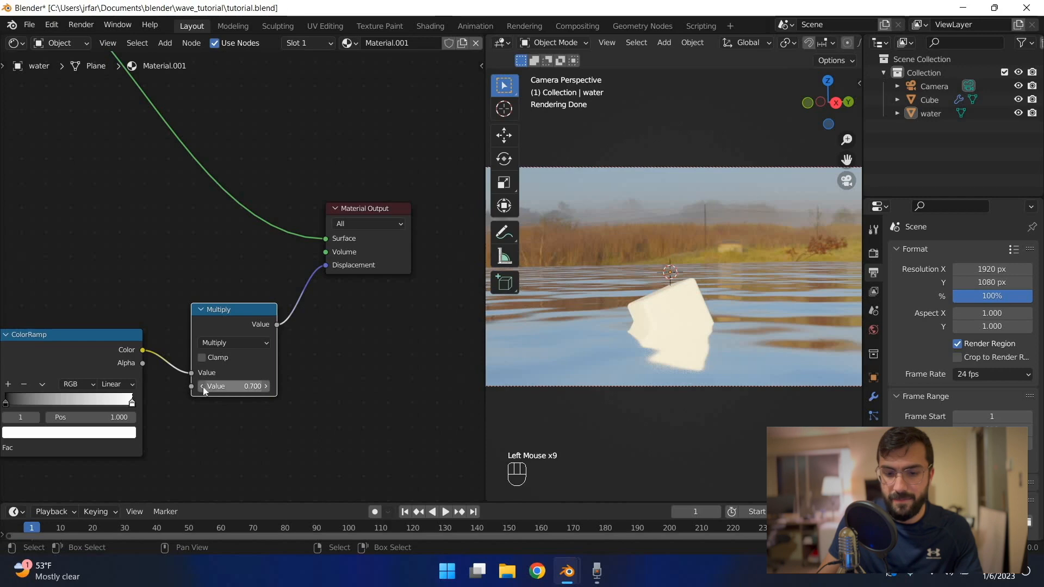
left_click(203, 387)
left_click(203, 387)
left_click(202, 387)
left_click(203, 387)
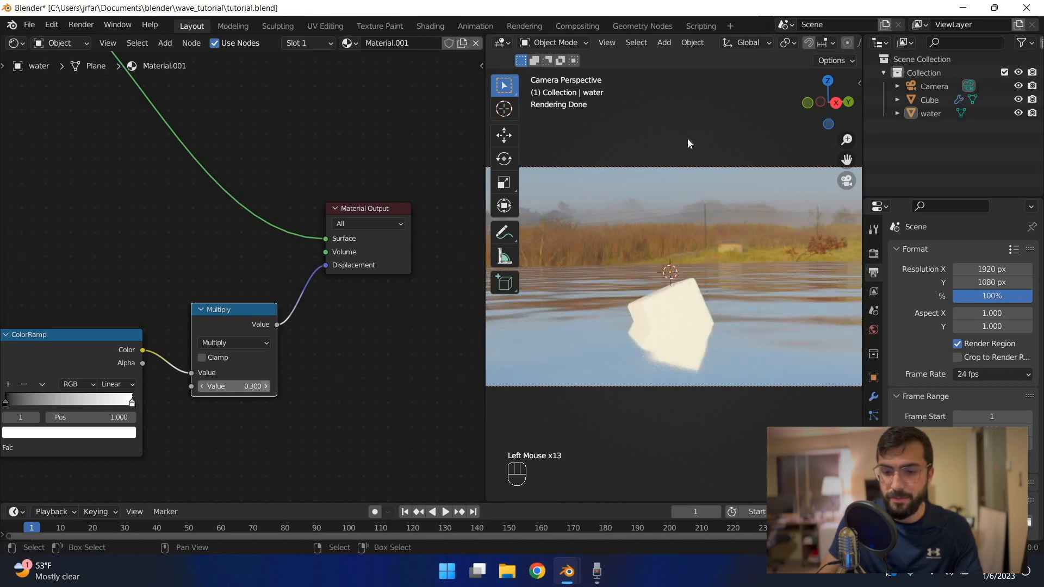
Step: Move the cube slightly upward along the Z axis, deselect it and save the file
left_click(674, 296)
right_click(674, 299)
key("ctrl+s")
right_click(676, 297)
key("g")
key("z")
left_click(735, 305)
right_click(716, 298)
key("ctrl+s")
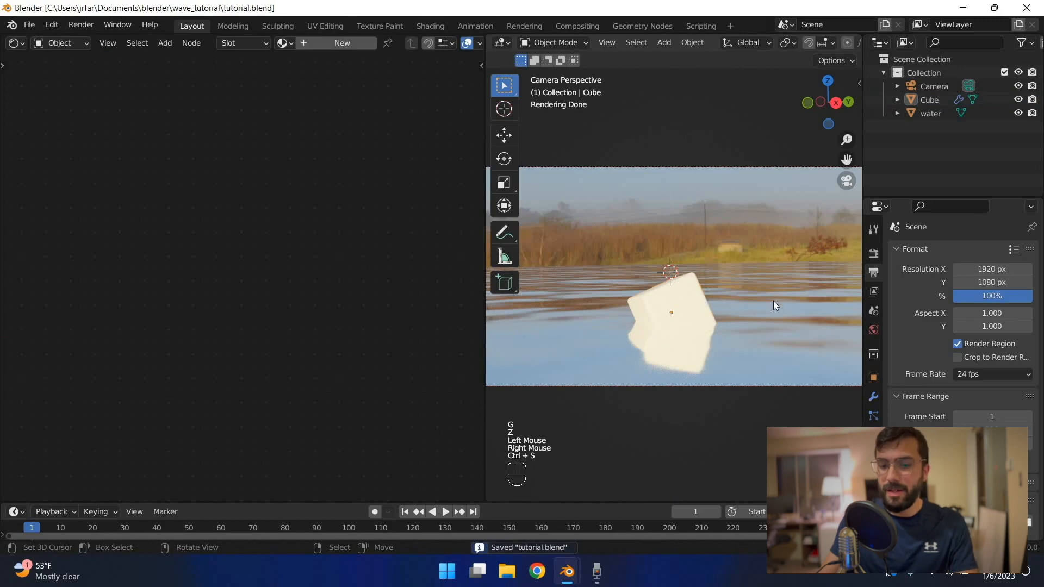
right_click(677, 305)
key("r")
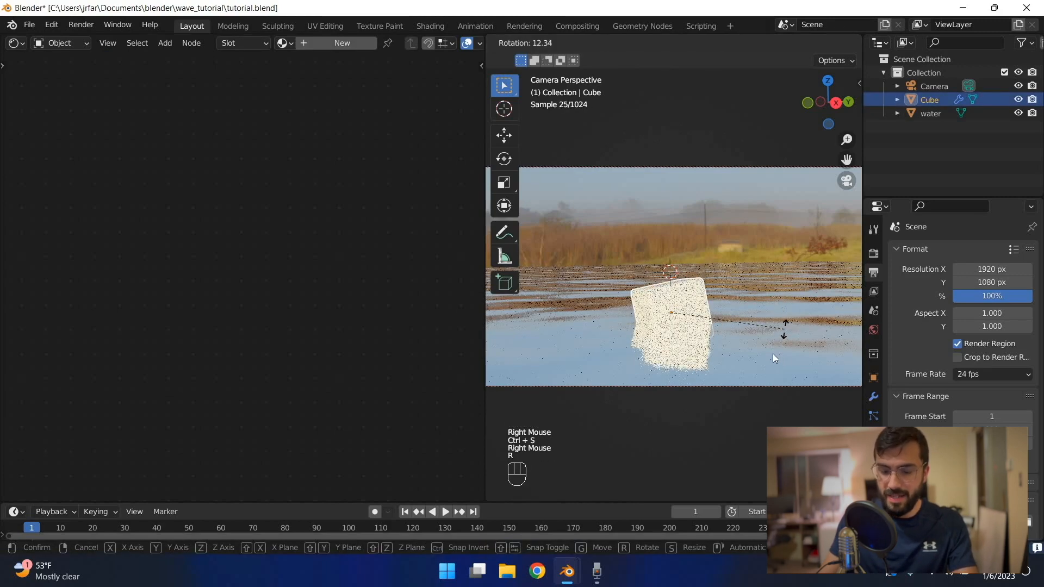
key("Escape")
middle_click_drag(772, 353, 772, 353)
scroll(775, 358, "down", 2)
key("KP_0")
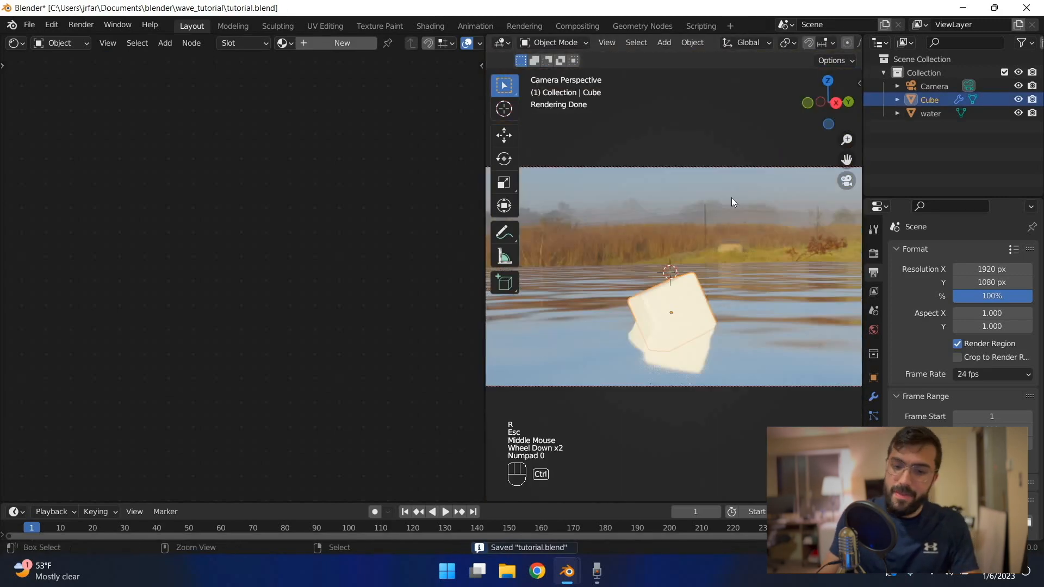
Step: Save the file and make the water plane the active object again to inspect its waves
key("ctrl+s")
right_click(731, 265)
right_click(717, 278)
middle_click_drag(686, 317, 600, 274)
scroll(853, 287, "down", 1)
middle_click_drag(852, 287, 619, 255)
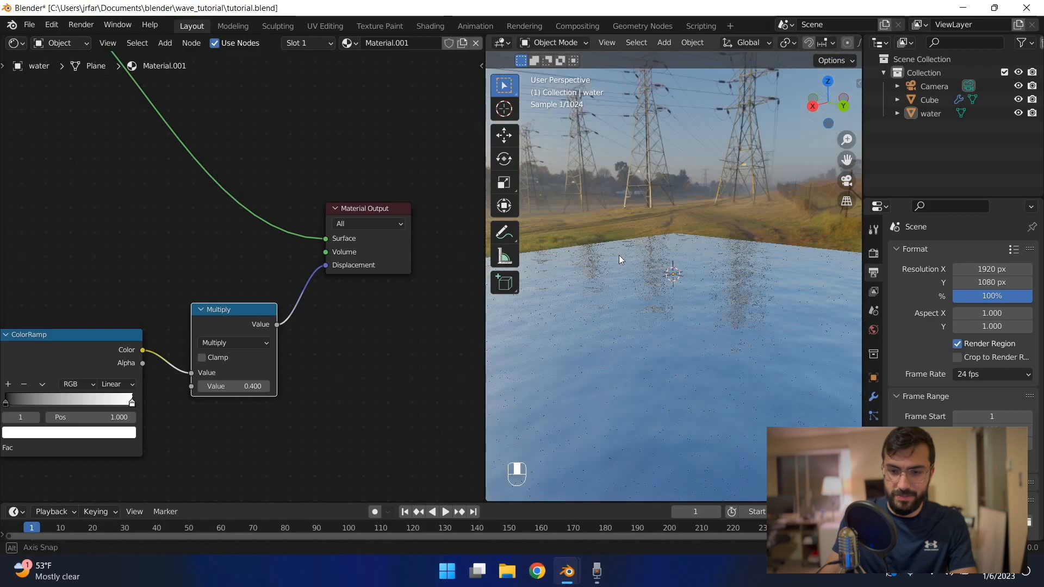
Step: Save the file and compare the waves around the floating cube from the camera view and other angles
key("KP_0")
key("ctrl+s")
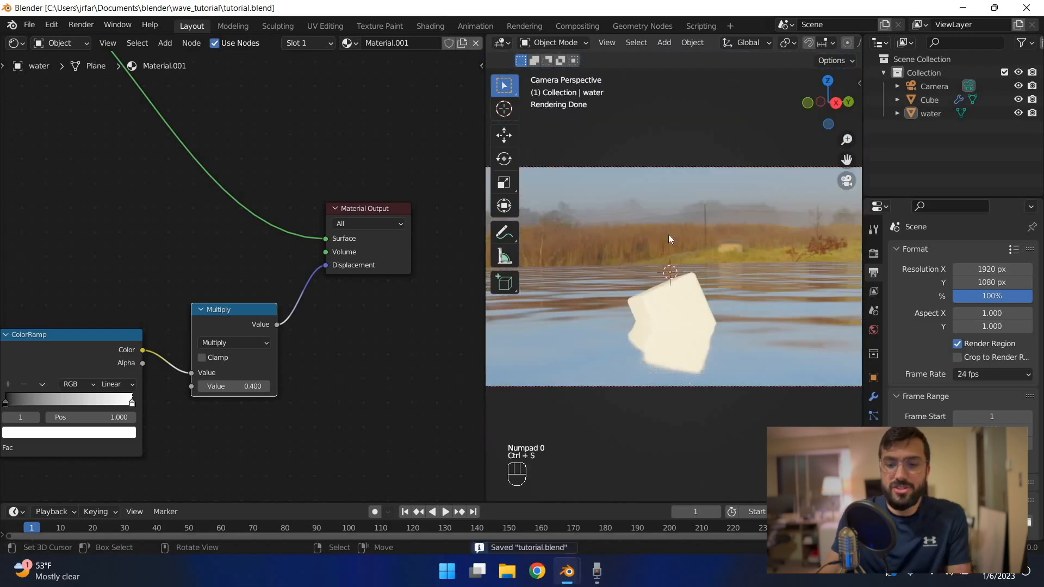
middle_click_drag(667, 234, 612, 242)
scroll(660, 216, "down", 3)
scroll(733, 227, "up", 3)
key("KP_0")
key("ctrl+s")
Step: Try shifting and rotating the water's noise texture through the X values of its Mapping node
middle_click_drag(79, 388, 179, 315)
left_click_drag(163, 316, 147, 352)
right_click(163, 317)
right_click(146, 352)
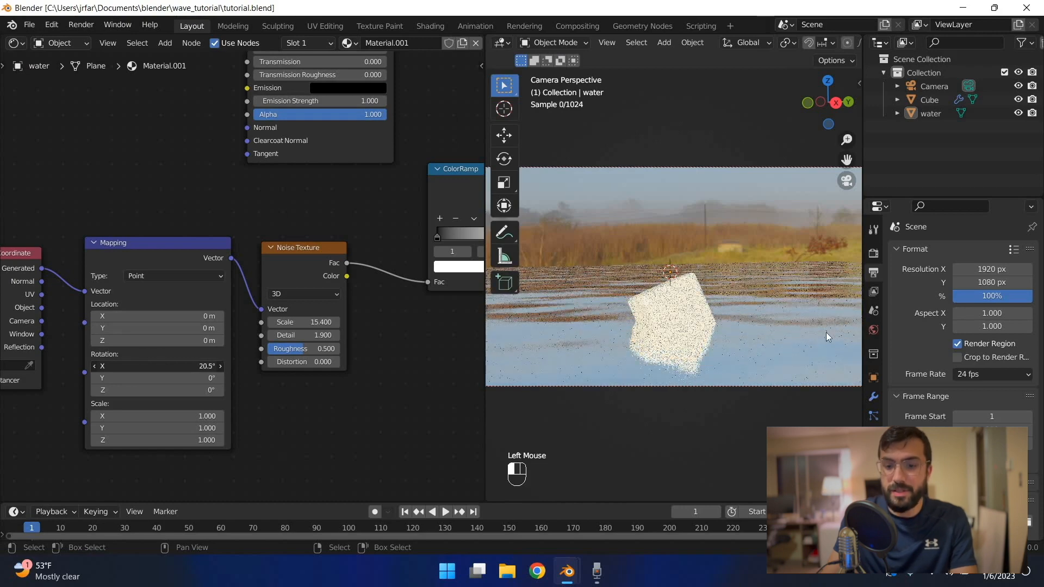
Step: Save the file and examine the cube's reflection and the waves in the camera view
key("ctrl+s")
key("ctrl+s")
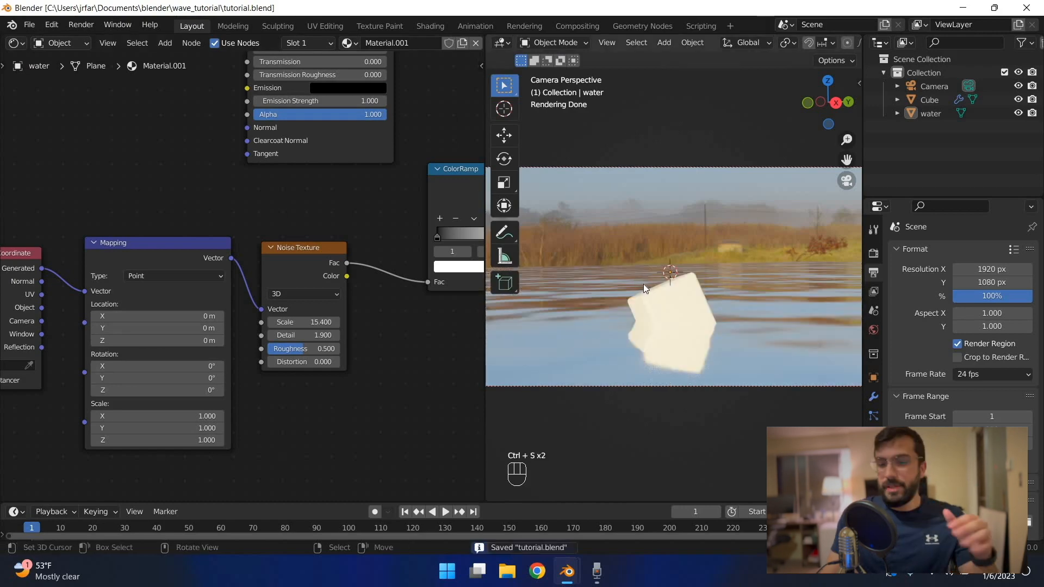
key("ctrl+s")
scroll(680, 328, "up", 5)
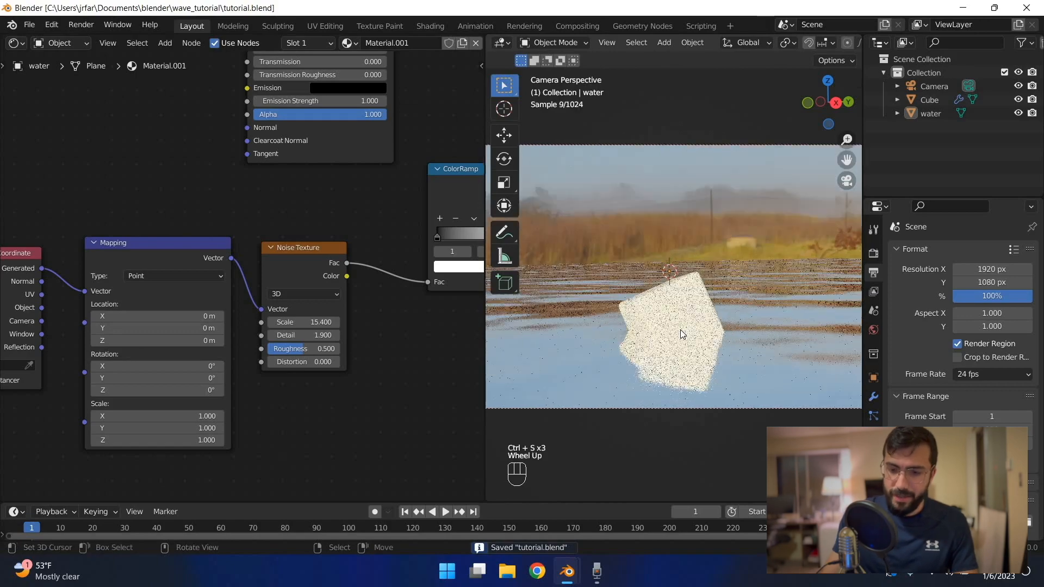
scroll(680, 329, "down", 1)
scroll(682, 330, "down", 1, "ctrl")
key("ctrl+s")
scroll(681, 340, "down", 2)
scroll(676, 329, "up", 2)
scroll(674, 315, "down", 1)
key("ctrl+s")
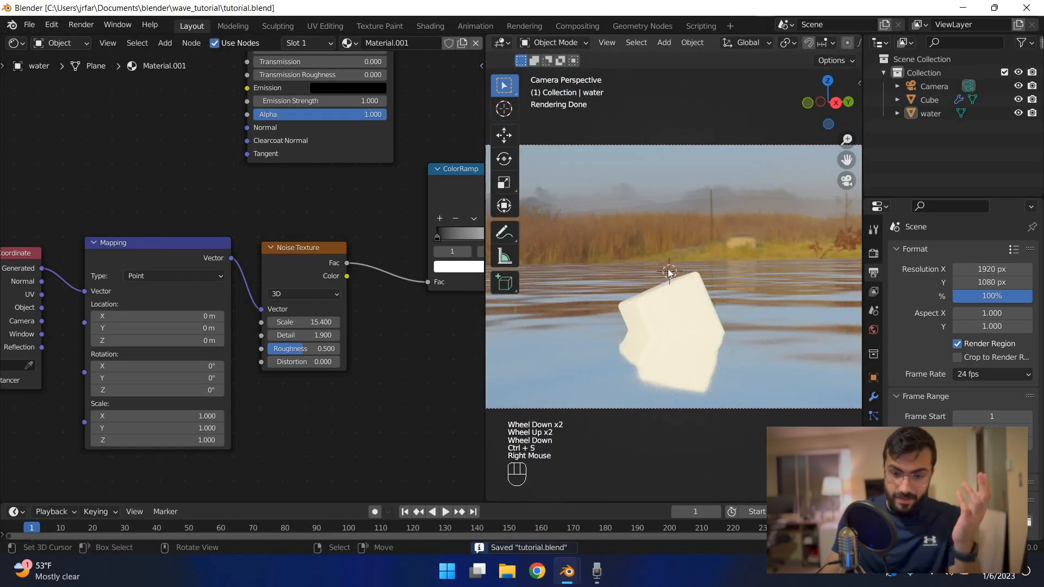
key("ctrl+s")
scroll(486, 299, "down", 1)
key("ctrl+s")
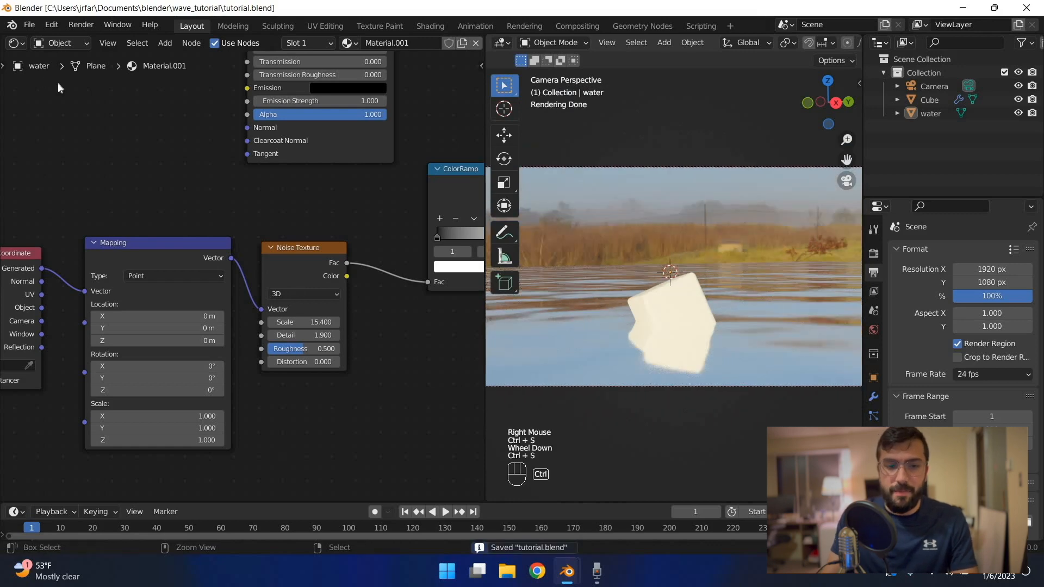
Step: Show the World nodes in the shader editor and add Mapping and Texture Coordinate nodes to the spruit_sunrise_4k.hdr environment texture
left_click(59, 42)
left_click(62, 73)
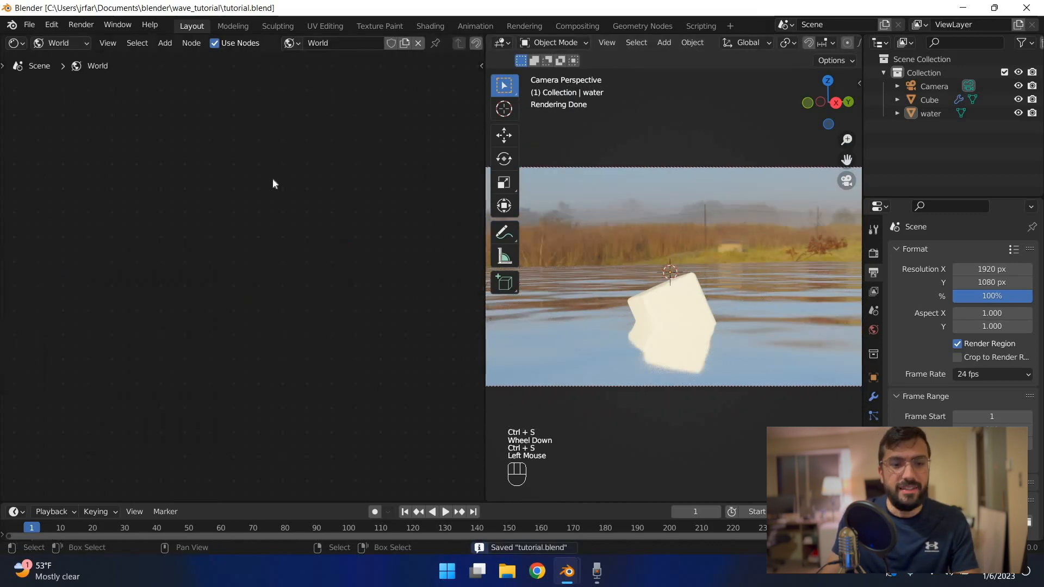
scroll(272, 178, "down", 3)
middle_click_drag(28, 69, 195, 129)
left_click(60, 43)
left_click(63, 87)
scroll(151, 161, "up", 2)
middle_click_drag(151, 161, 226, 271)
left_click(194, 227)
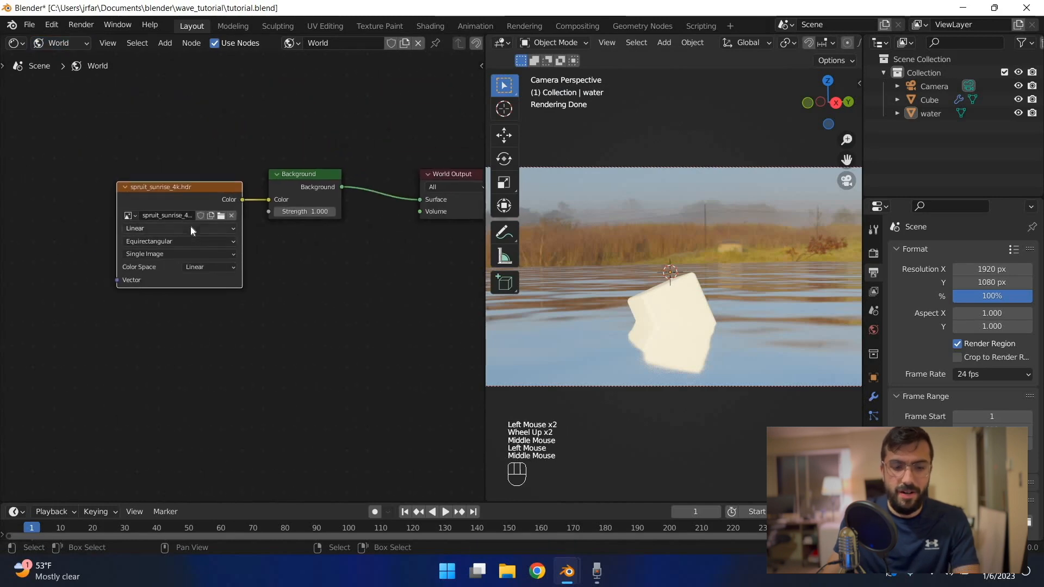
key("ctrl+t")
Step: Rotate the HDRI environment to 97.9° about Z in its Mapping node and save the file
middle_click_drag(157, 319, 309, 333)
left_click_drag(180, 321, 692, 292)
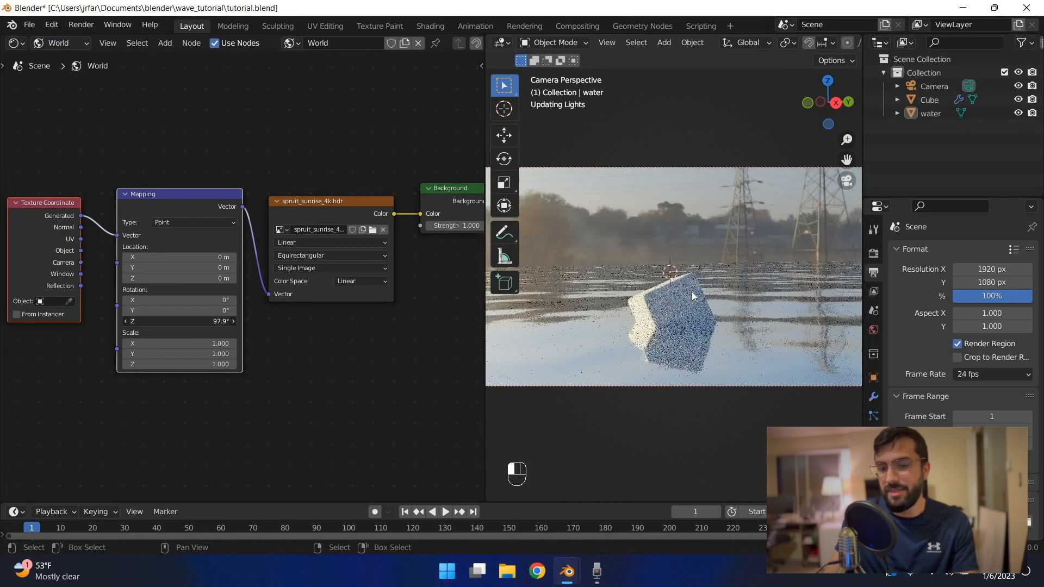
key("ctrl+s")
key("ctrl+s")
key("ctrl+s")
key("ctrl+s")
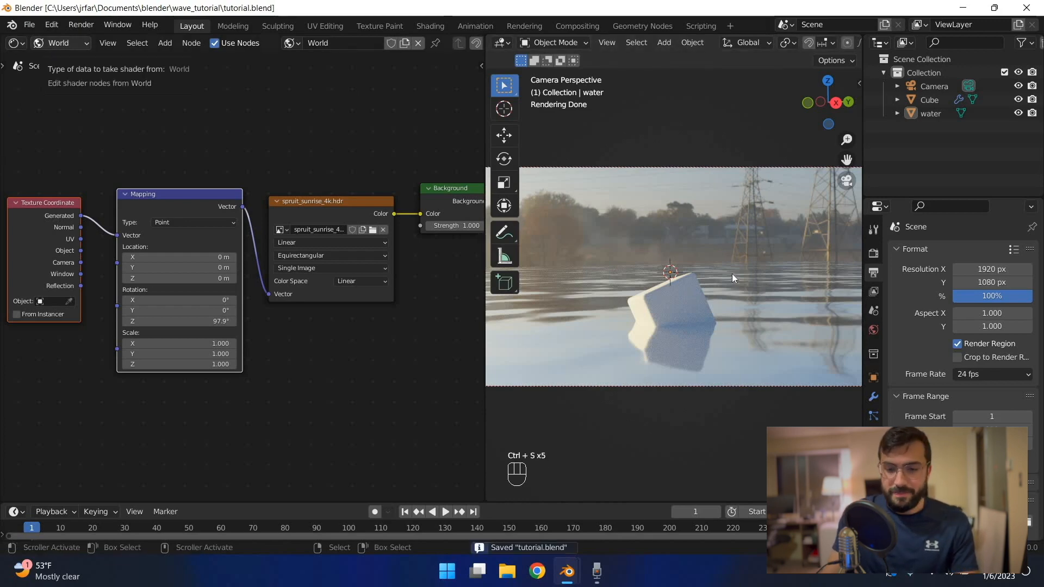
Step: Select the water plane, check its waves in the new lighting from the camera view and save the file
right_click(680, 243)
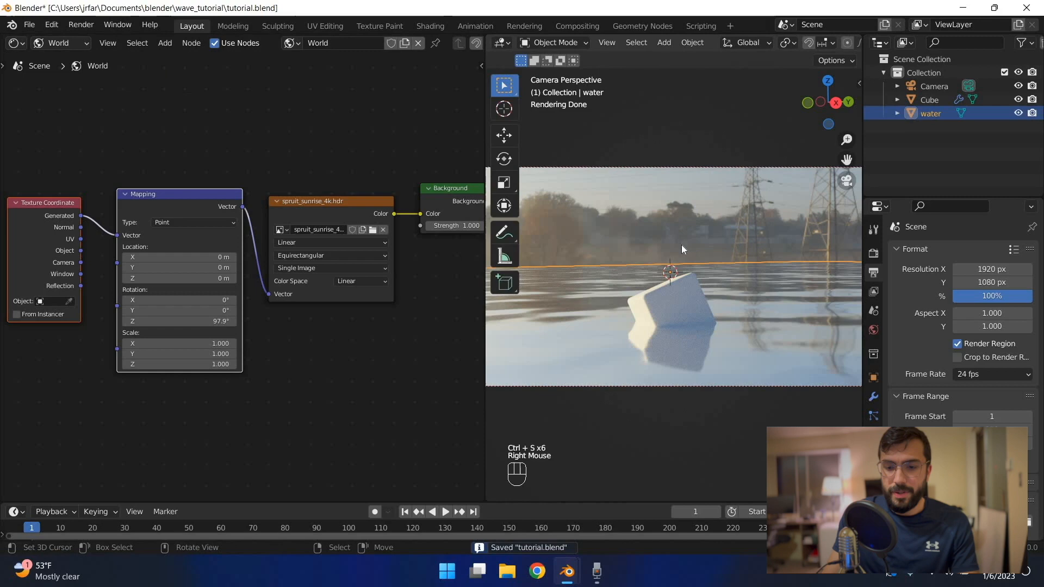
middle_click_drag(700, 276, 684, 285)
scroll(683, 285, "up", 2)
scroll(683, 287, "down", 2)
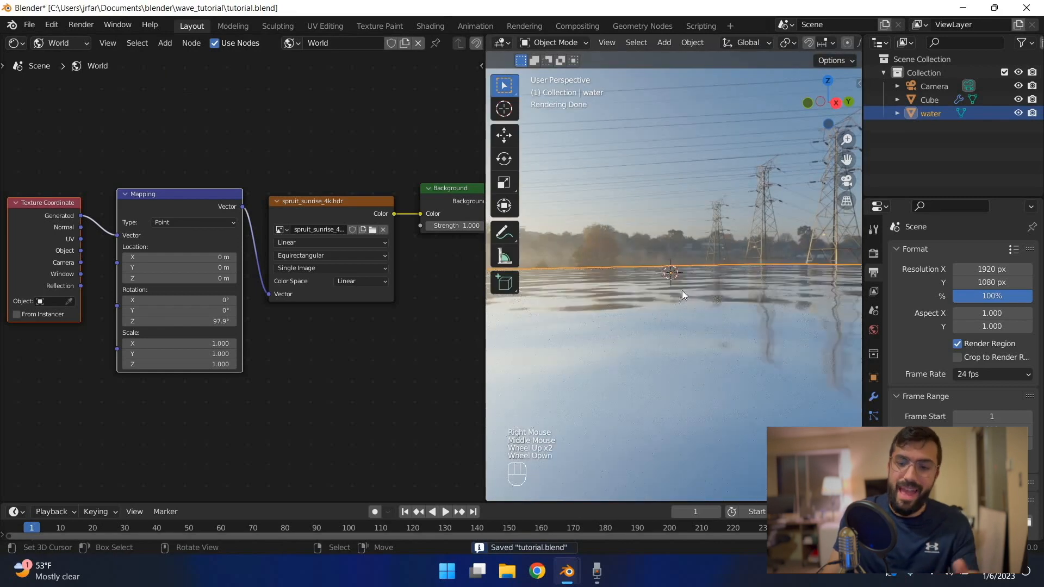
scroll(683, 315, "up", 1)
scroll(667, 310, "down", 1)
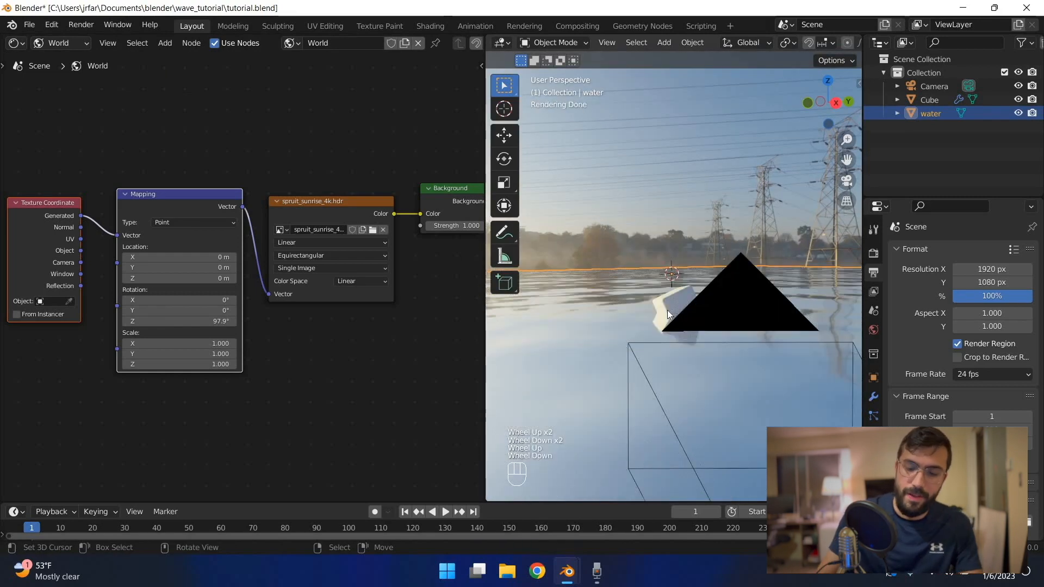
key("KP_0")
key("ctrl+s")
Step: Examine the cube and the smoothness of the surrounding waves from above, saving the file
middle_click_drag(717, 341, 713, 348)
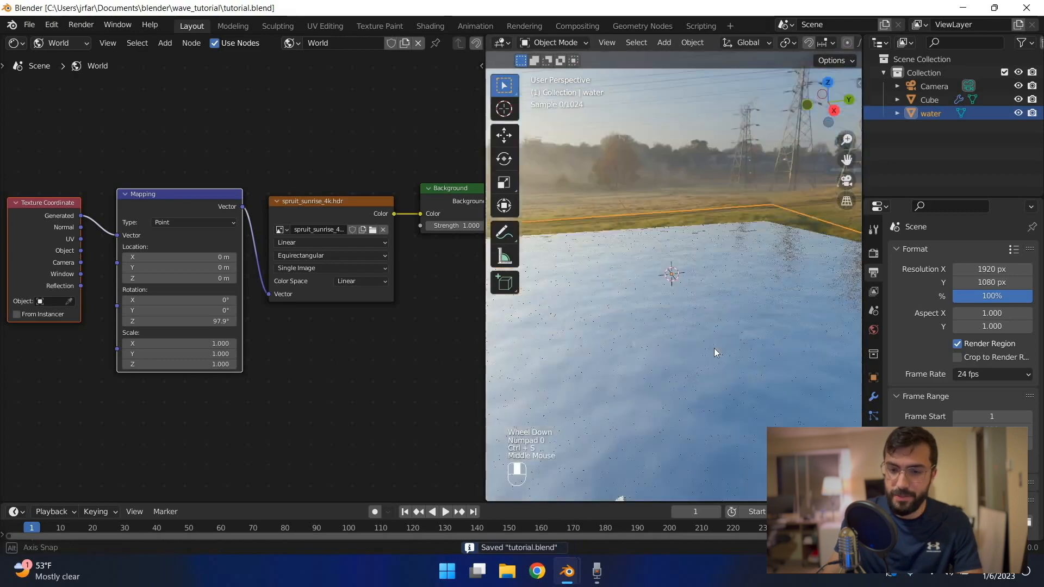
scroll(713, 348, "down", 2)
scroll(651, 256, "up", 1)
key("ctrl+s")
scroll(677, 256, "up", 2)
middle_click_drag(677, 255, 712, 268, "shift")
scroll(712, 266, "up", 1)
key("ctrl+s")
scroll(711, 266, "down", 1)
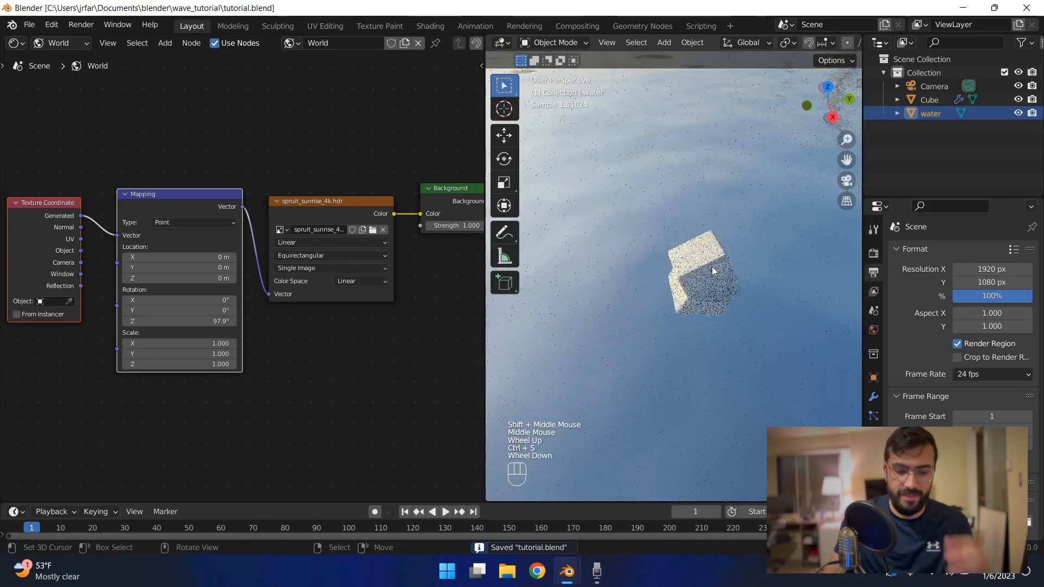
key("ctrl+s")
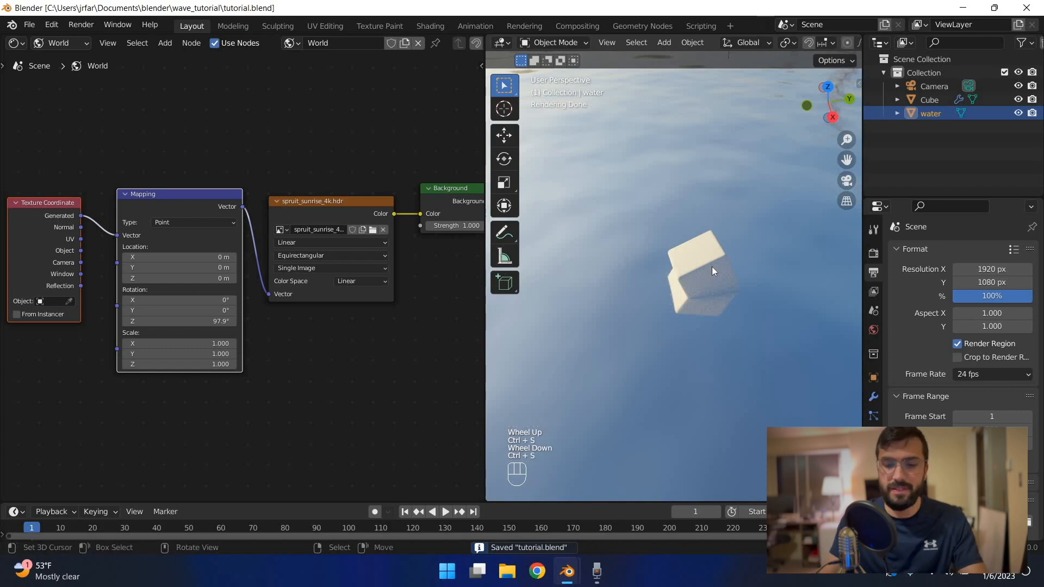
key("ctrl+s")
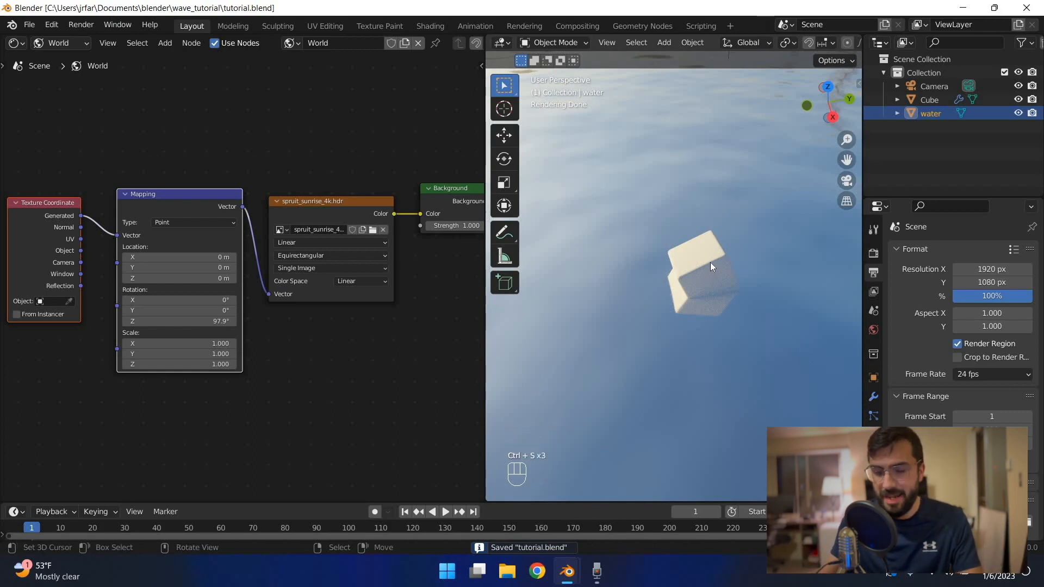
middle_click_drag(703, 272, 705, 273)
scroll(704, 272, "down", 2)
key("z")
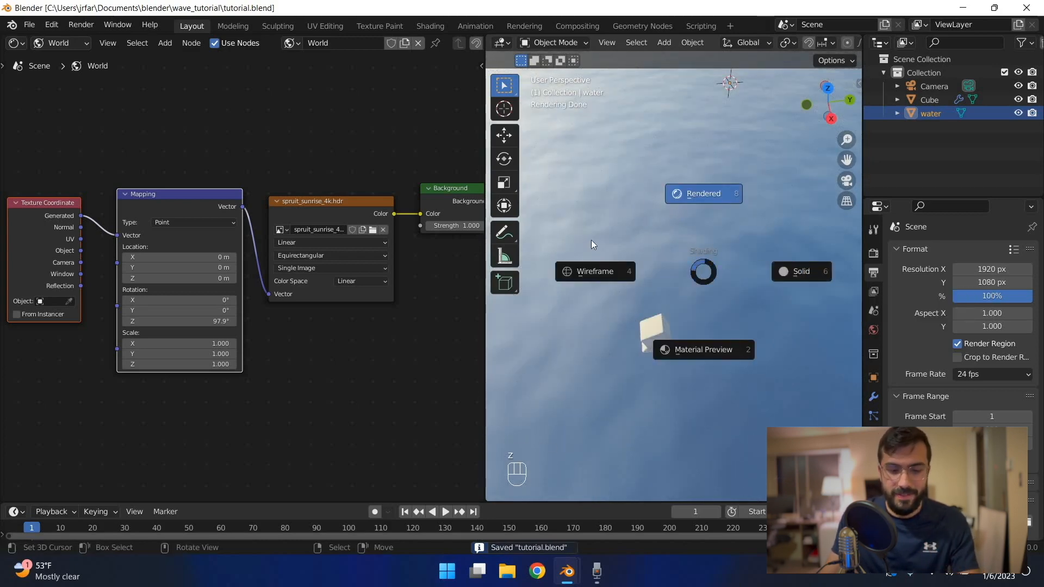
left_click(666, 239)
key("ctrl+s")
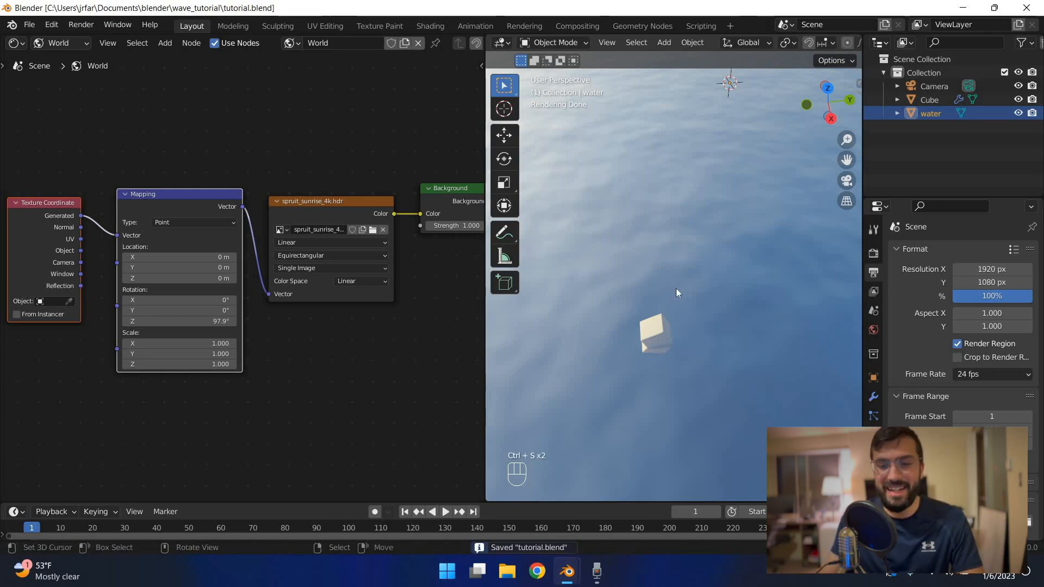
Step: Save the file and subdivide the whole water plane three times in Edit Mode
key("ctrl+s")
scroll(646, 306, "down", 5)
scroll(718, 260, "down", 1)
scroll(707, 272, "up", 1)
scroll(700, 272, "down", 2)
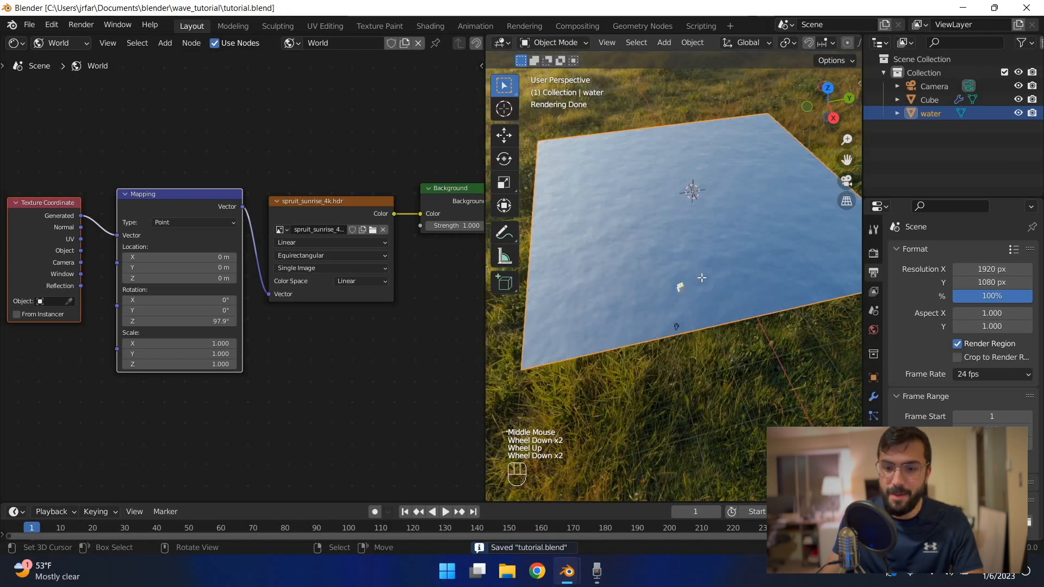
key("Tab")
key("w")
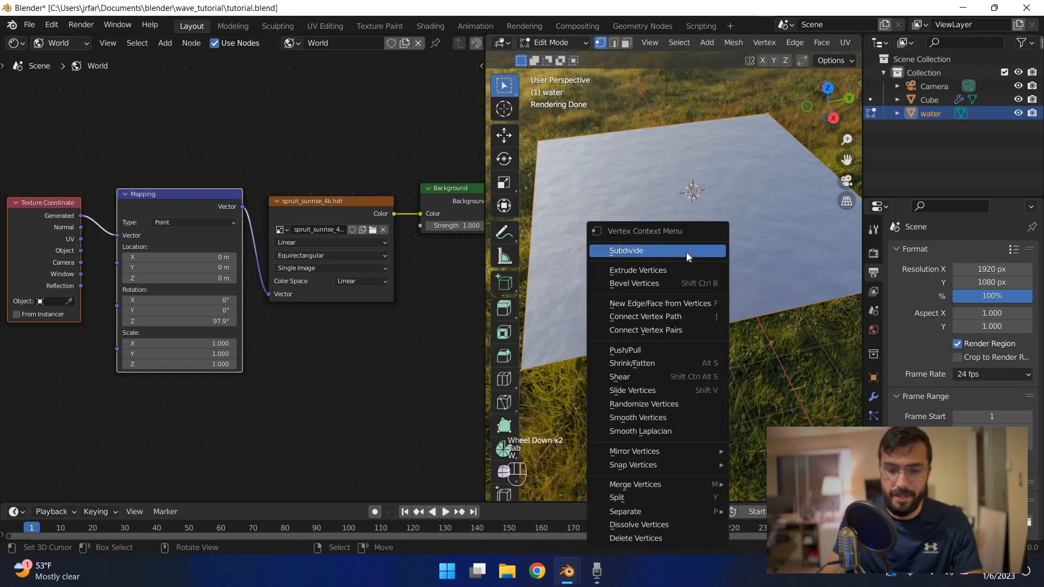
left_click(686, 251)
key("w")
left_click(688, 251)
key("w")
left_click(679, 250)
Step: Circle-select the water plane's faces around the cube in face select mode and subdivide them three times
scroll(637, 223, "up", 2)
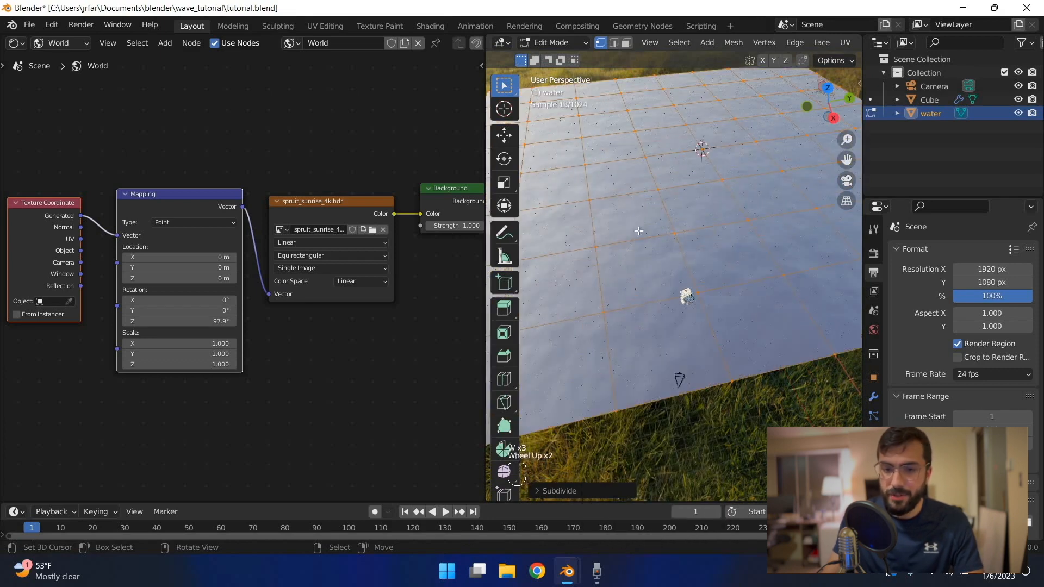
left_click(625, 43)
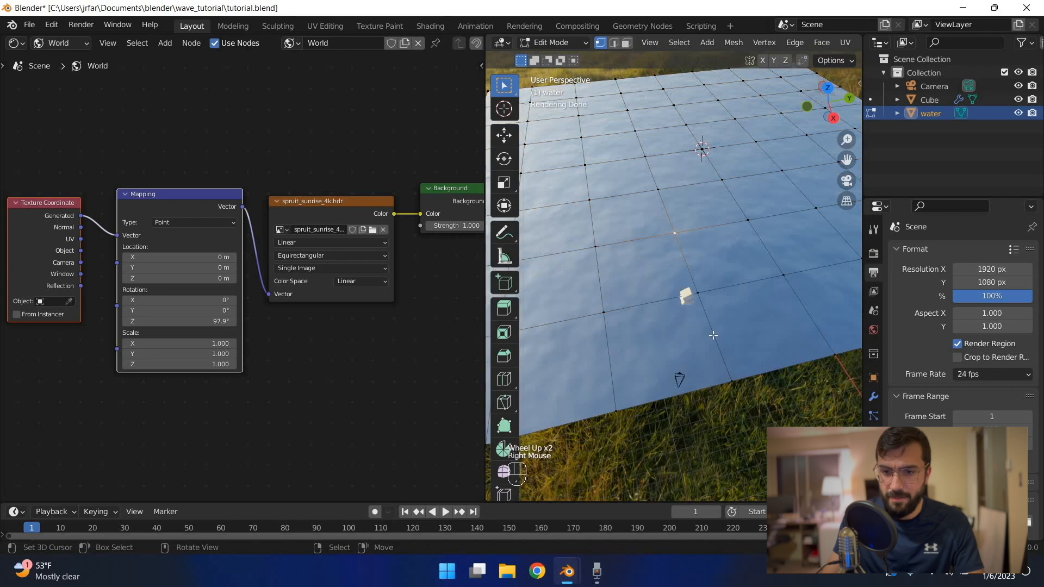
key("c")
left_click(647, 346)
key("Escape")
key("w")
key("w")
left_click(650, 288)
key("w")
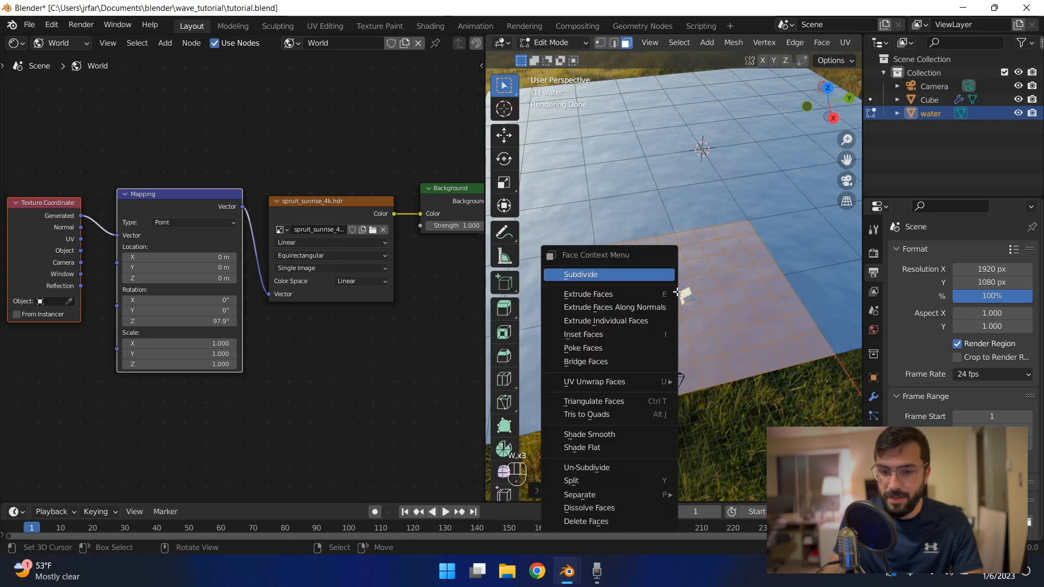
Step: Circle-select a smaller patch of faces around the cube, subdivide it three times and return to Object Mode
right_click(666, 318)
key("c")
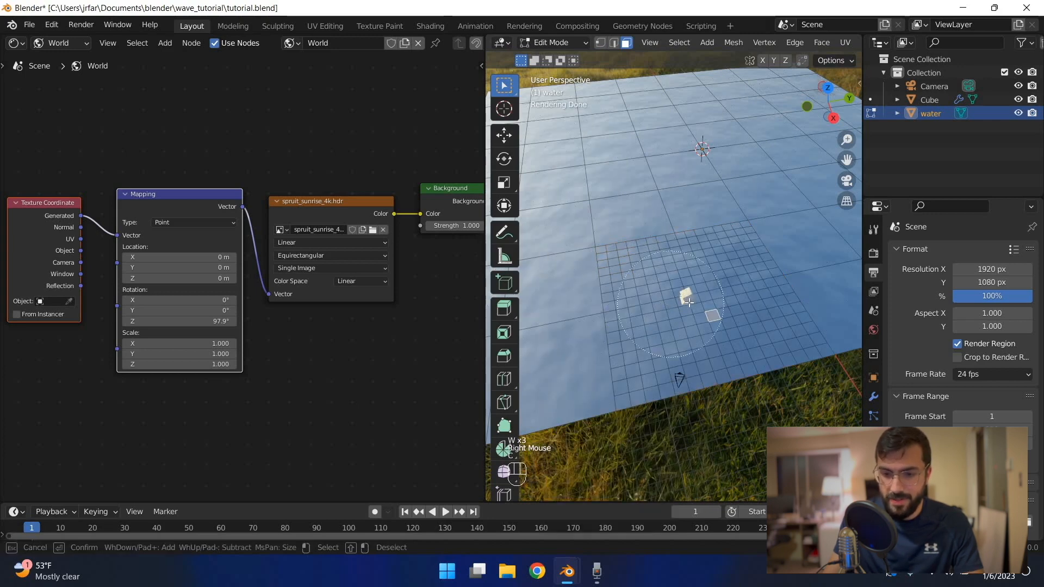
left_click_drag(688, 302, 673, 289)
key("Escape")
key("w")
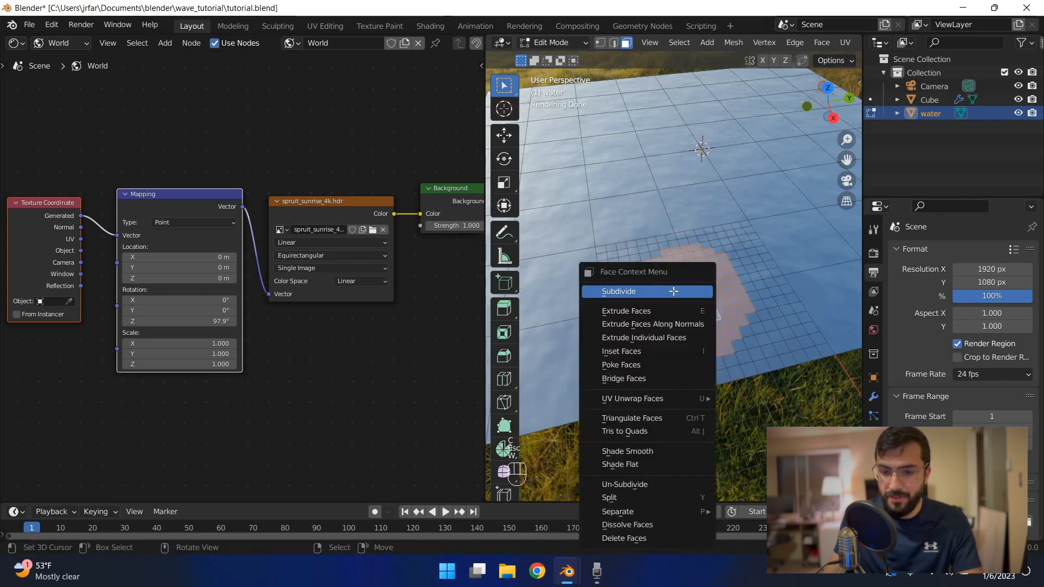
scroll(716, 321, "up", 2)
scroll(715, 321, "down", 1)
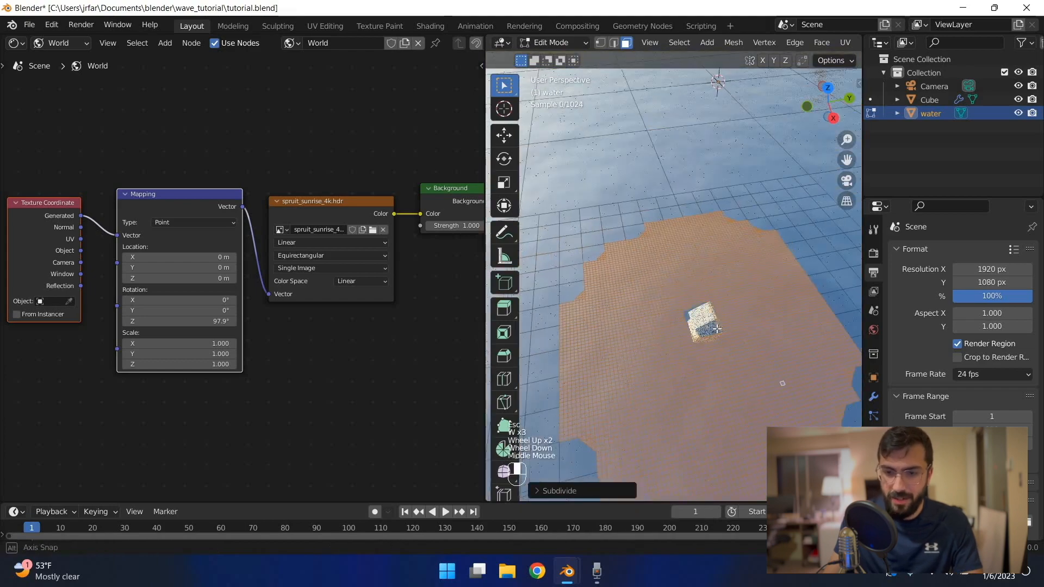
middle_click_drag(715, 330, 707, 348)
scroll(707, 348, "down", 1)
scroll(707, 348, "down", 4)
scroll(707, 349, "up", 7)
scroll(641, 147, "down", 2)
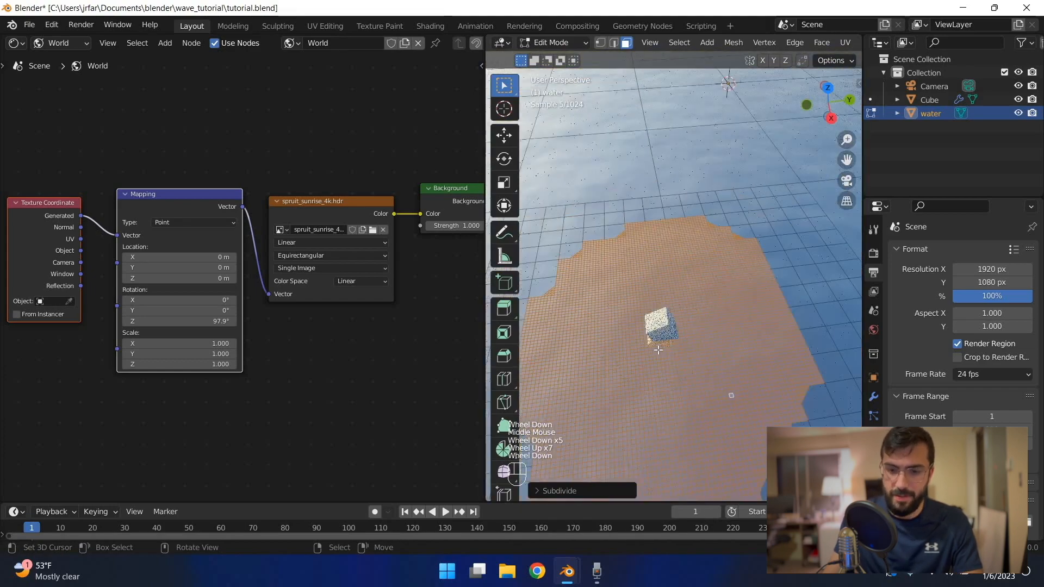
scroll(596, 174, "down", 2)
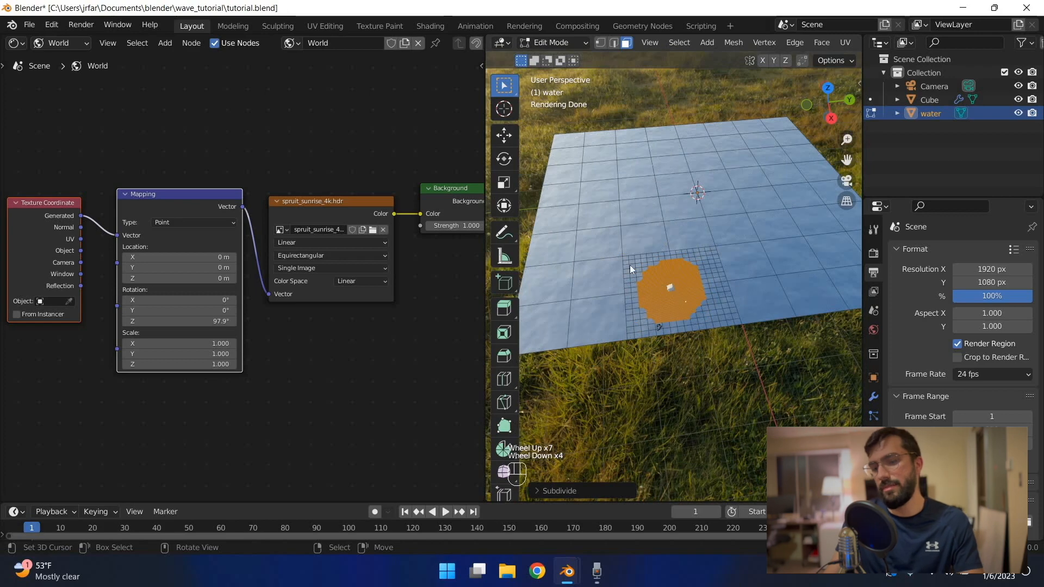
key("Tab")
scroll(631, 268, "up", 2)
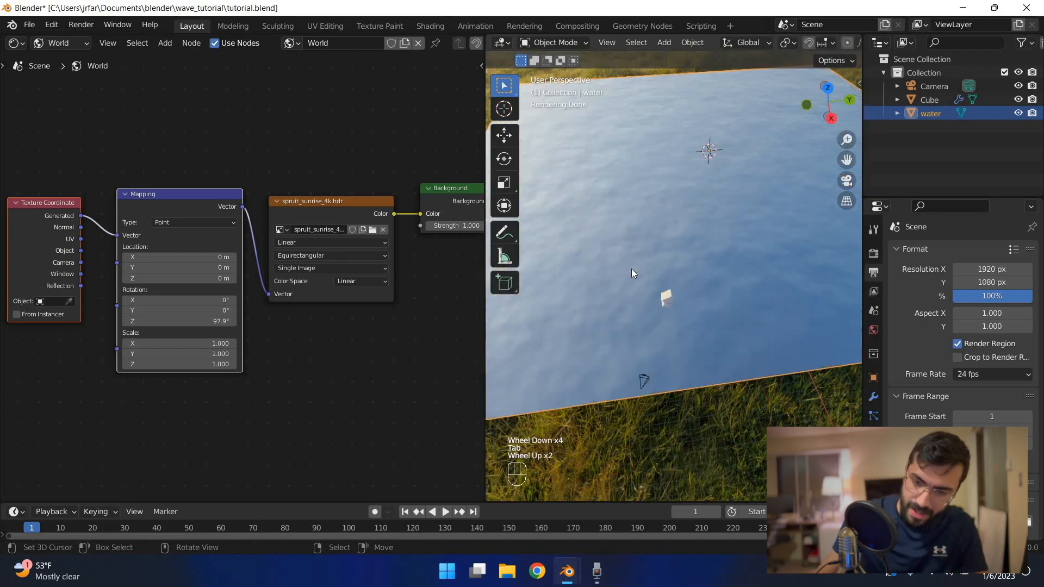
Step: Return to the camera view, save the file and switch the viewport to solid shading
key("KP_0")
key("ctrl+s")
key("ctrl+s")
key("z")
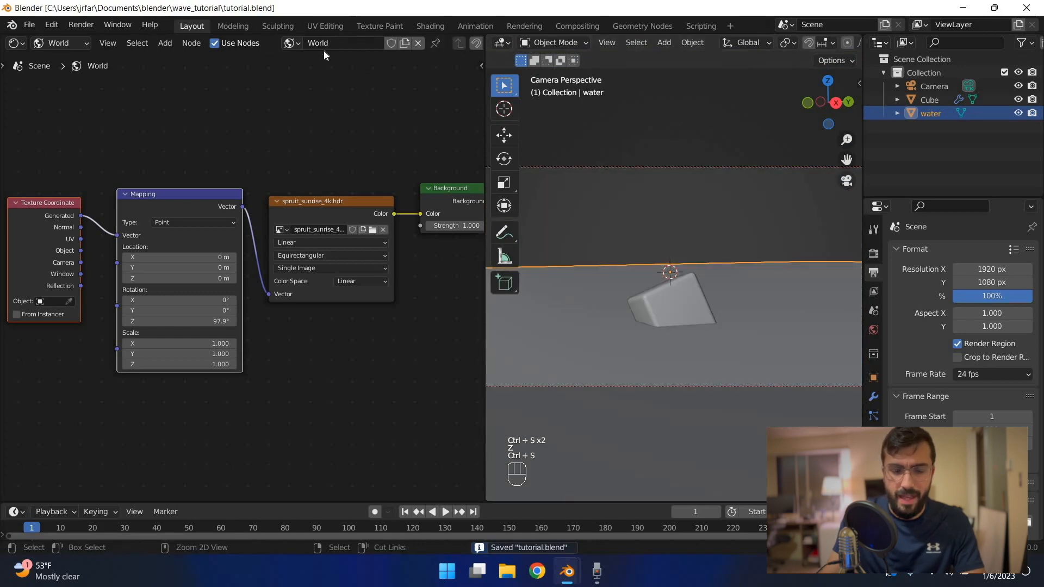
Step: Switch to the Sculpting workspace, check the camera view with rendered shading and save the file
left_click(277, 26)
scroll(556, 267, "down", 8)
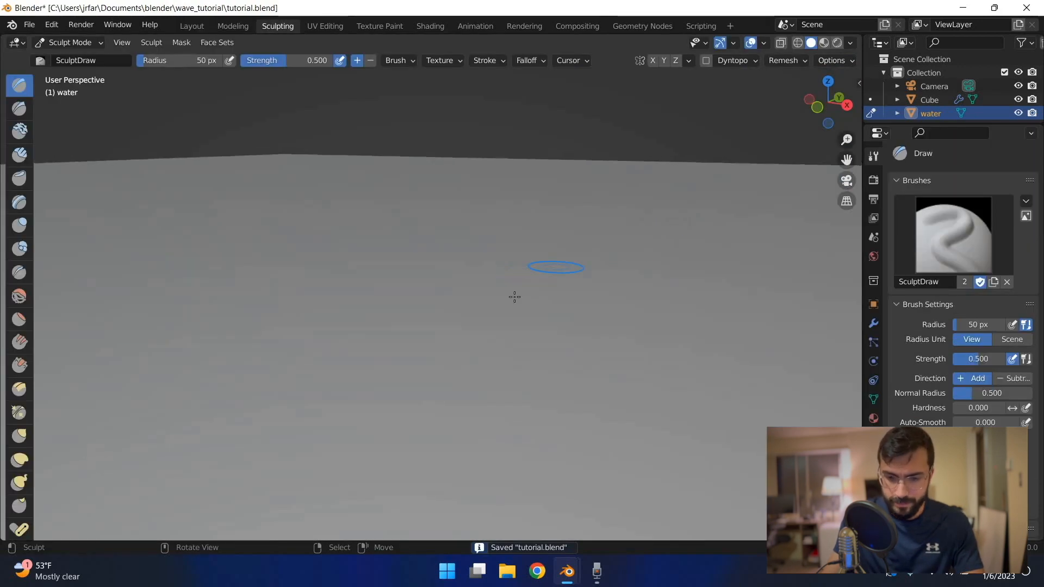
mouse_move(555, 267)
middle_mouse_down()
mouse_move(514, 297)
mouse_move(451, 270)
middle_mouse_up()
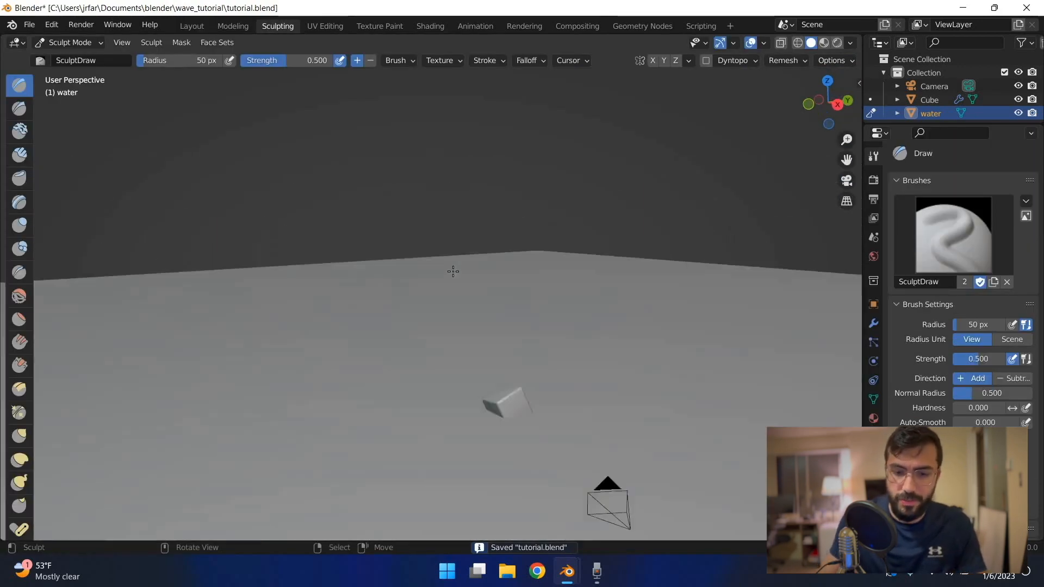
key("KP_0")
key("ctrl+s")
key("z")
key("8")
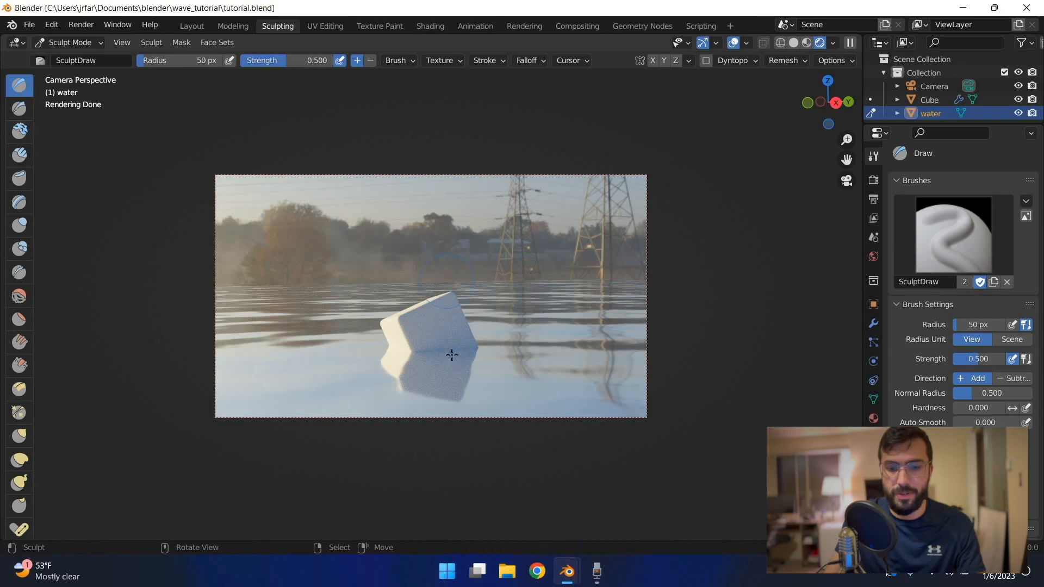
key("KP_0")
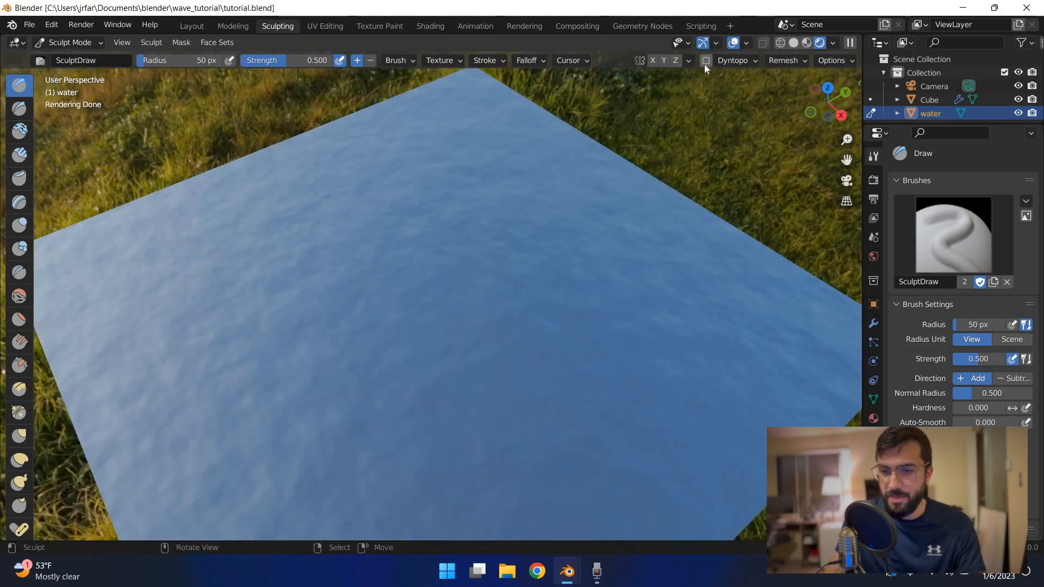
Step: Enable Dyntopo for the water plane, choose the Clay Strips brush, and set its radius to 377 px and strength to 1.000
key("ctrl+d")
left_click(658, 95)
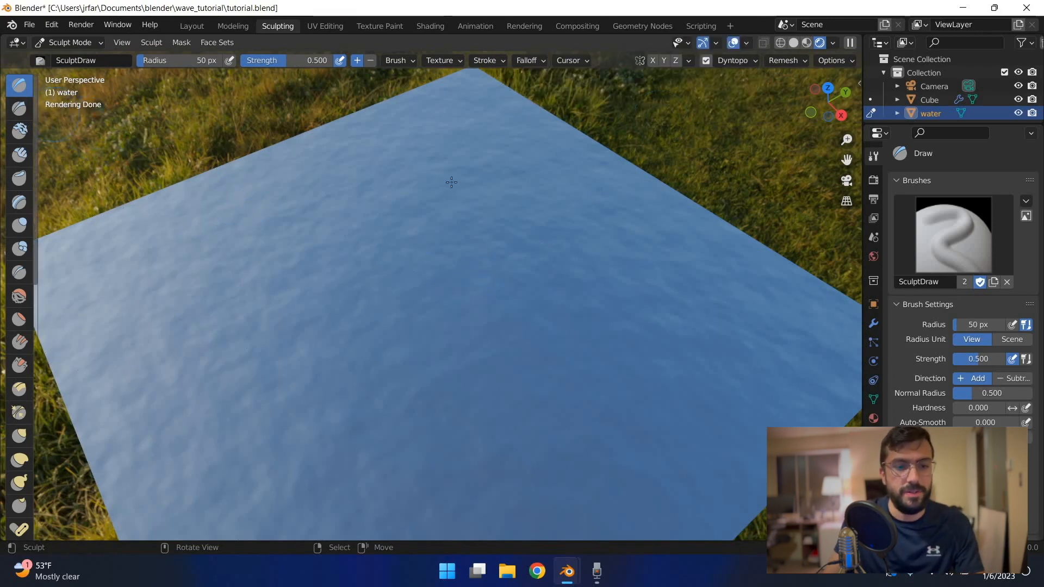
key("c")
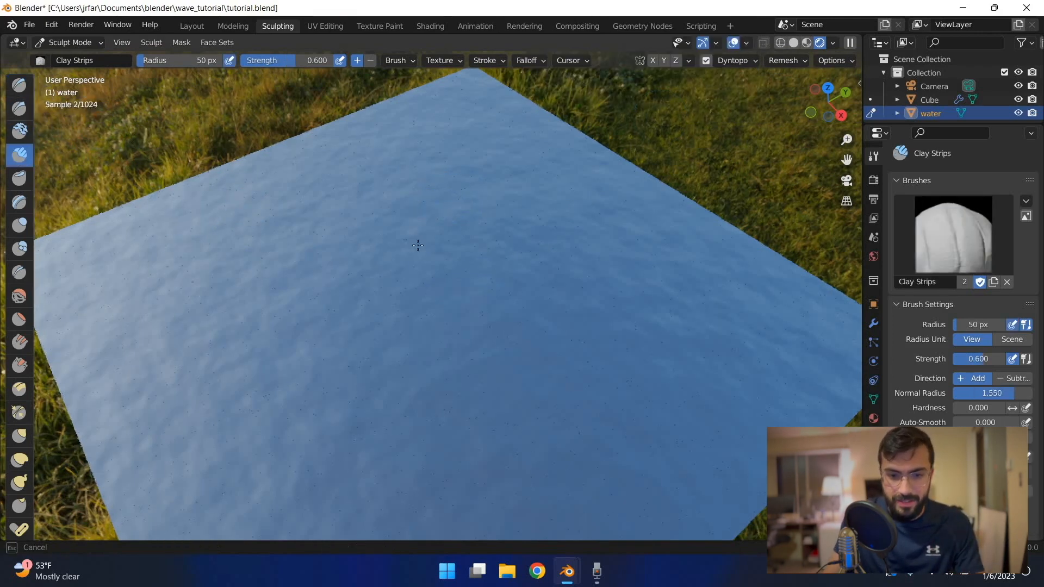
key("f")
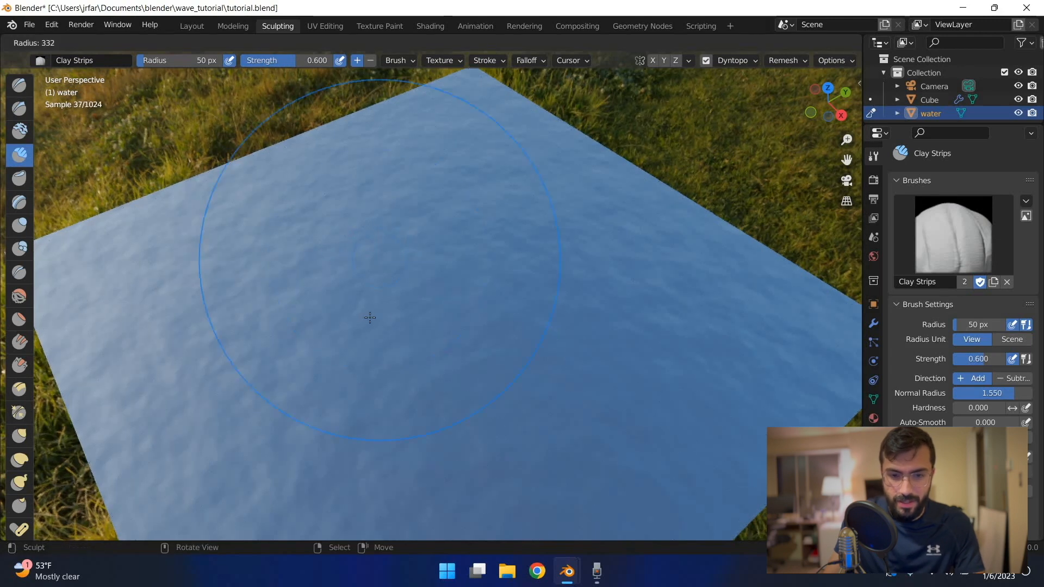
left_click(410, 285)
key("shift+f")
left_click(391, 270)
middle_click_drag(437, 252, 538, 271)
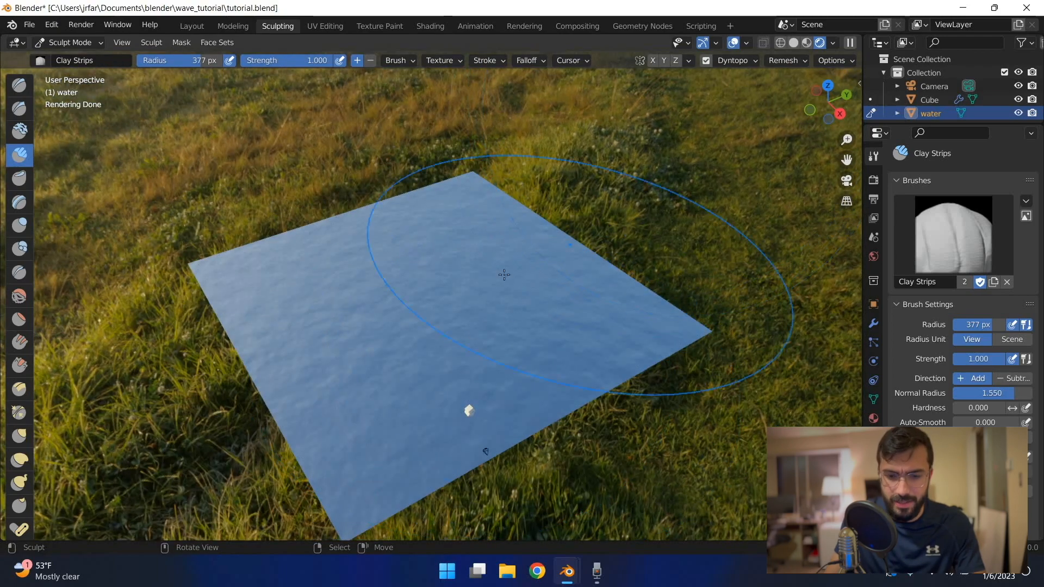
Step: Set the Clay Strips brush to a 152 px radius and 0.698 strength, and show the viewport in solid shading
scroll(449, 223, "up", 4)
middle_click_drag(542, 303, 510, 125, "shift")
scroll(380, 362, "up", 2)
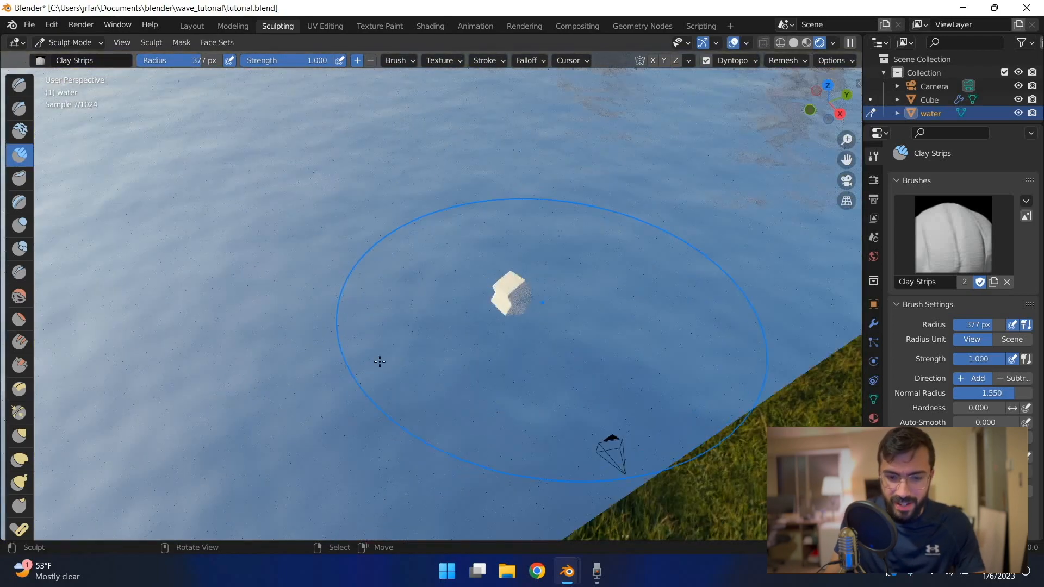
key("f")
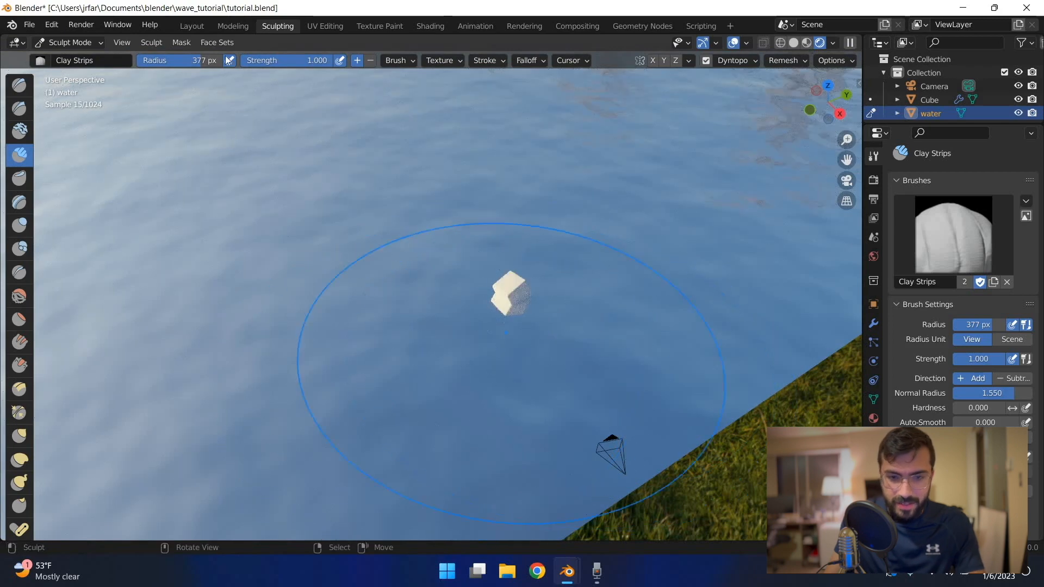
key("Escape")
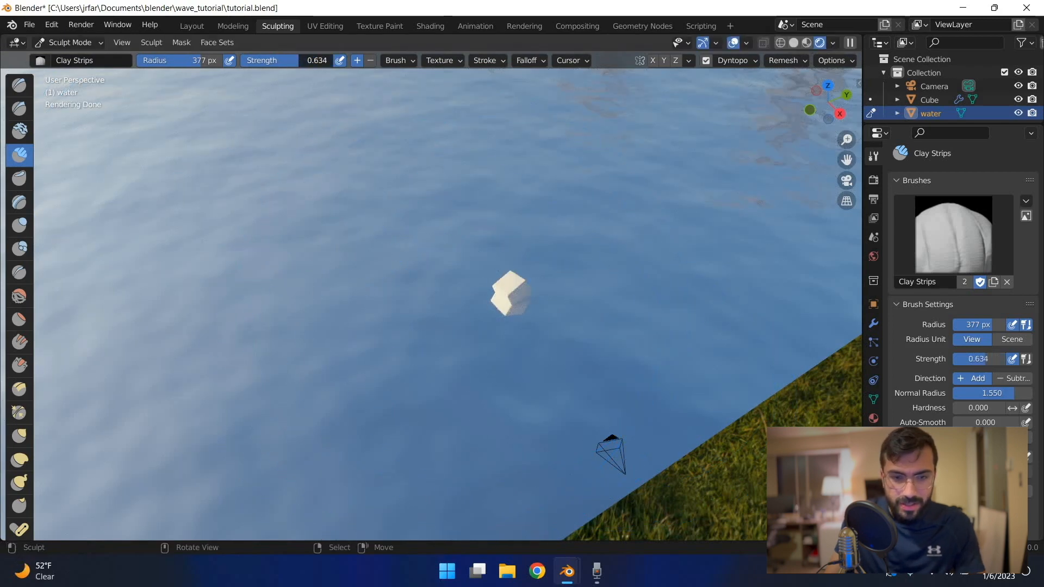
key("f")
left_click(485, 307)
scroll(699, 327, "up", 5)
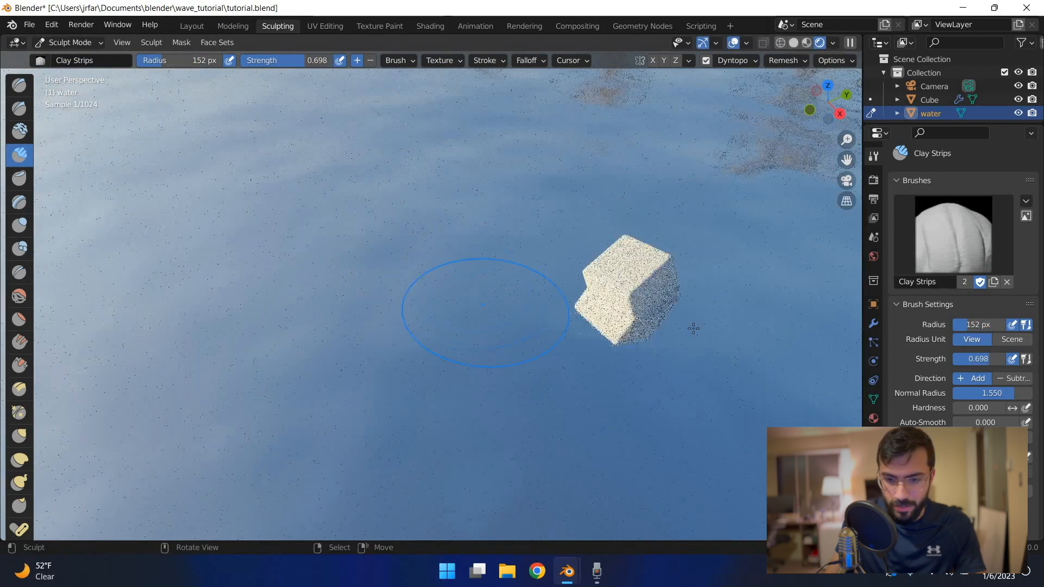
key("z")
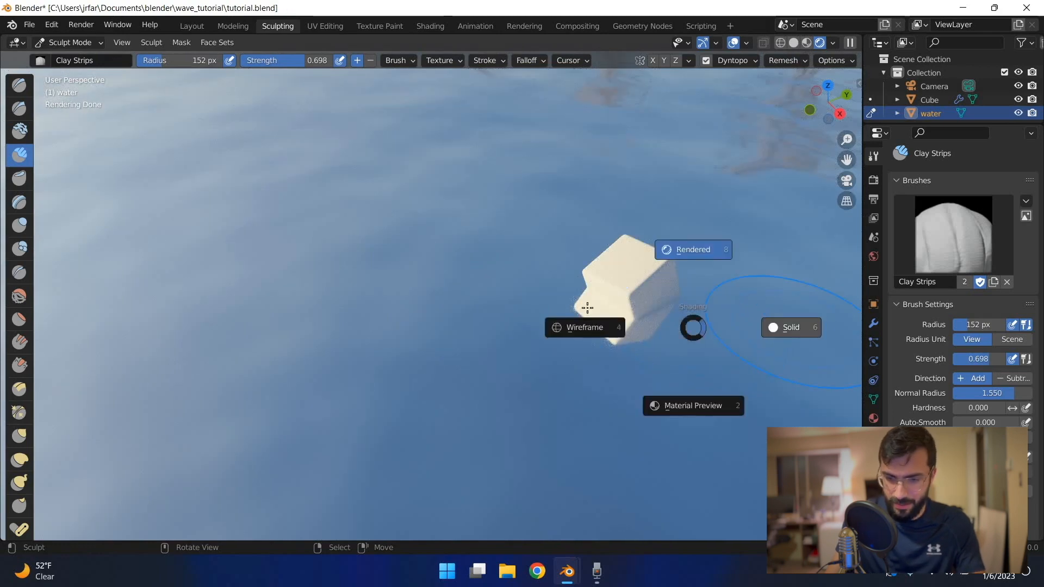
left_click(780, 326)
Step: Try raising the water plane with broad Clay Strips strokes, undo them and save the file
scroll(598, 332, "down", 3)
scroll(597, 329, "down", 8)
scroll(566, 302, "up", 2)
middle_click_drag(497, 307, 473, 288)
middle_click_drag(598, 351, 510, 318)
key("z")
left_click(509, 268)
mouse_move(510, 249)
middle_mouse_down()
mouse_move(635, 308)
mouse_move(440, 305)
middle_mouse_up()
key("z")
left_click(442, 303)
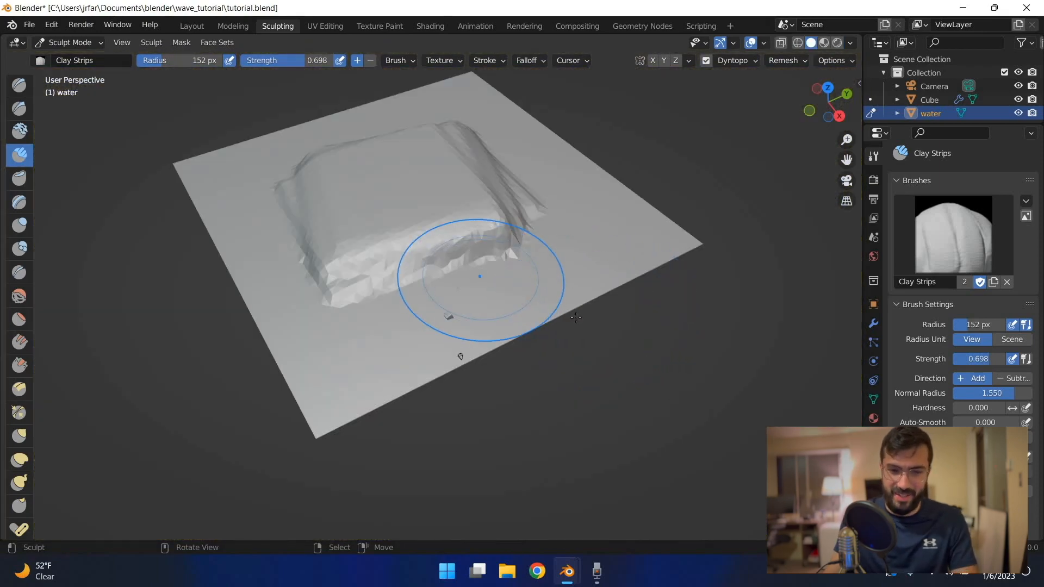
key("ctrl+z")
key("ctrl+s")
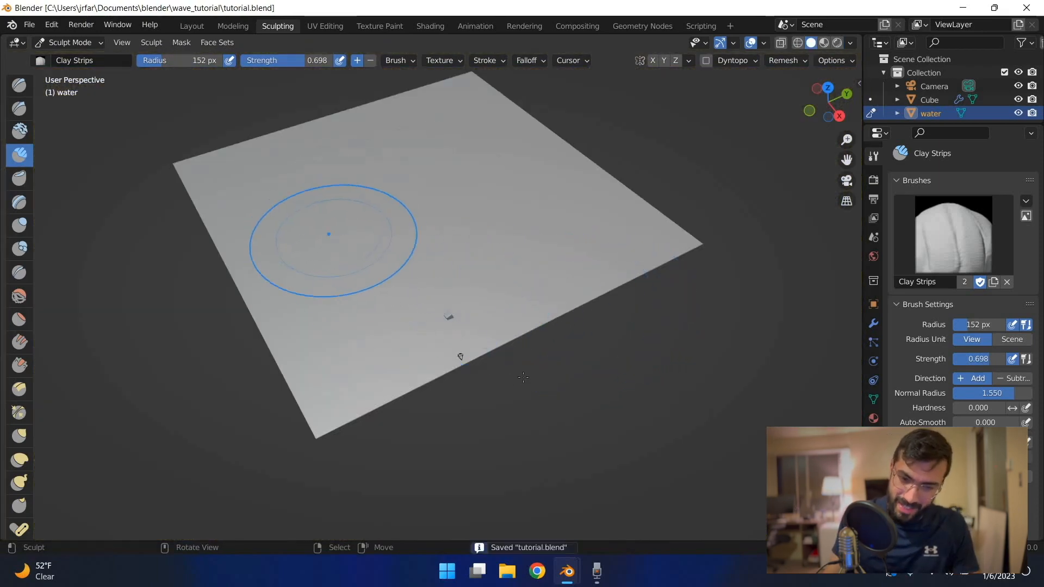
Step: Test a single Clay Strips stroke on the water beside the cube, undo it and save again
scroll(435, 338, "up", 6)
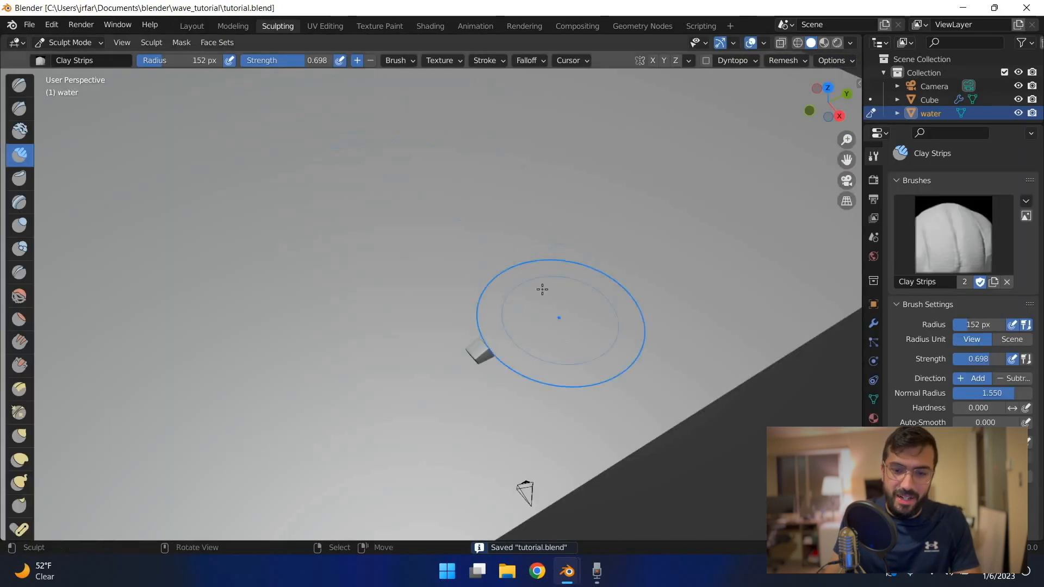
scroll(542, 289, "down", 2)
mouse_move(538, 373)
left_mouse_down()
mouse_move(461, 79)
mouse_move(463, 224)
left_mouse_up()
key("ctrl+z")
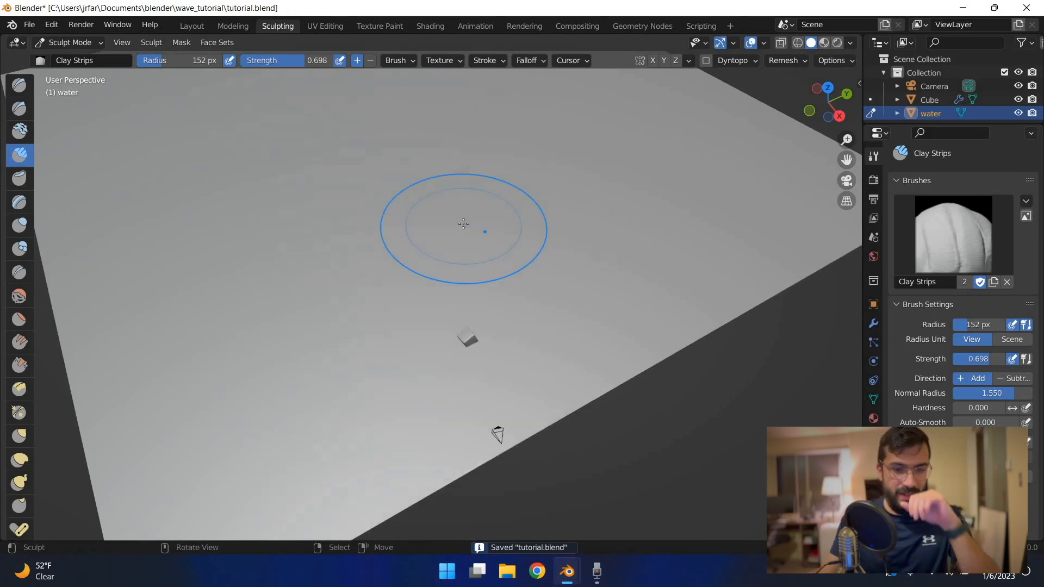
scroll(491, 307, "down", 2)
key("ctrl+s")
Step: Turn Dyntopo back on and select the Cloth brush for sculpting the water around the cube
scroll(468, 340, "up", 5)
scroll(148, 337, "down", 2)
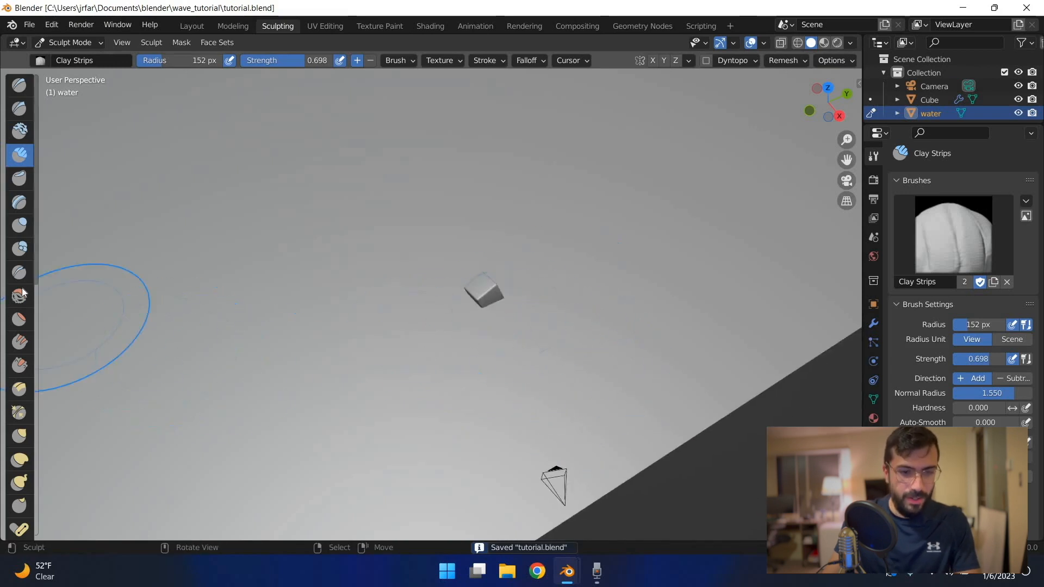
scroll(429, 329, "up", 2)
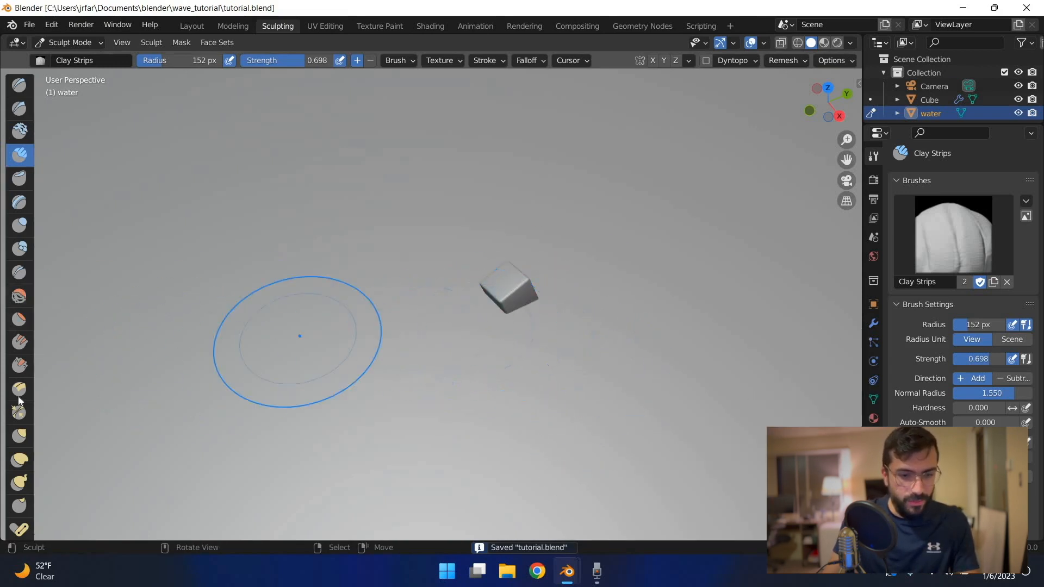
scroll(20, 339, "down", 3)
scroll(21, 339, "down", 3)
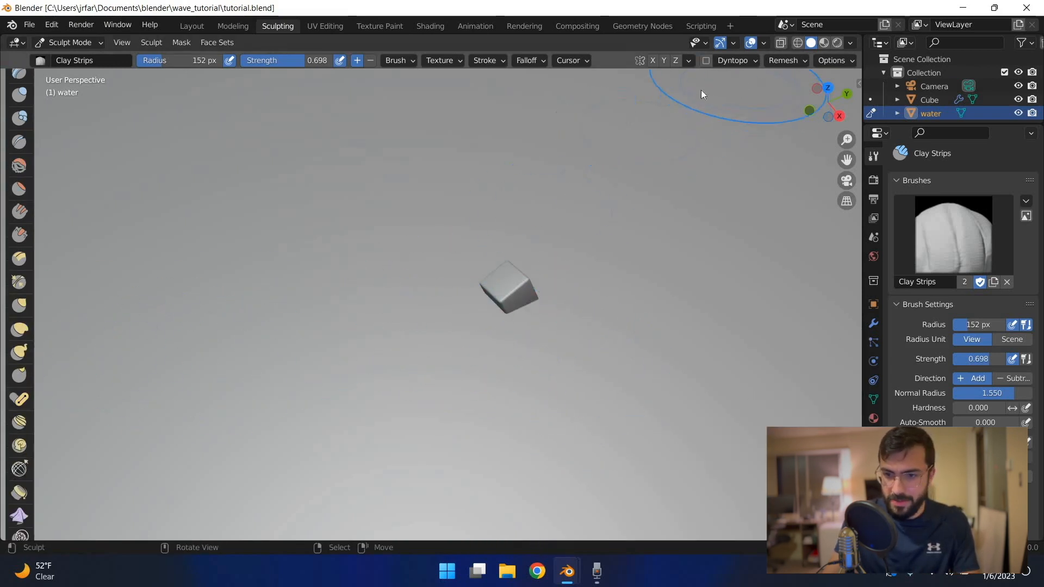
scroll(26, 383, "down", 6)
left_click(21, 385)
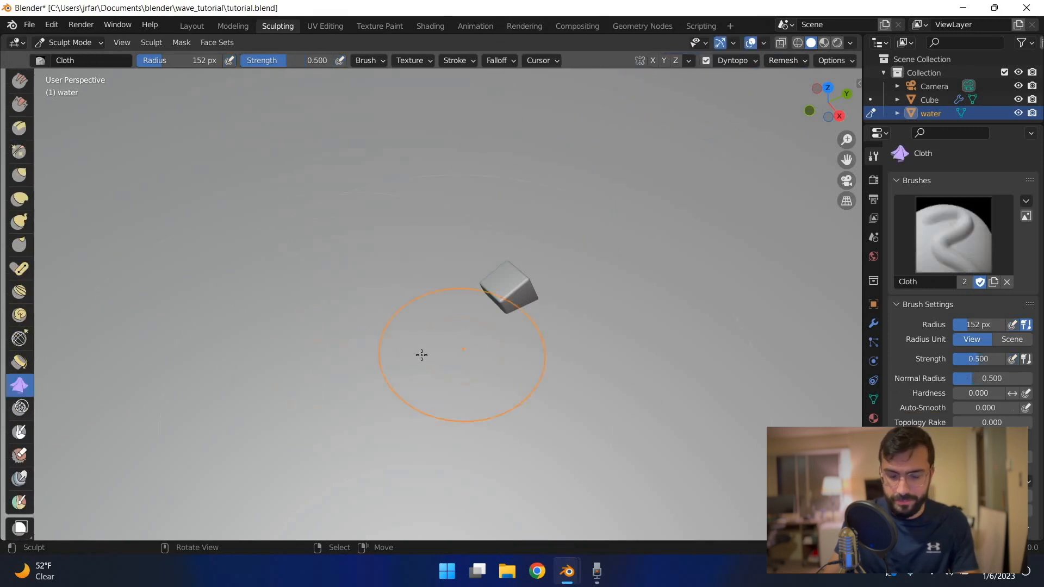
Step: Sculpt jagged ripples into the water around the cube with the Cloth brush, undoing the first stroke and redoing it
left_click_drag(619, 295, 578, 296)
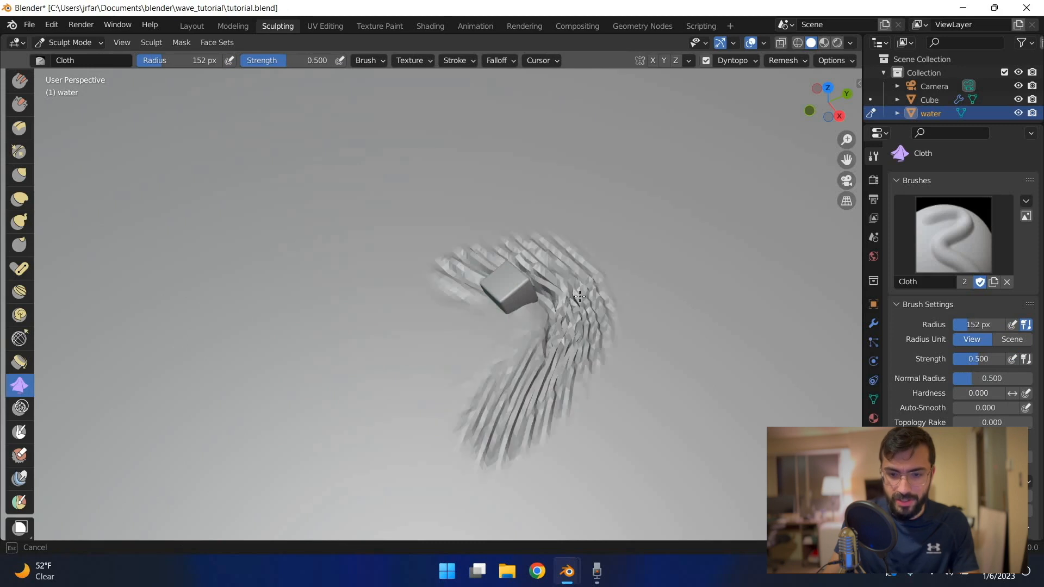
middle_click_drag(408, 313, 436, 333)
key("ctrl+z")
left_click_drag(448, 325, 475, 314)
middle_click_drag(475, 315, 432, 327)
Step: Check the ripples through the camera with rendered shading, return to solid shading and save the file
key("KP_0")
key("z")
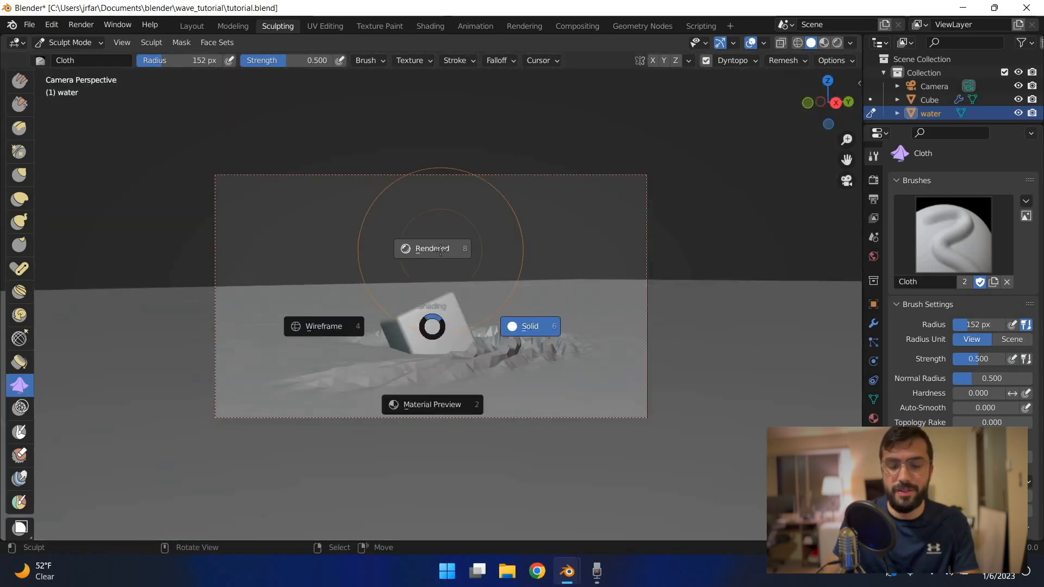
left_click(440, 251)
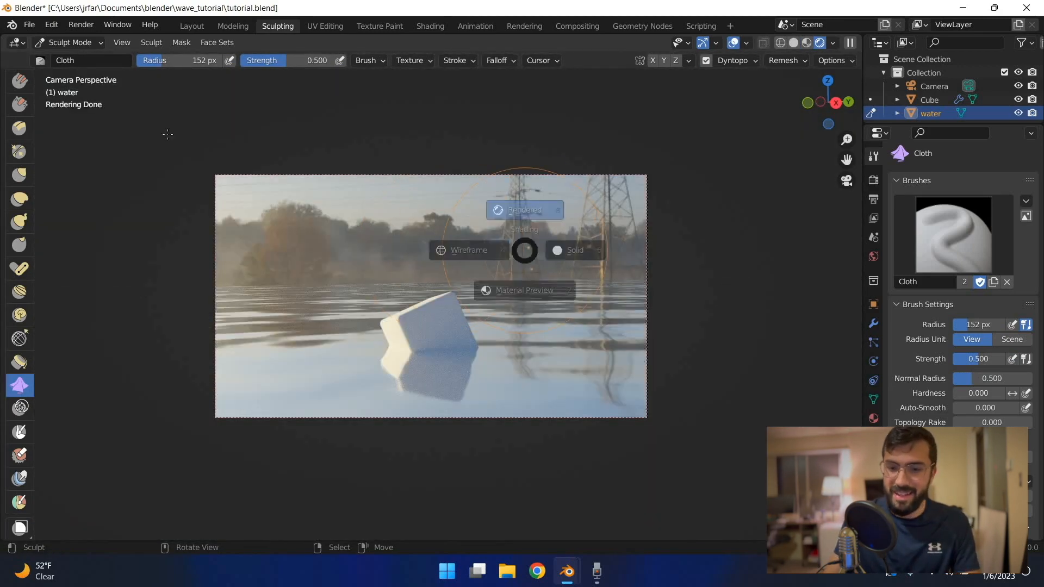
left_click(594, 252)
key("ctrl+s")
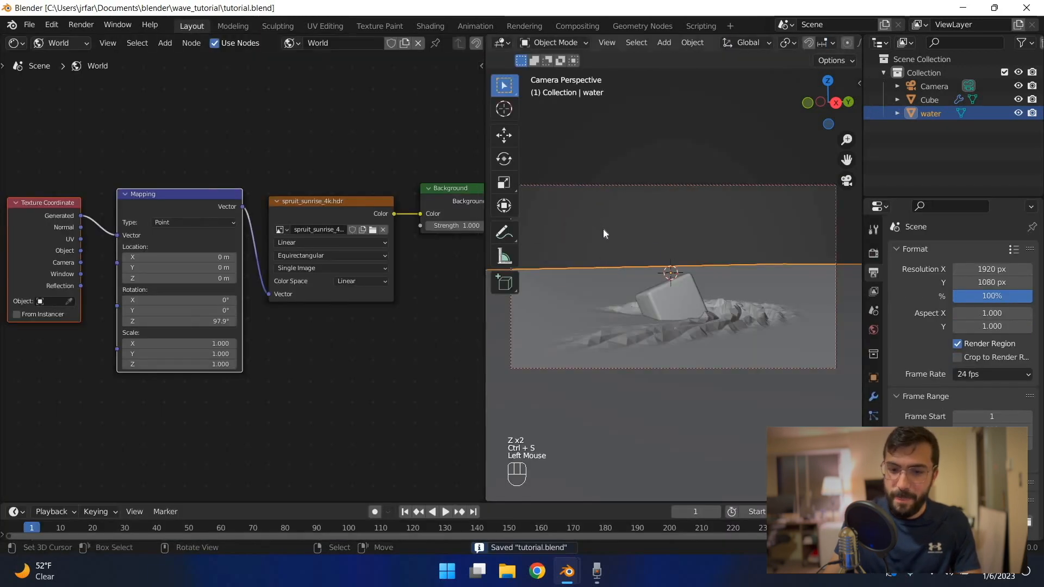
Step: Select the Smooth brush in the Sculpting workspace, undo a test stroke on the ripples and resize the brush
key("z")
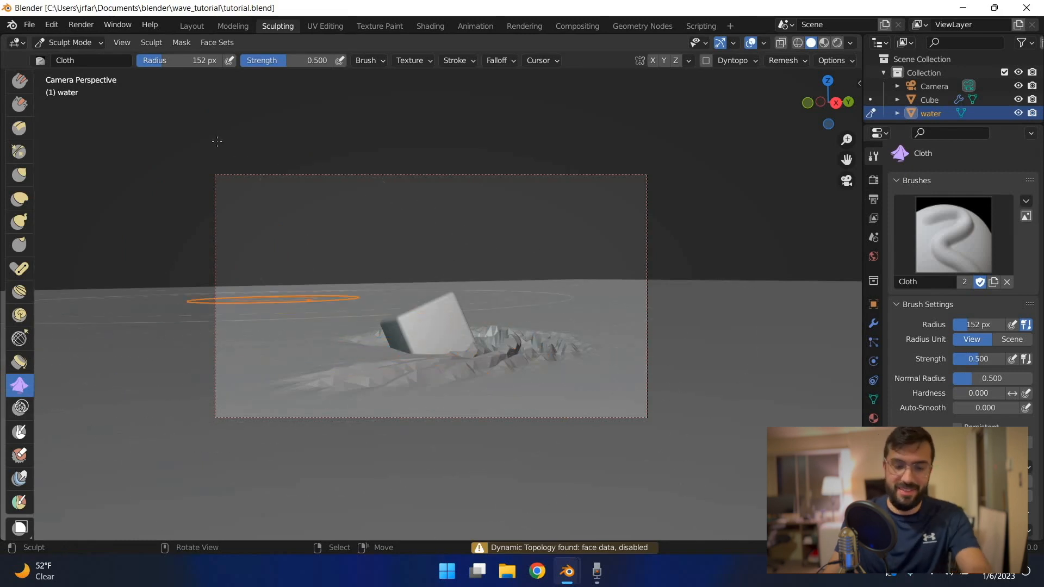
middle_click_drag(226, 187, 26, 123)
scroll(22, 188, "up", 5)
scroll(22, 187, "up", 2)
left_click(19, 187)
scroll(493, 402, "up", 3)
mouse_move(492, 401)
middle_mouse_down()
mouse_move(471, 331)
mouse_move(422, 300)
mouse_move(399, 158)
middle_mouse_up()
scroll(423, 301, "up", 4)
mouse_move(423, 282)
left_mouse_down()
mouse_move(429, 337)
mouse_move(480, 296)
mouse_move(486, 307)
left_mouse_up()
key("ctrl+z")
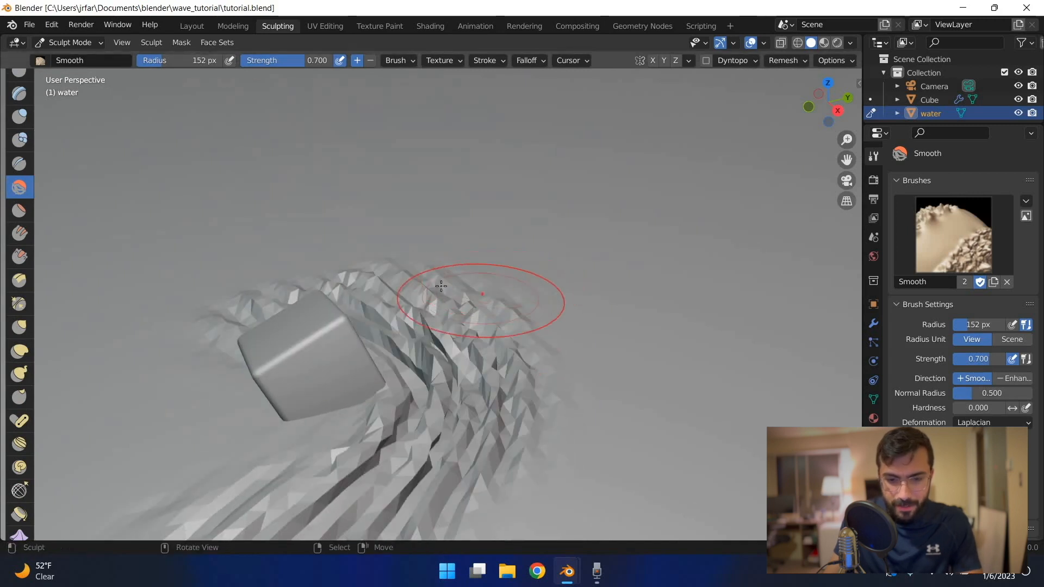
key("f")
left_click(398, 321)
Step: Soften the jagged ripples around the cube with several Smooth brush strokes
left_click_drag(398, 321, 478, 382)
mouse_move(398, 265)
left_mouse_down()
mouse_move(393, 304)
mouse_move(405, 353)
left_mouse_up()
scroll(477, 381, "down", 3)
left_click_drag(478, 380, 265, 424)
left_click_drag(338, 291, 300, 294)
left_click_drag(263, 425, 331, 474)
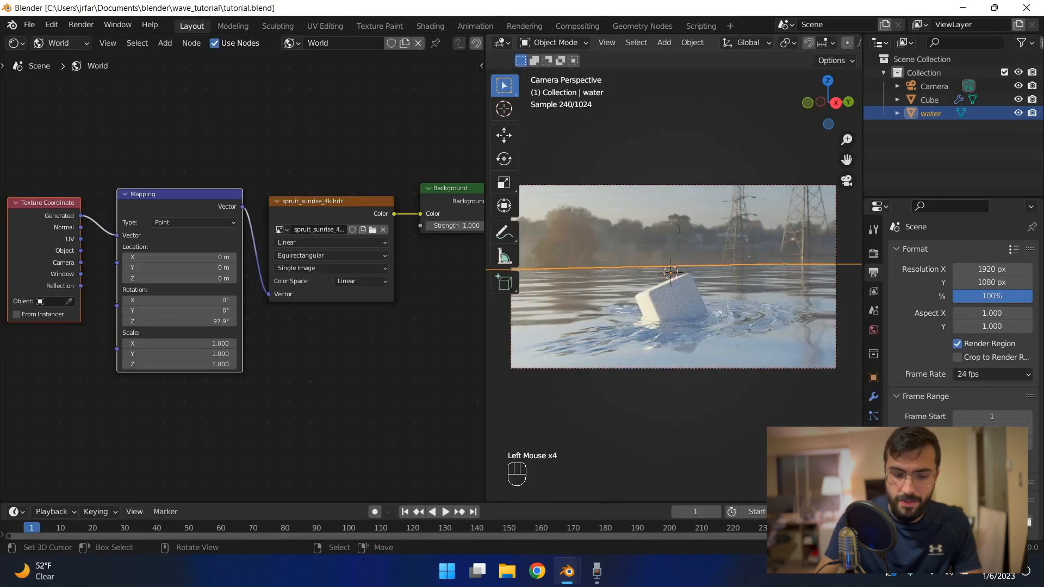
Step: Apply Shade Smooth to the water object in the Layout workspace and save the file
key("space")
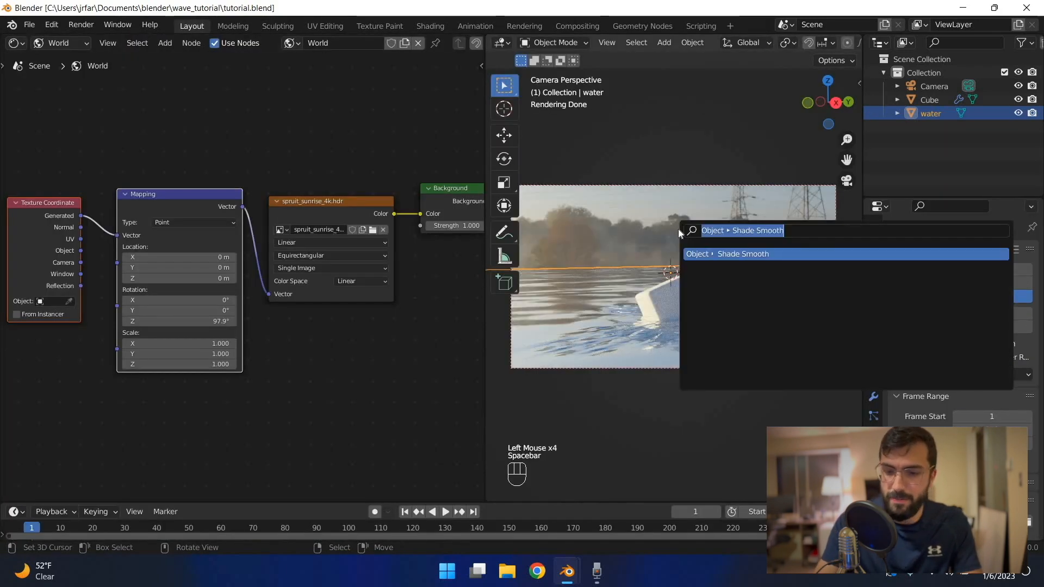
key("Return")
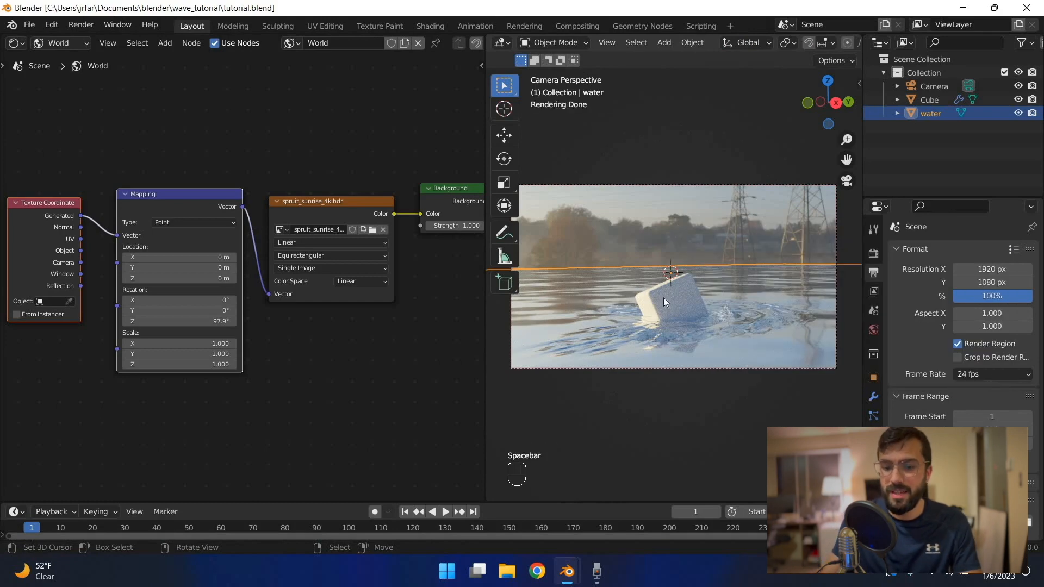
right_click(664, 300)
scroll(669, 312, "up", 3)
key("ctrl+s")
scroll(668, 312, "down", 3)
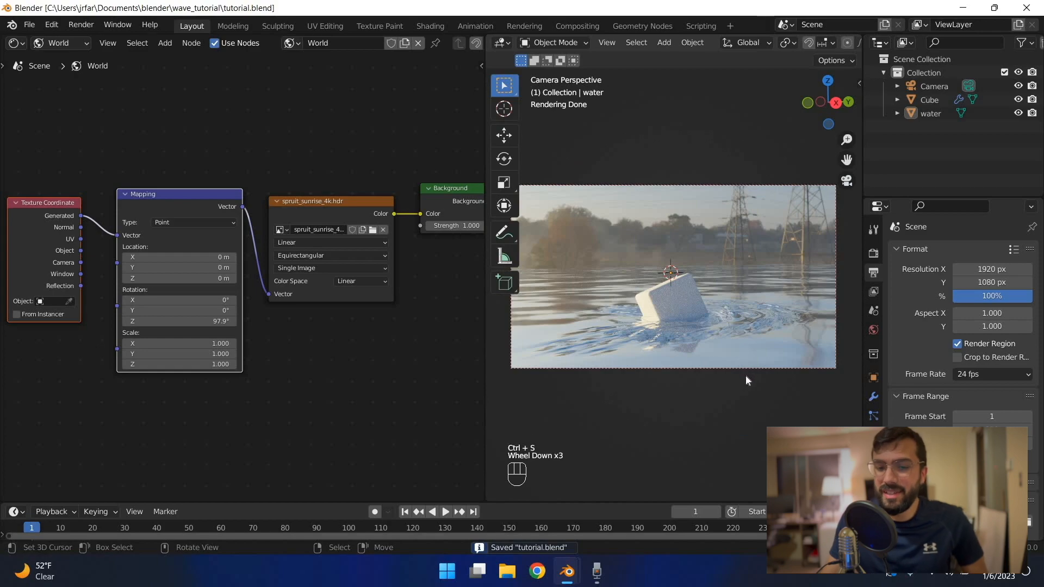
Step: Examine the rendered ripples up close and from above, then restore the camera view and save the file
scroll(744, 379, "up", 3)
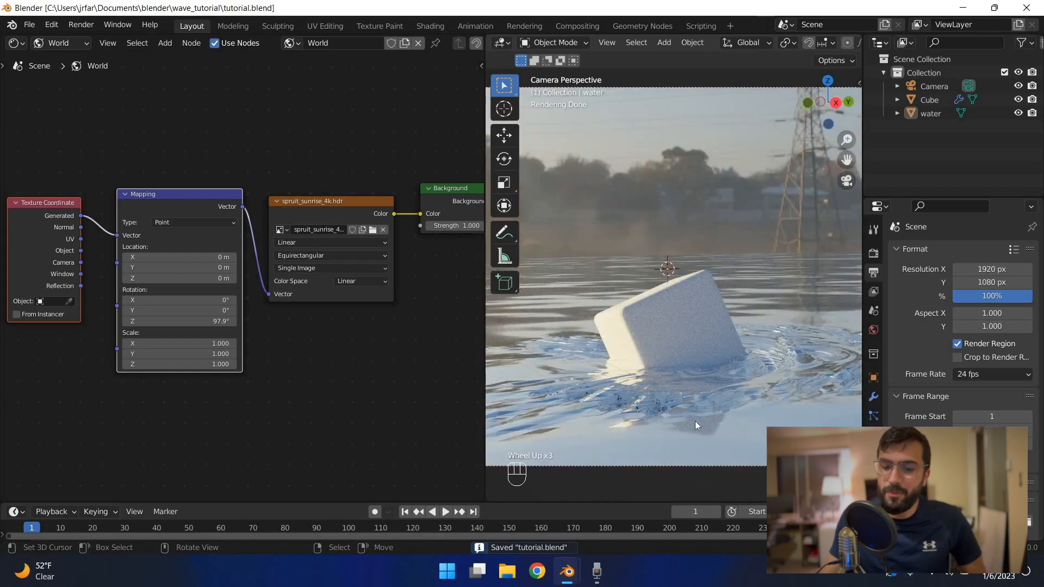
scroll(694, 421, "down", 3)
middle_click_drag(712, 400, 754, 377)
scroll(729, 360, "down", 1)
scroll(729, 360, "up", 1)
scroll(755, 377, "down", 1)
key("ctrl+s")
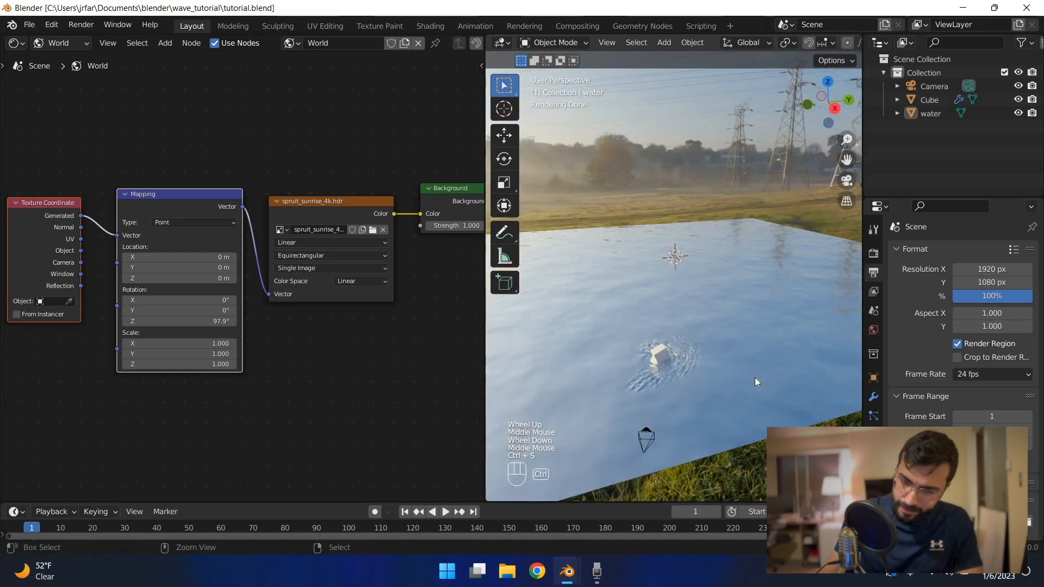
key("KP_0")
key("ctrl+s")
key("ctrl+s")
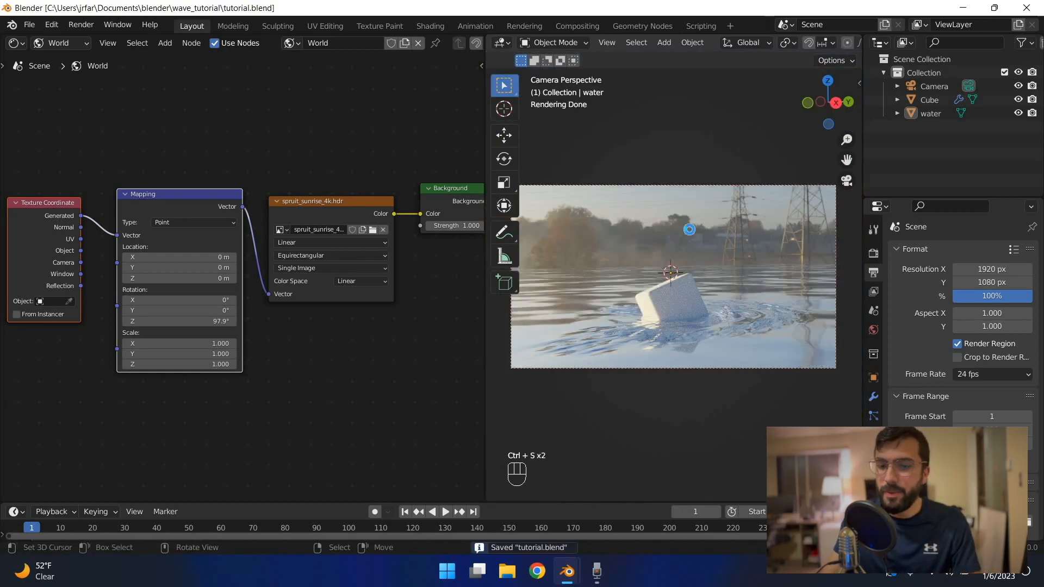
Step: Select the camera, enable Depth of Field in its settings and save the file
right_click(933, 86)
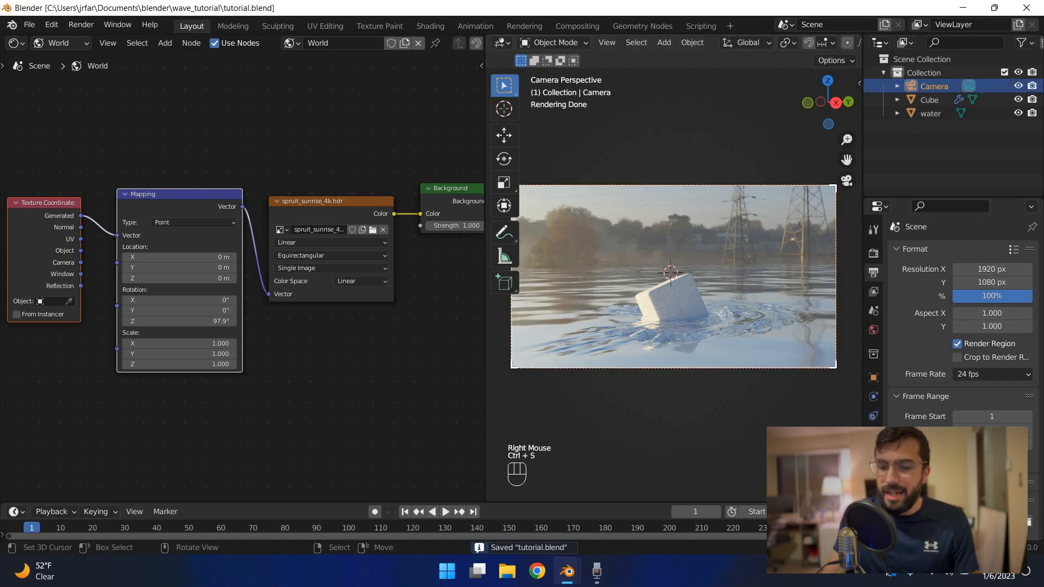
left_click(873, 396)
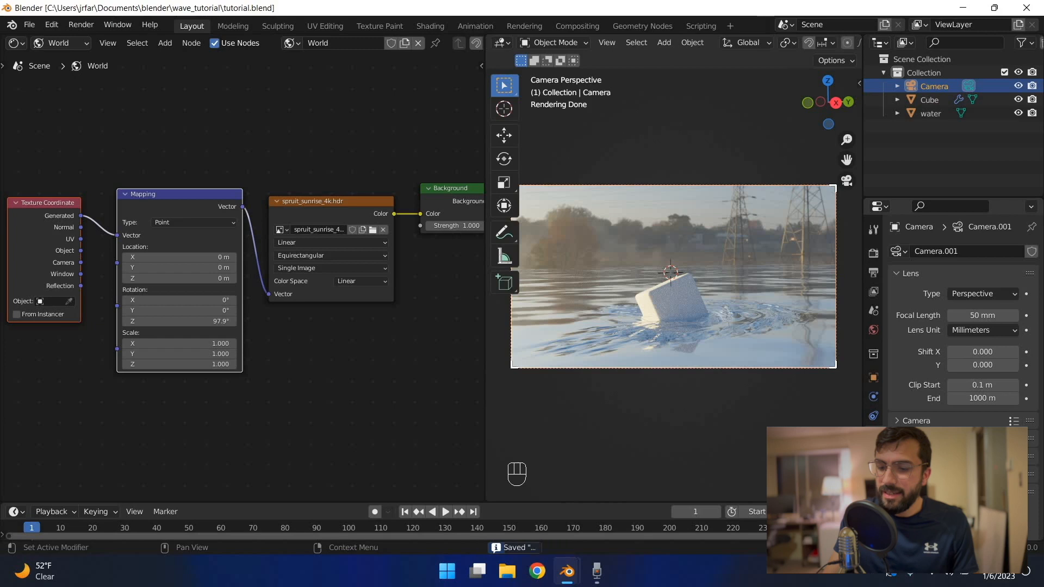
left_click(906, 492)
scroll(924, 479, "down", 5)
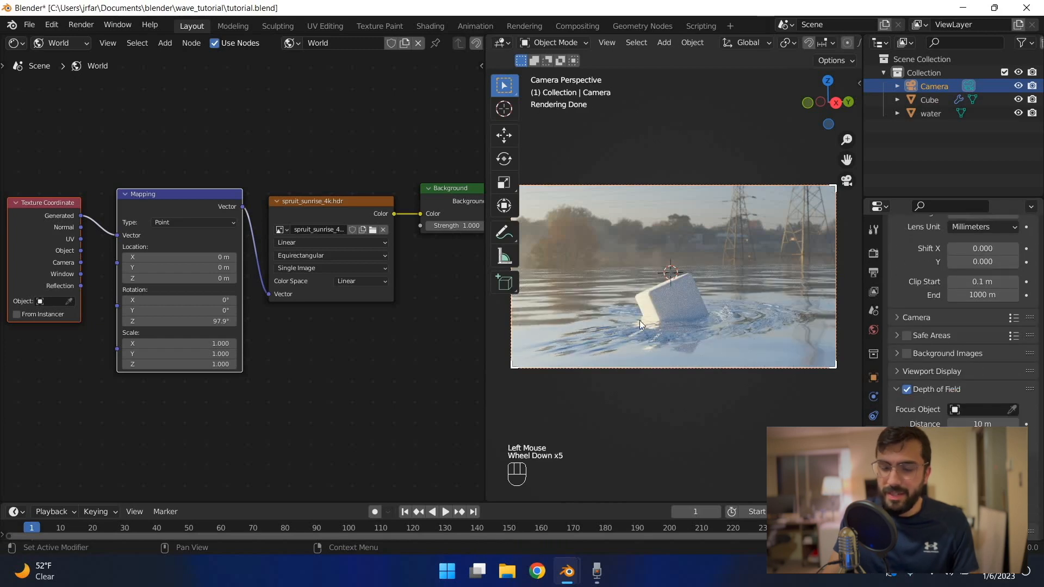
key("ctrl+s")
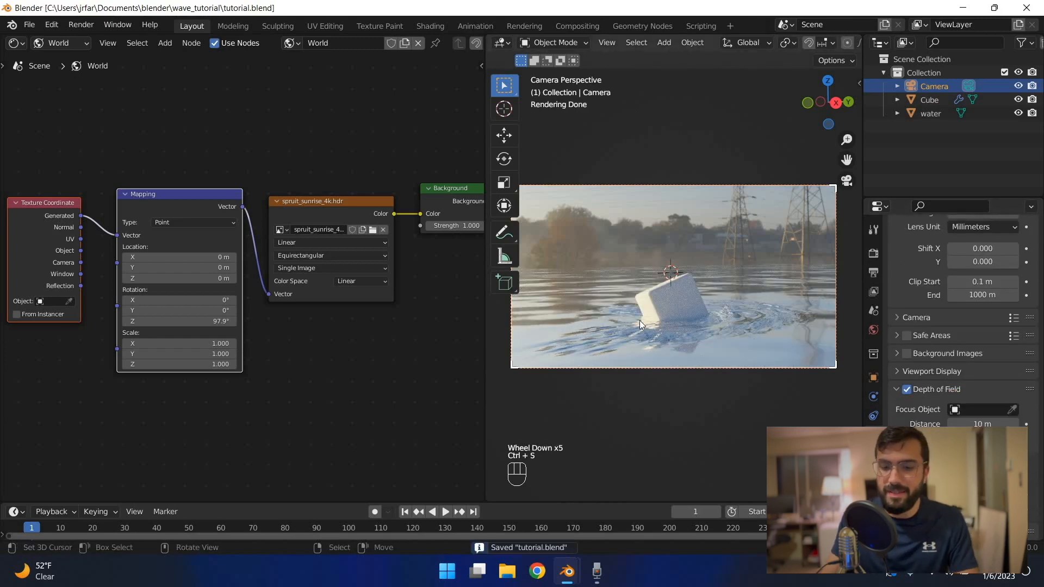
key("shift+a")
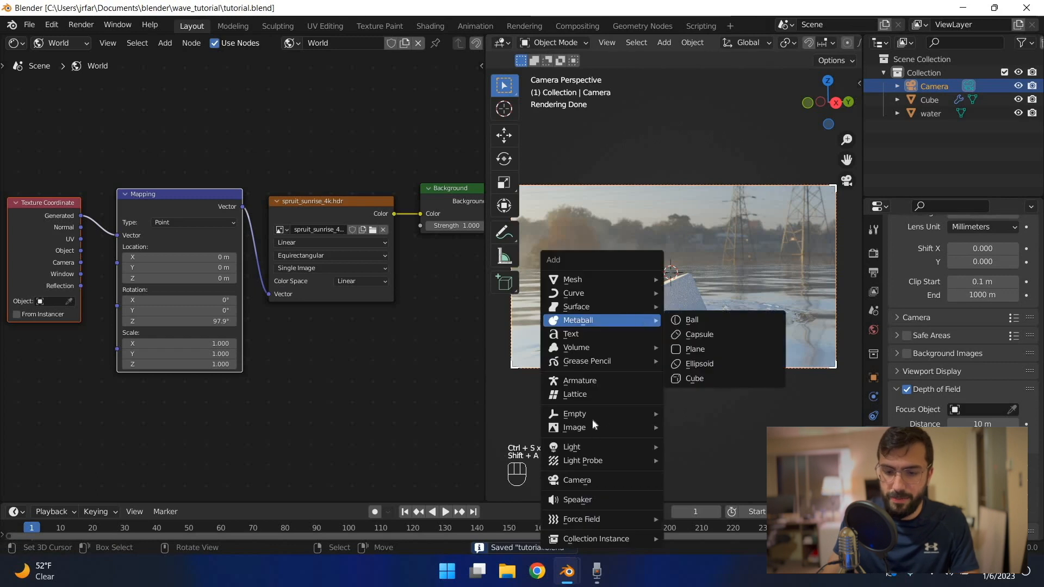
mouse_move(576, 414)
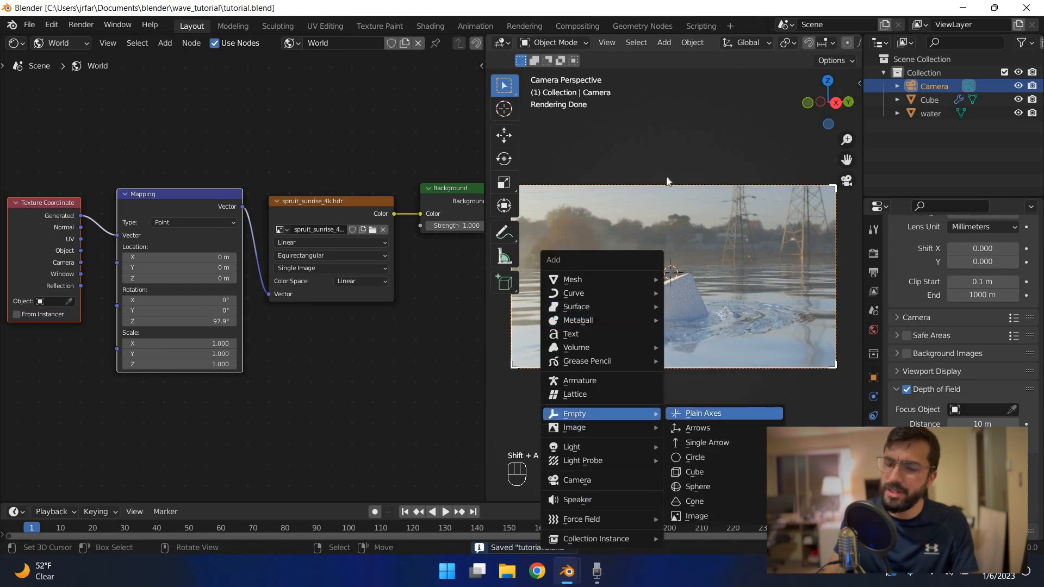
key("ctrl+s")
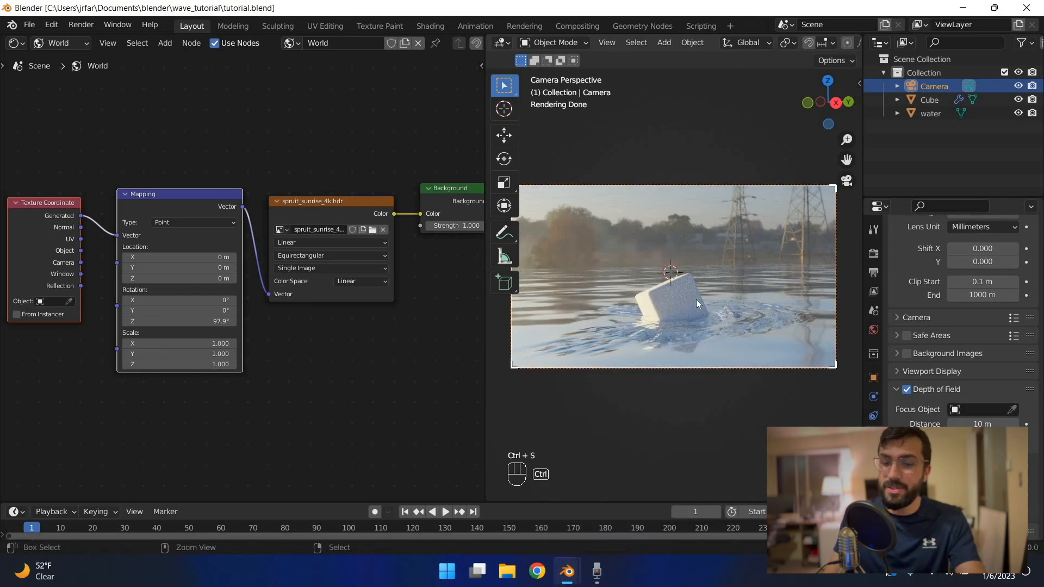
right_click(767, 354)
right_click(806, 191)
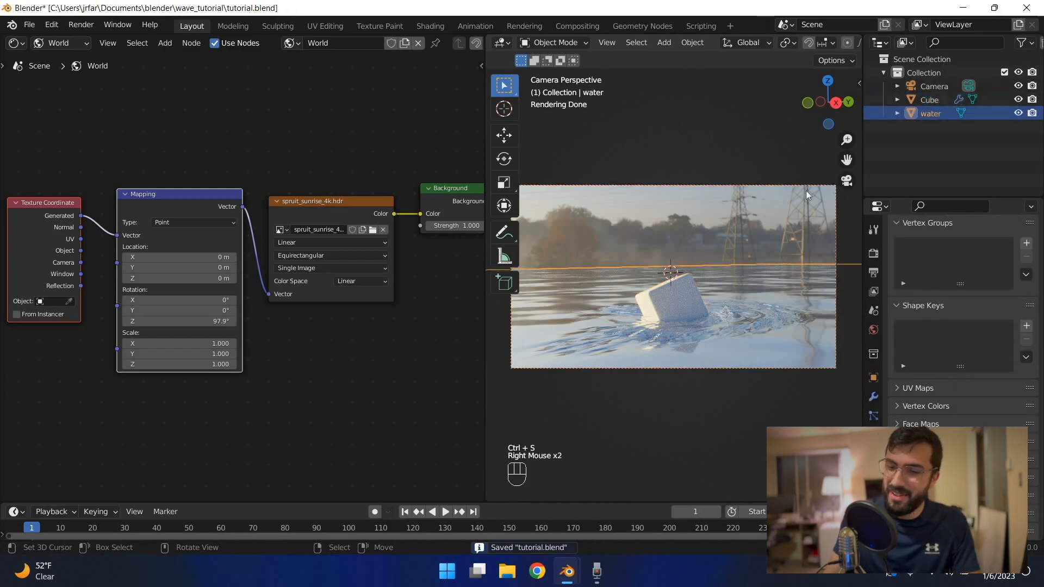
right_click(806, 190)
Step: Set the camera's depth-of-field Focus Object to Cube and save the file
key("ctrl+s")
scroll(957, 315, "down", 2)
left_click(981, 409)
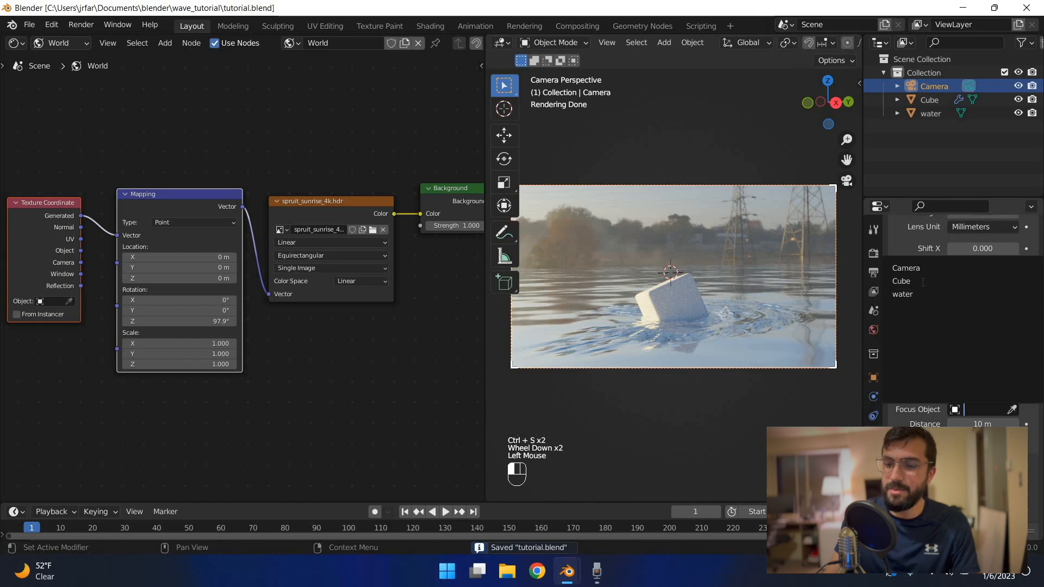
left_click(902, 280)
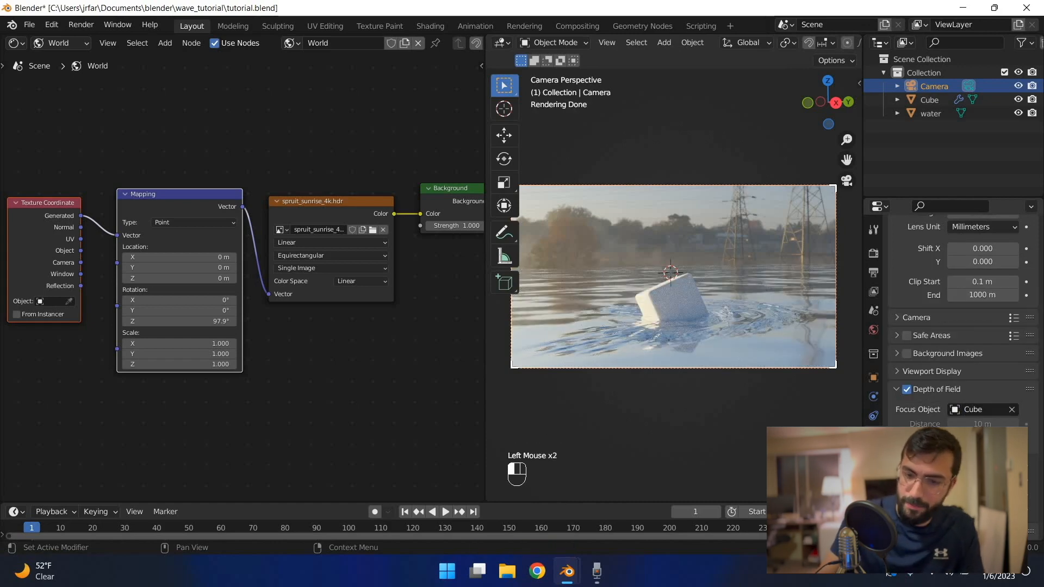
key("ctrl+s")
Step: Lower the camera's depth-of-field F-Stop to blur the background behind the cube, deselect the camera and save the file
left_click_drag(983, 463, 967, 463)
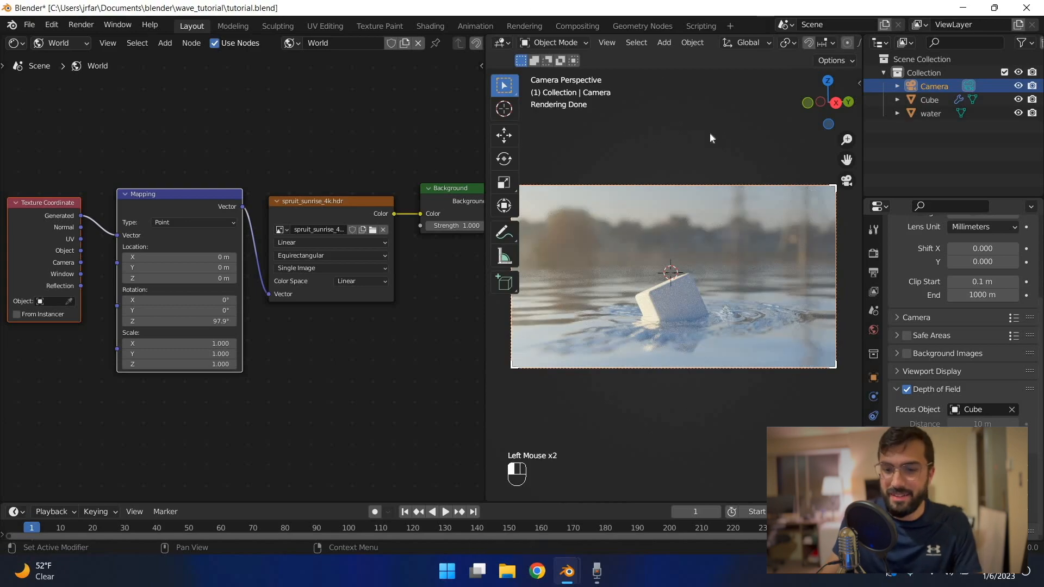
right_click(749, 261)
key("ctrl+s")
key("ctrl+s")
scroll(748, 275, "up", 4)
scroll(747, 275, "down", 3)
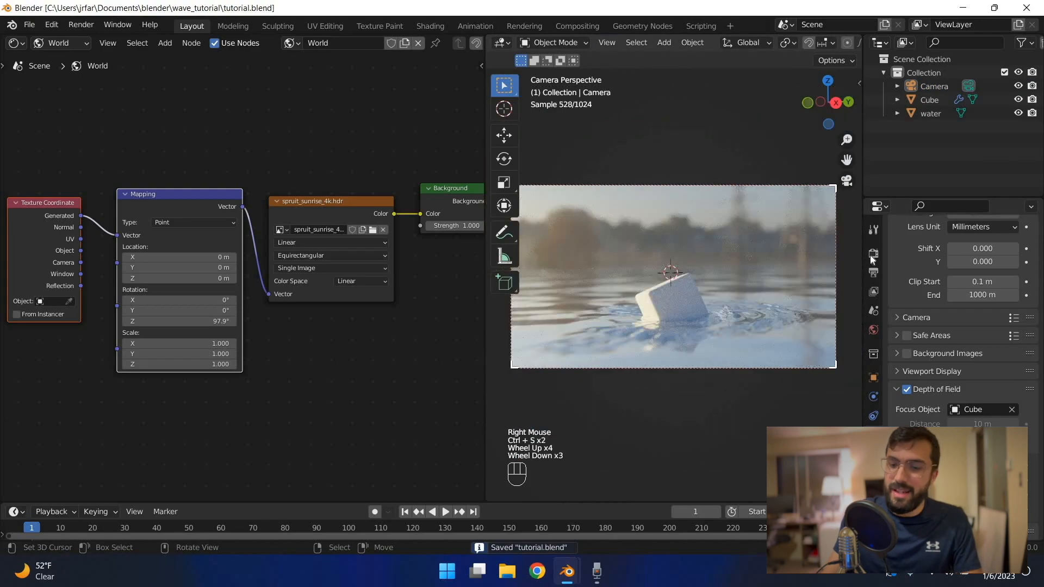
key("ctrl+s")
Step: With the viewport in Solid shading, set the final render's Max Samples to 512 and save the file
key("z")
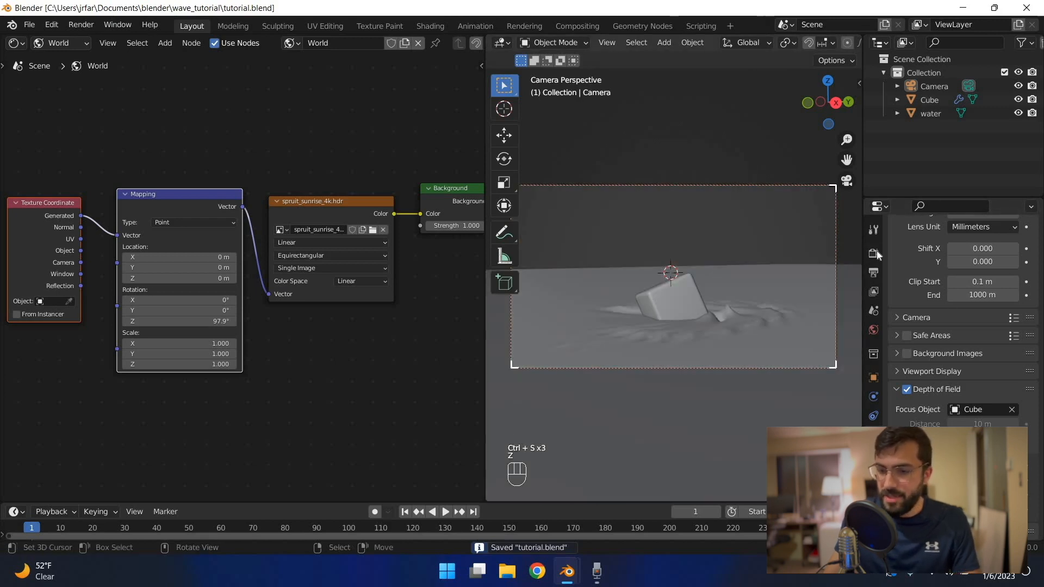
left_click(872, 253)
scroll(919, 305, "up", 3)
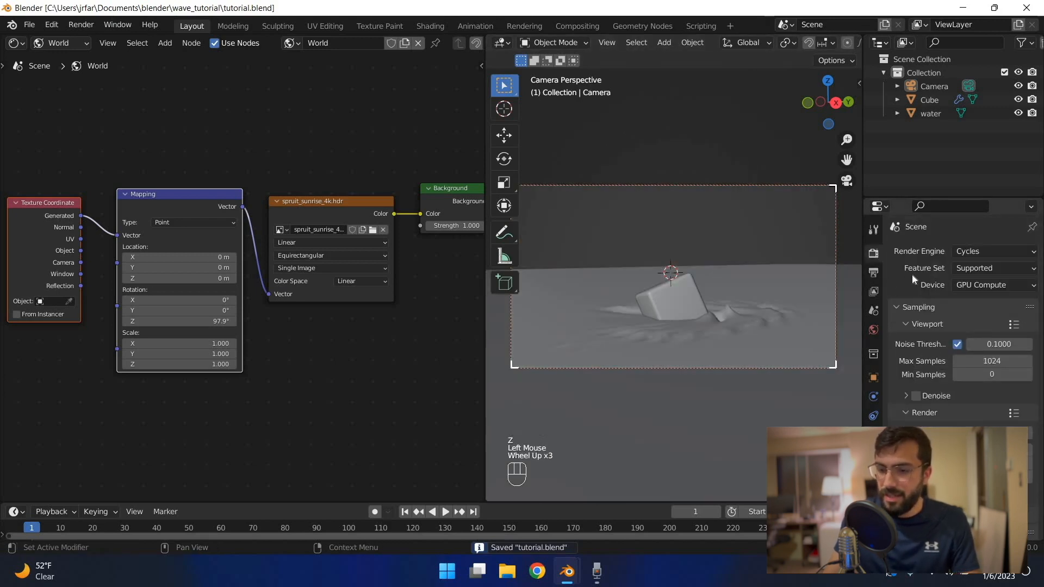
key("ctrl+s")
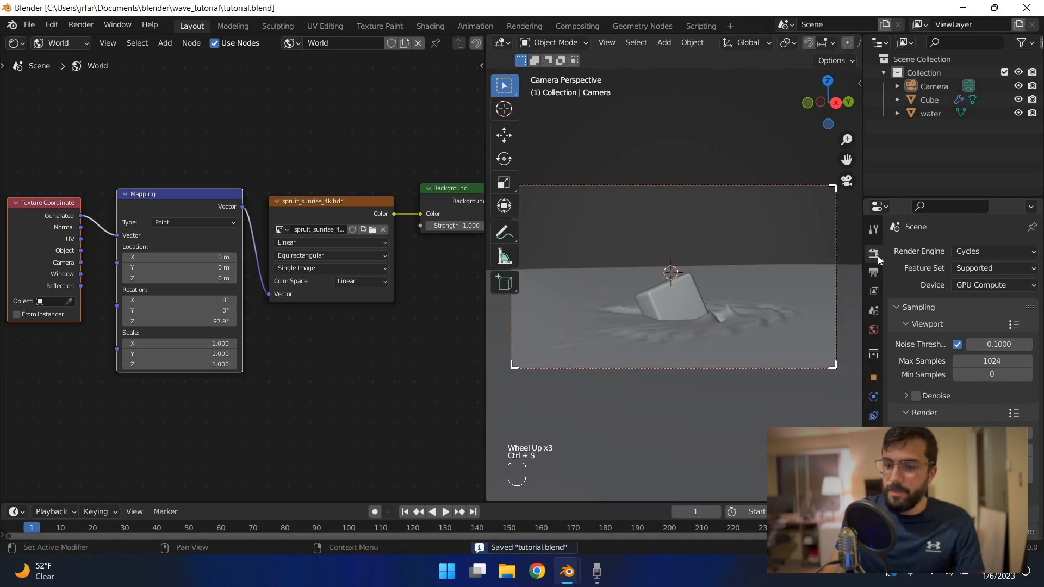
left_click(991, 450)
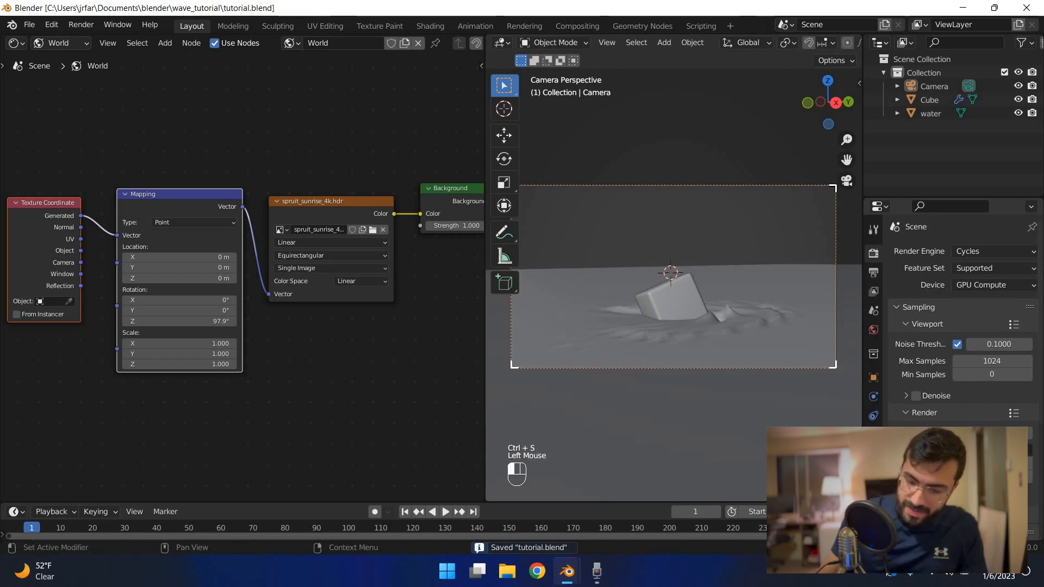
key("ctrl+s")
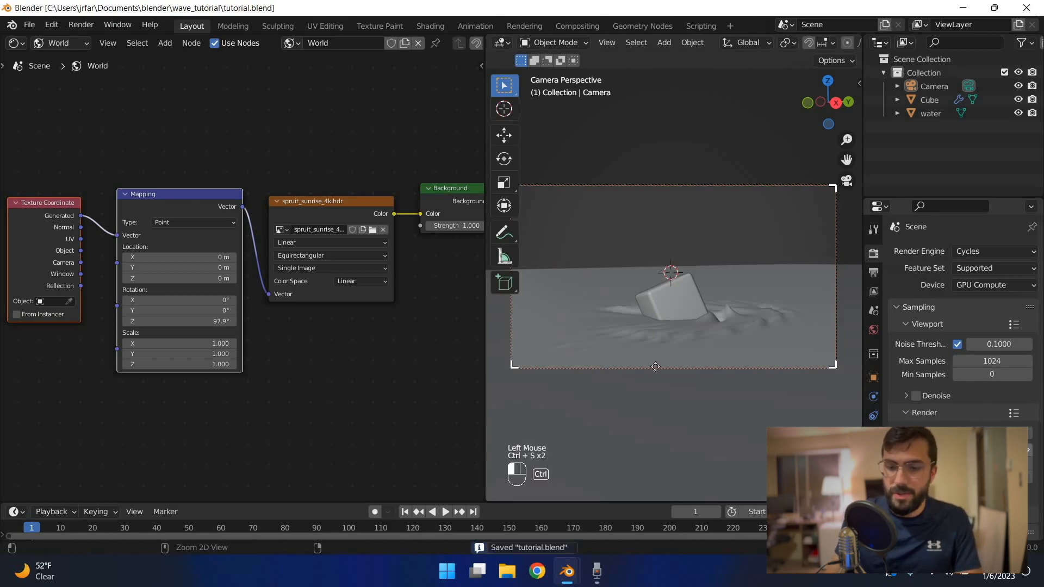
key("ctrl+s")
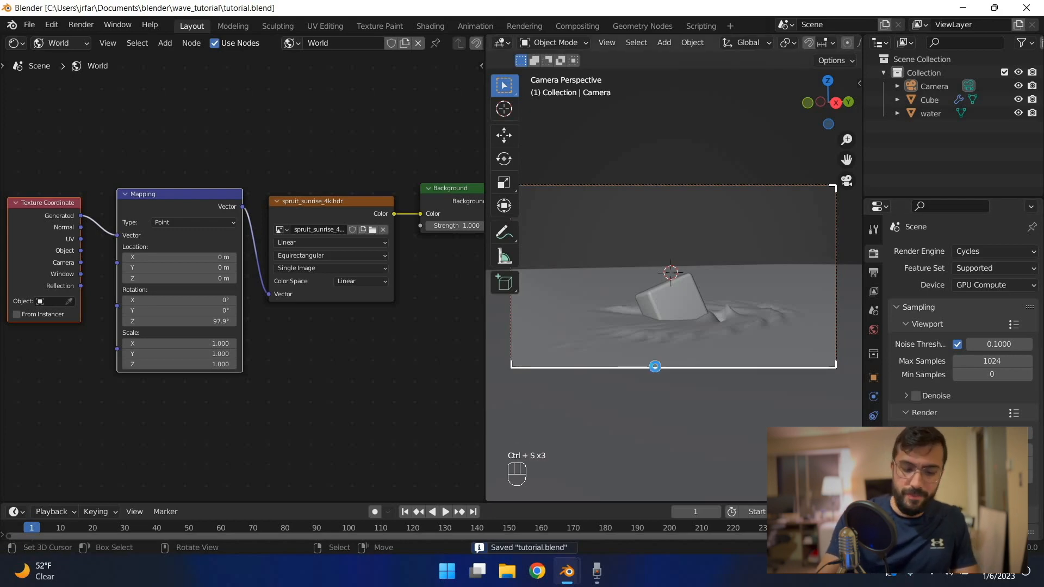
Step: Render the image, examine the result and close the render window
key("F12")
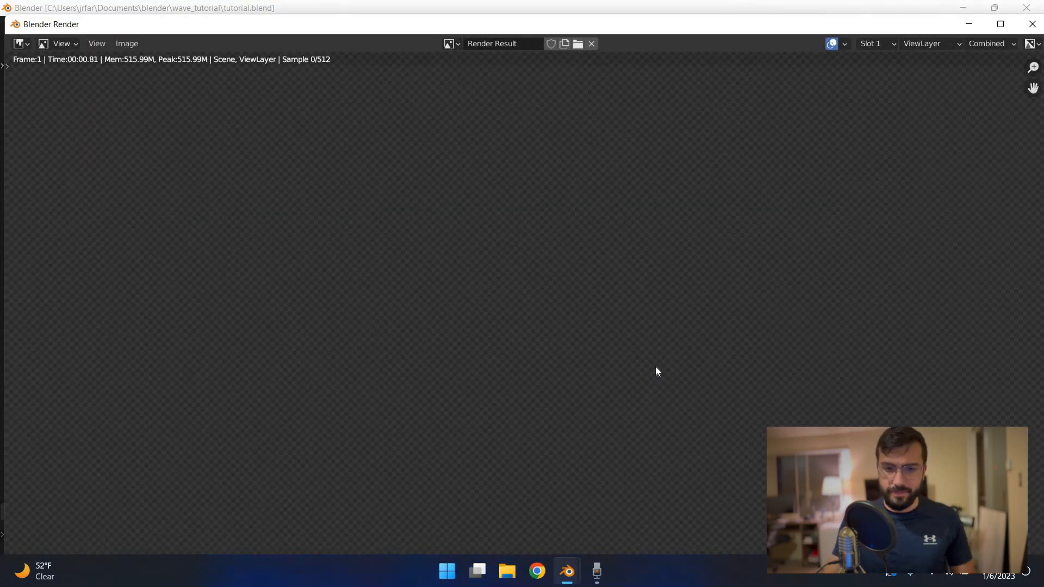
scroll(654, 367, "down", 1)
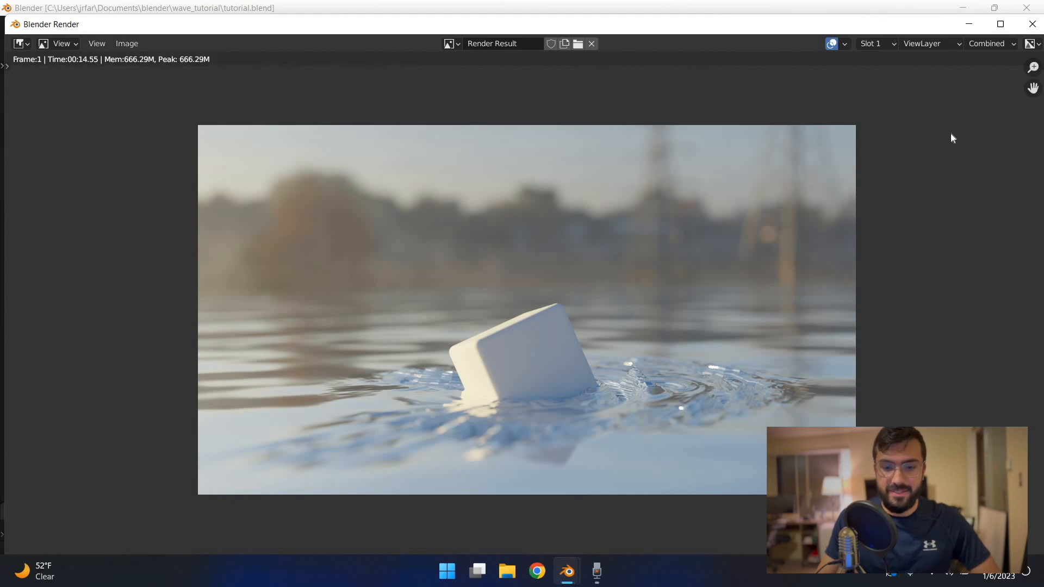
scroll(817, 195, "up", 1)
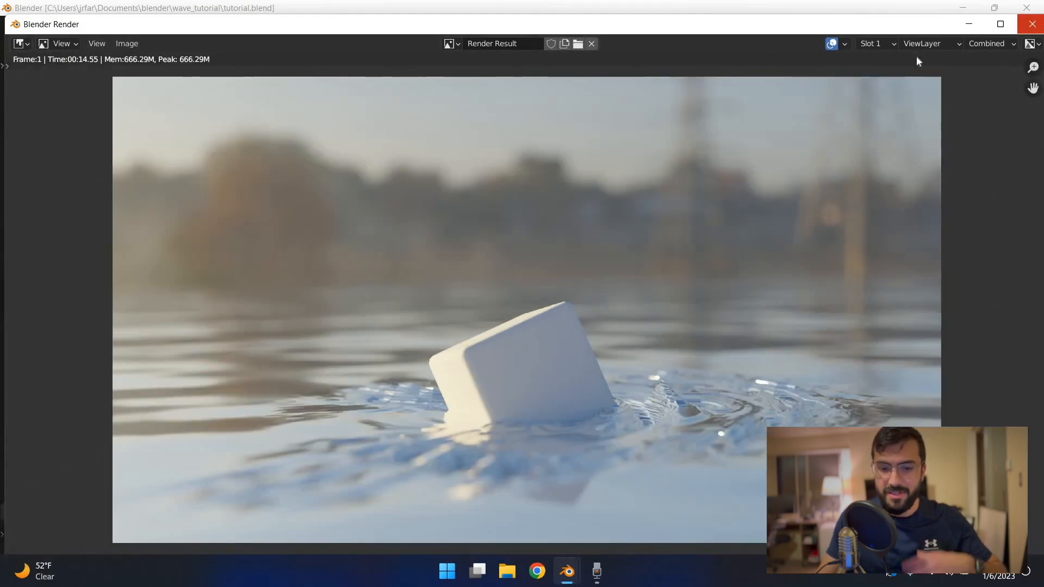
key("Escape")
Step: Enable Use Nodes in the Compositing workspace and connect a Viewer node to the Render Layers image output
key("ctrl+s")
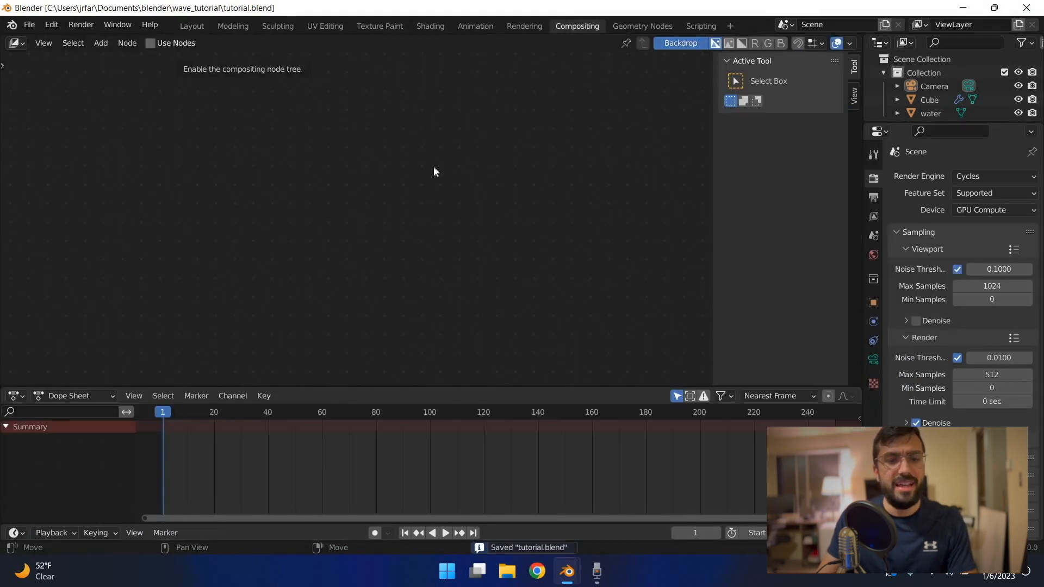
left_click(150, 43)
middle_click_drag(548, 159, 391, 159)
left_click(682, 58)
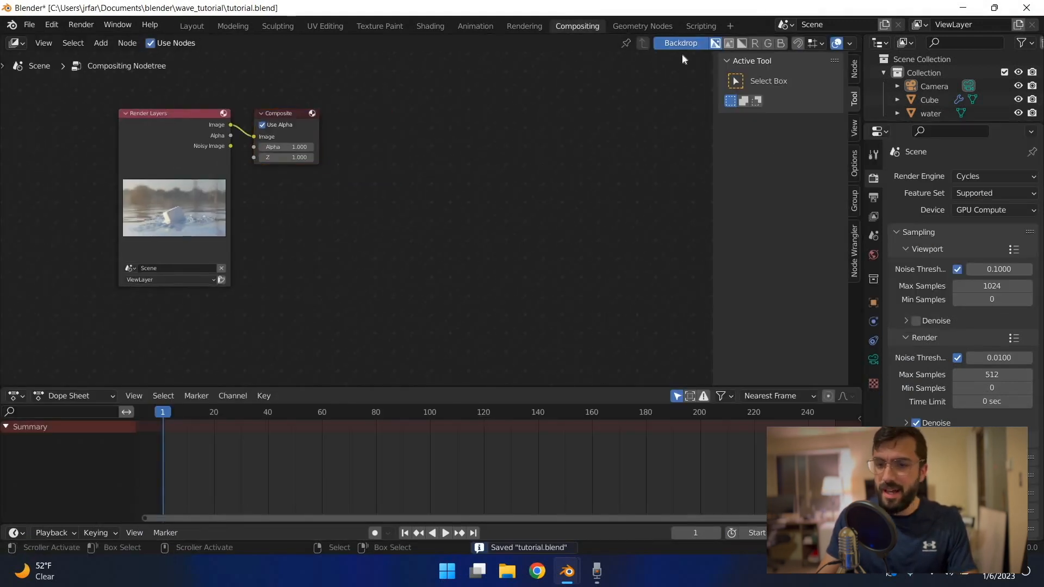
key("n")
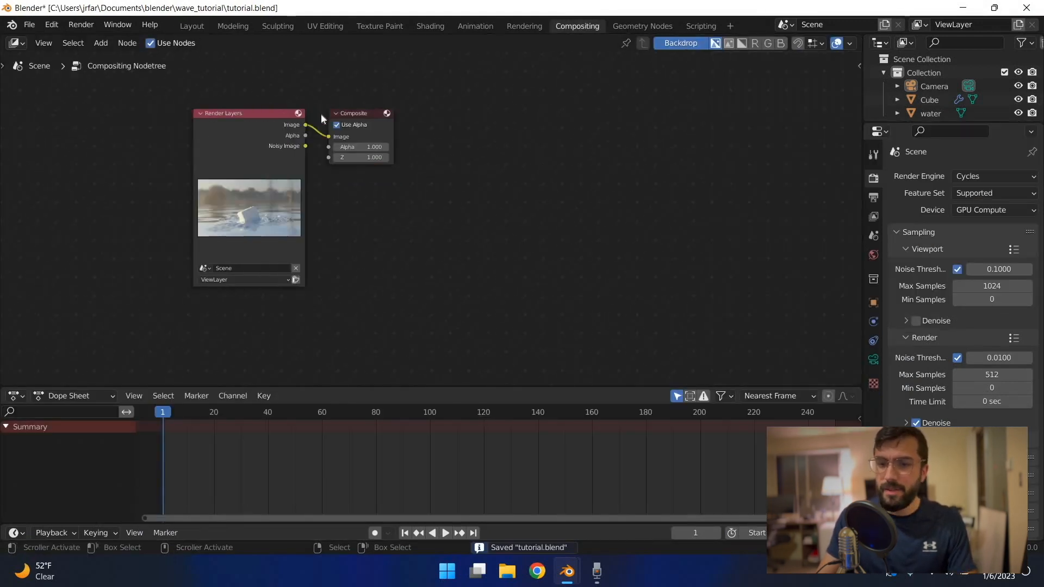
left_click(394, 84, "ctrl+shift")
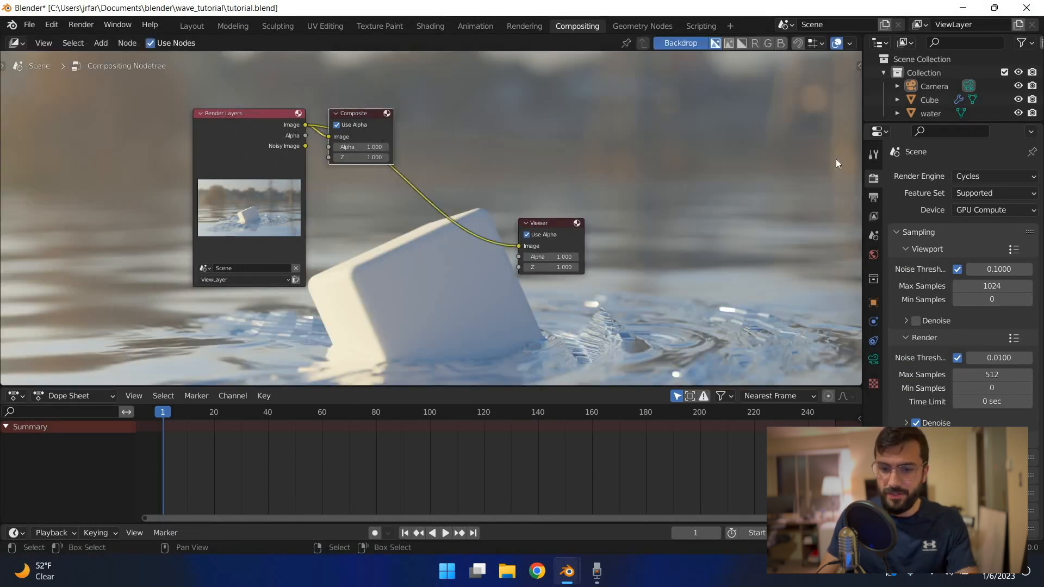
Step: Shrink the backdrop image, arrange it beside the Composite and Viewer nodes, and save the file
key("n")
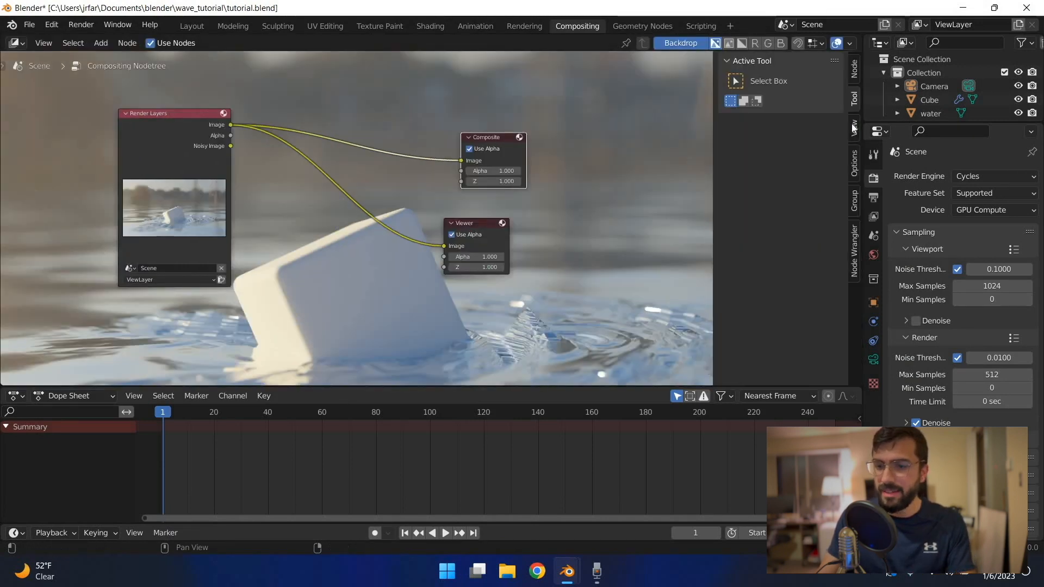
left_click(854, 128)
left_click_drag(806, 96, 490, 181)
key("ctrl+z")
left_click_drag(526, 222, 291, 237)
key("n")
middle_click_drag(372, 217, 236, 234)
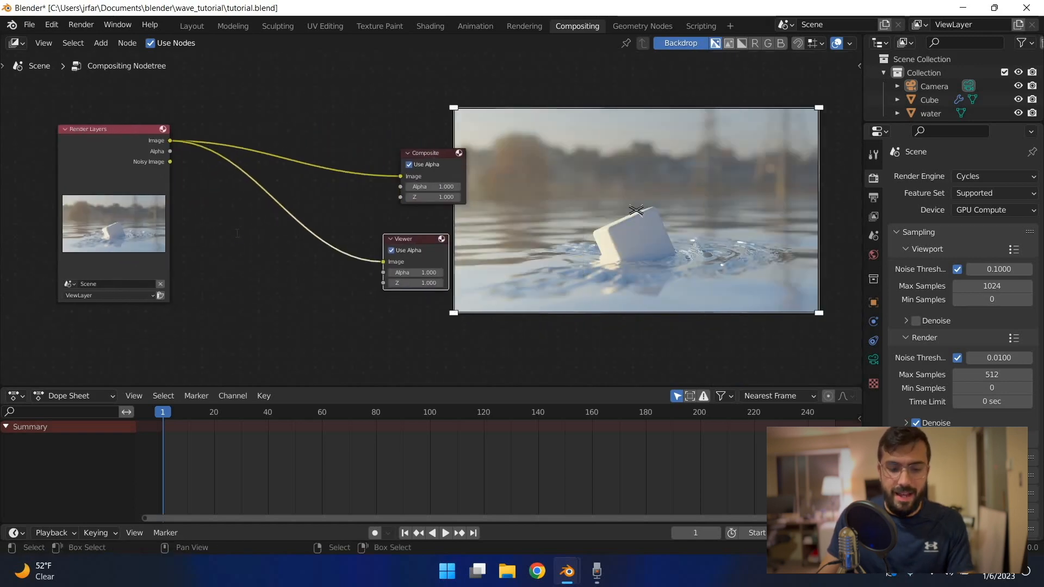
key("ctrl+s")
Step: Add a Glare node between the Render Layers image output and the Composite and Viewer nodes
key("shift+a")
left_click(237, 234)
type("glar")
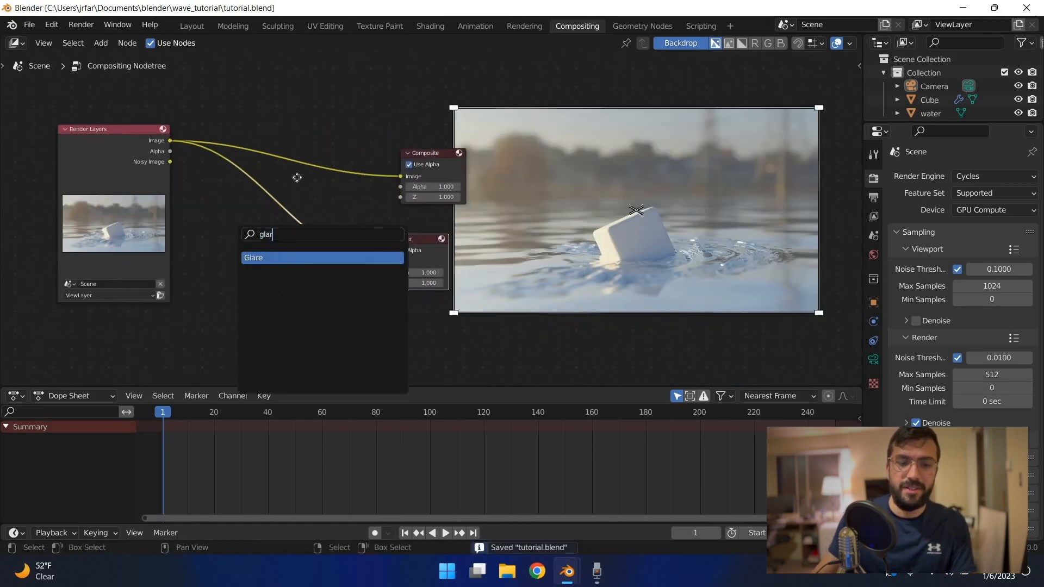
key("Return")
left_click(207, 136)
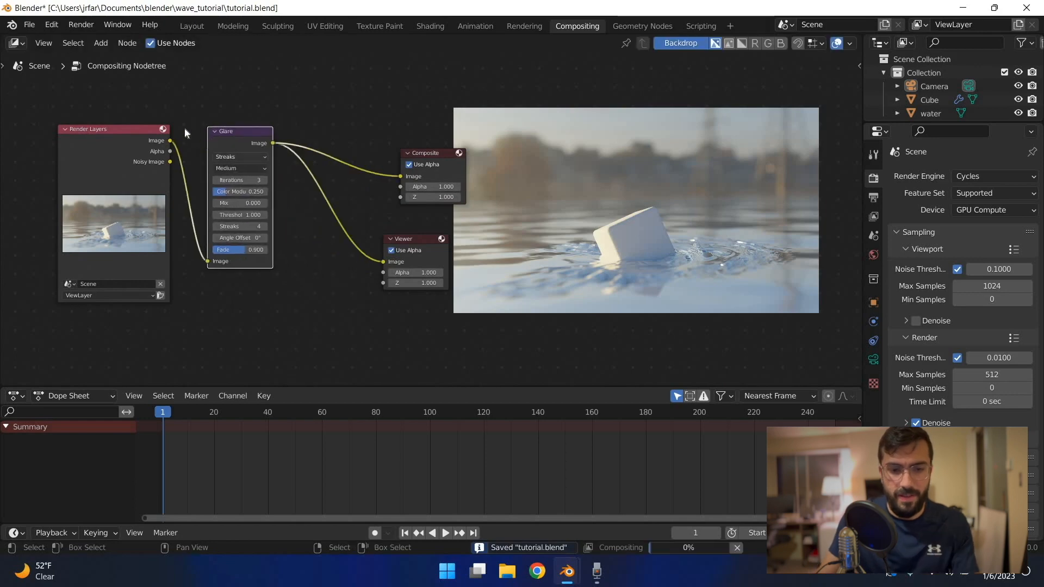
Step: Set the Glare node to Fog Glow with a Threshold of 0.3 and save the file
scroll(184, 127, "up", 2)
left_click(170, 134)
left_click(174, 176)
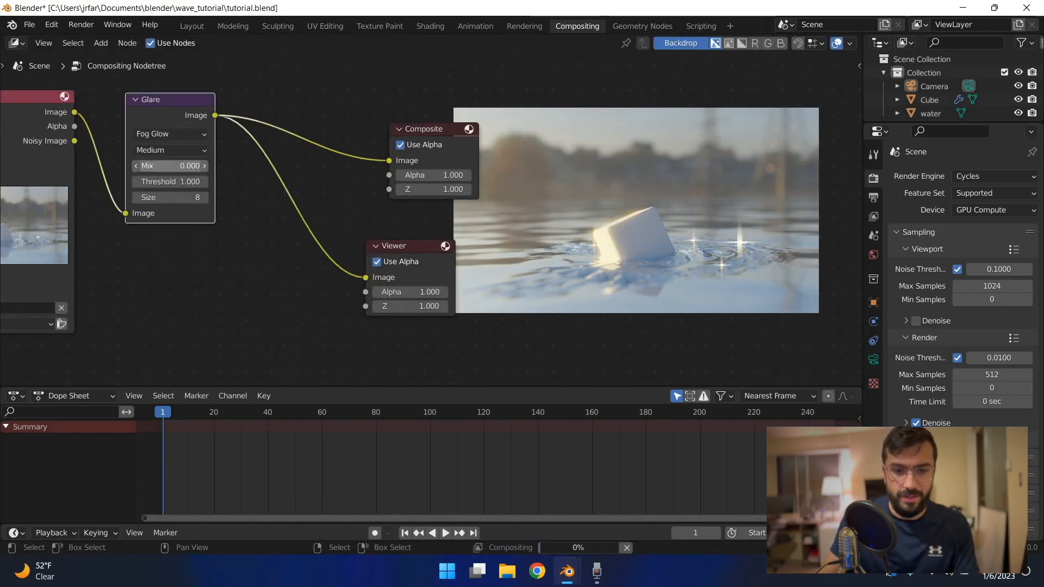
left_click(180, 185)
type(".1")
key("Return")
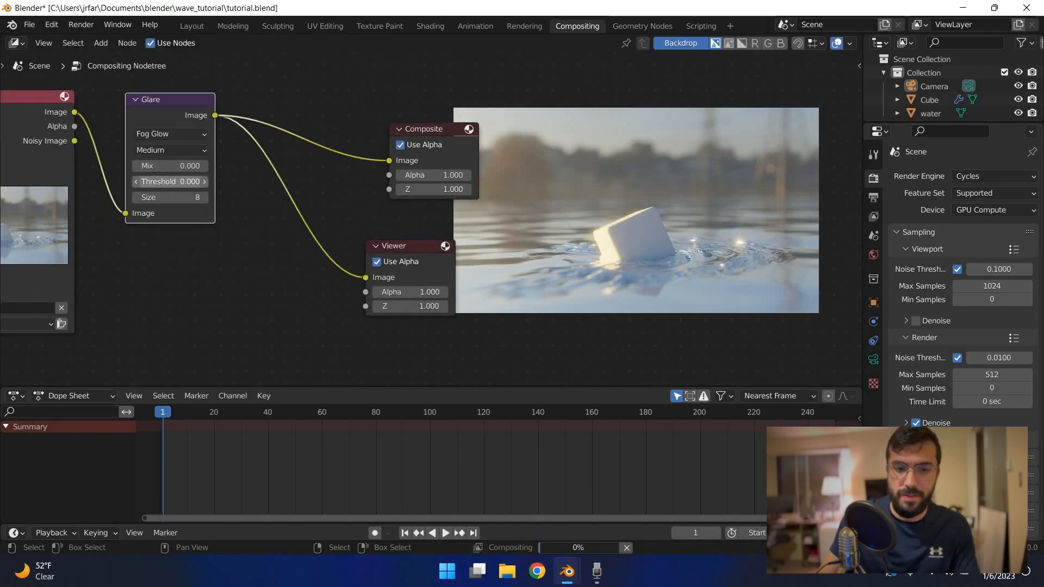
left_click(204, 181)
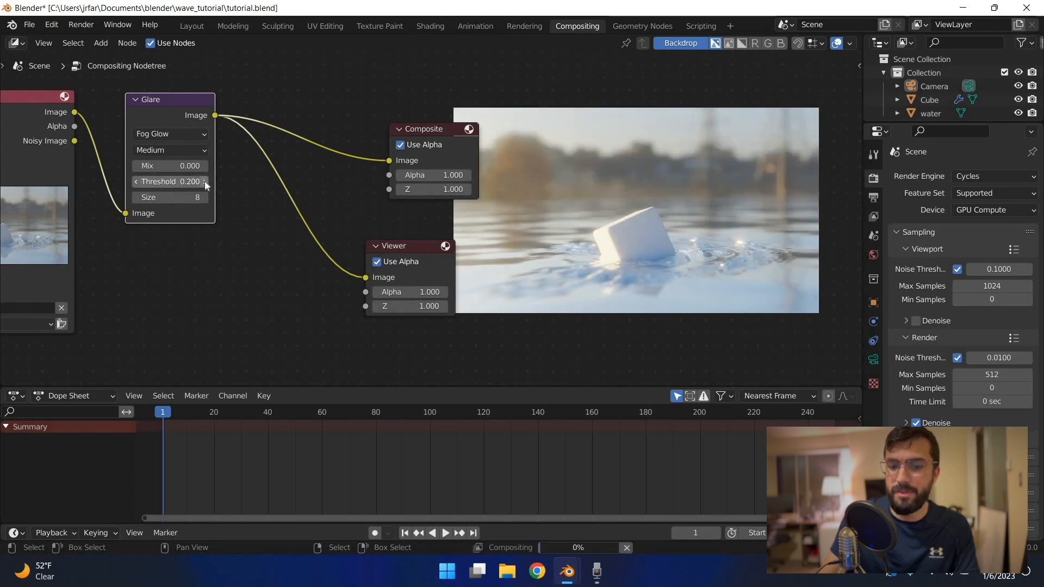
left_click(204, 181)
key("ctrl+s")
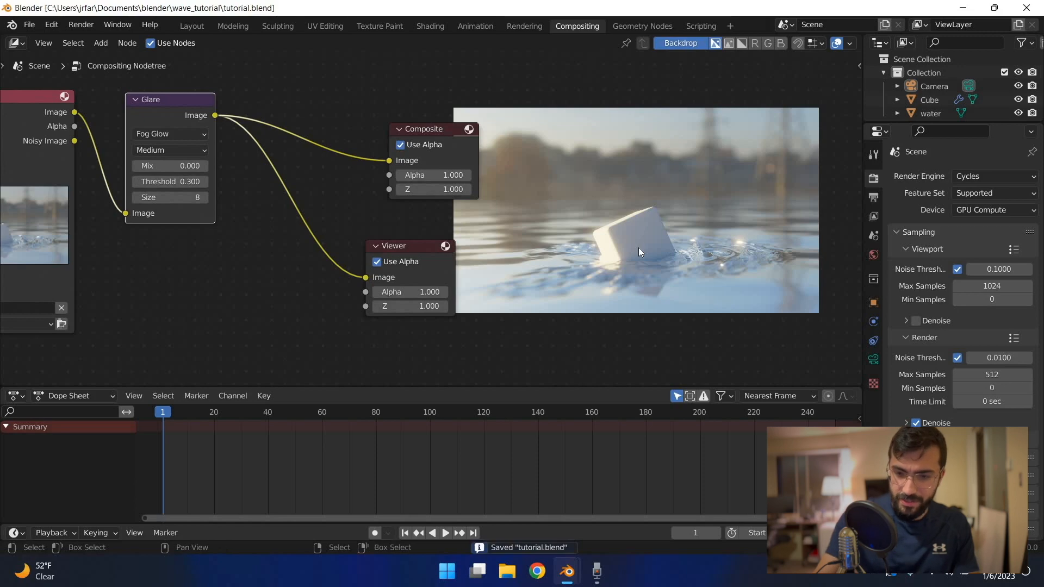
Step: Open the render window and display the Viewer Node image instead of the Render Result
key("F11")
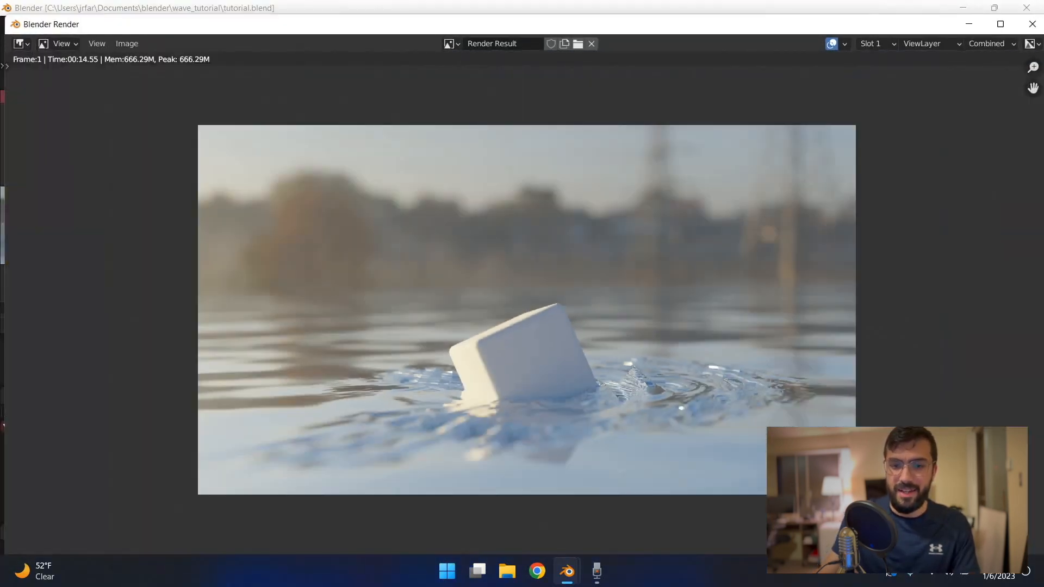
left_click(449, 43)
key("Down")
key("Down")
key("Return")
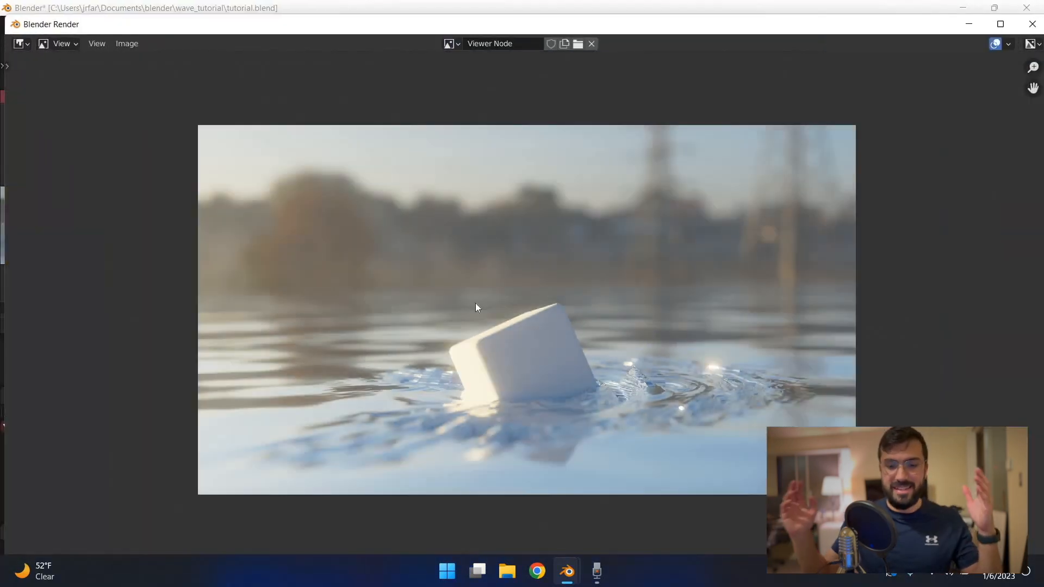